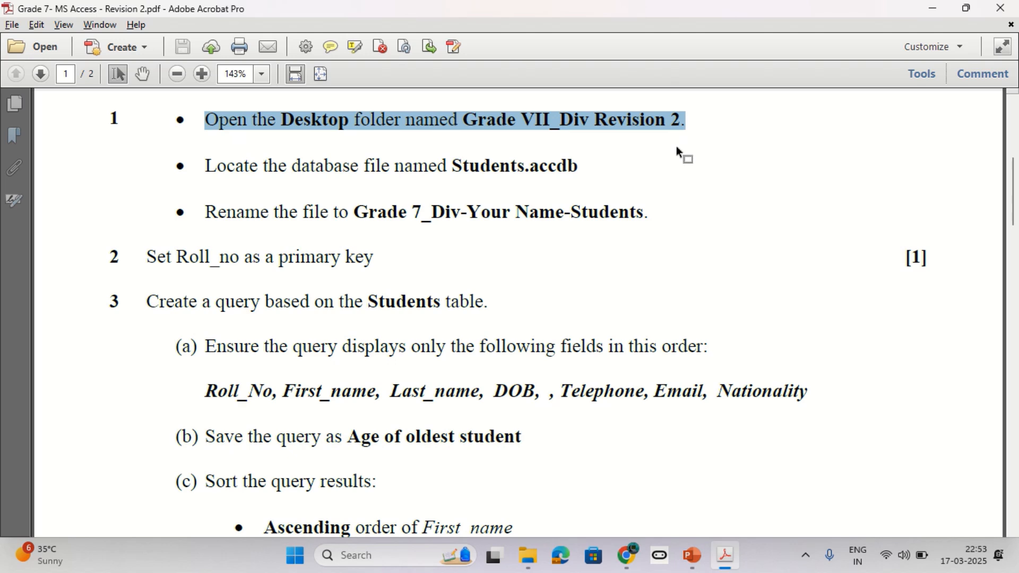
- Review the file instructions in the PDF worksheet and locate the Student database in File Explorer's Grade 7 Revision 2 folder
double_click(498, 168)
key("alt+Tab")
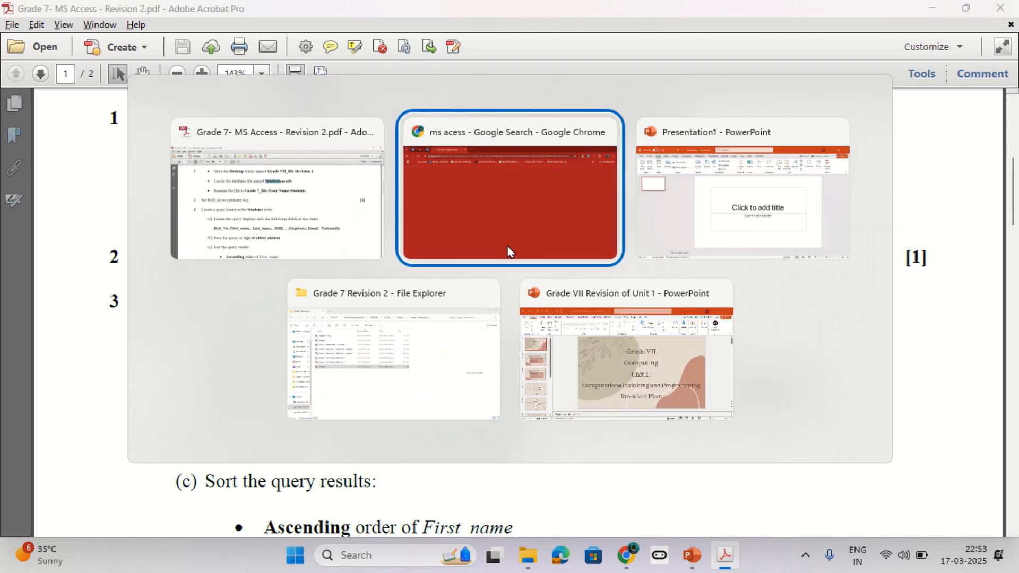
key("alt+Tab")
key("alt+Tab")
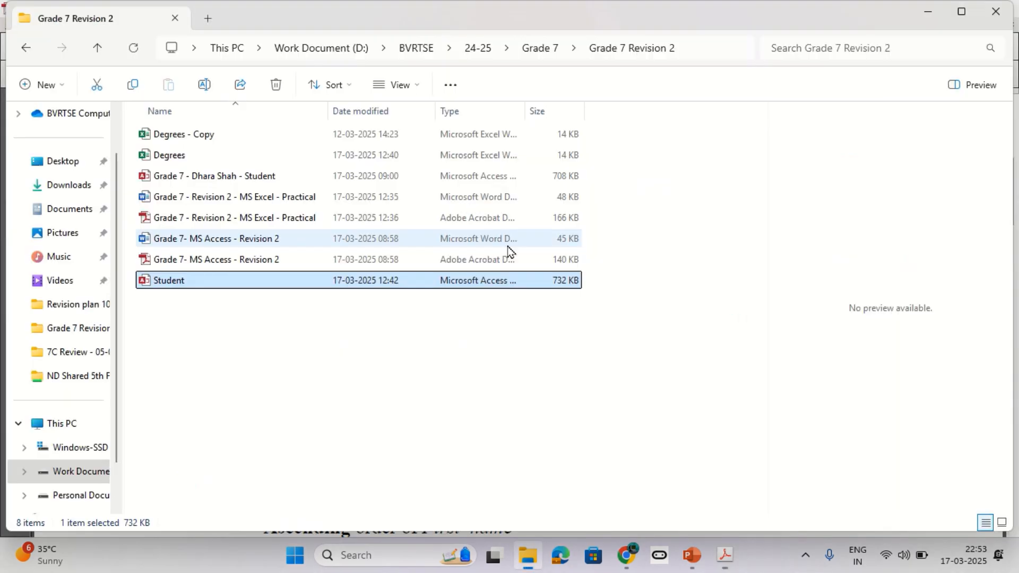
left_click(177, 284)
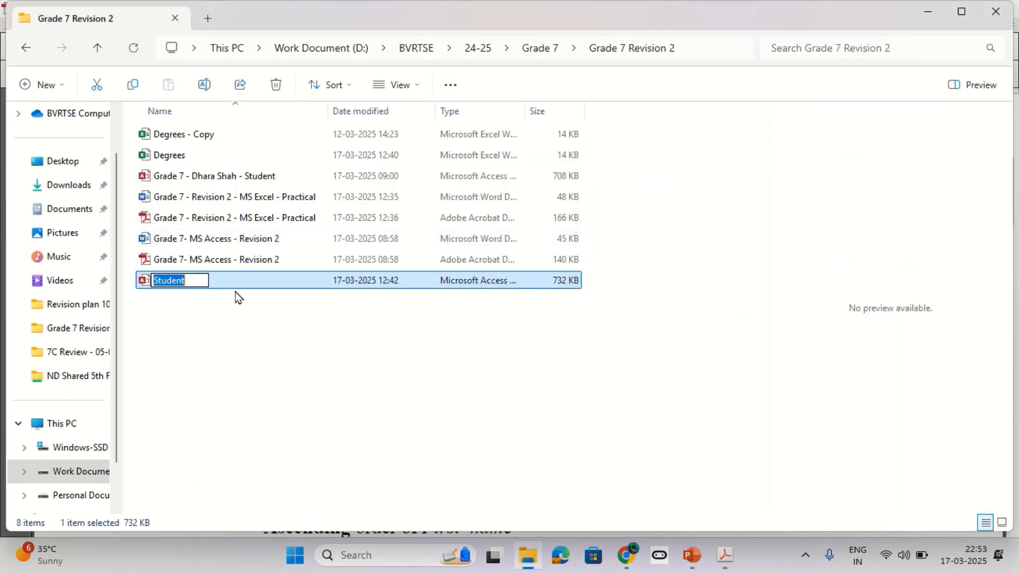
left_click(237, 298)
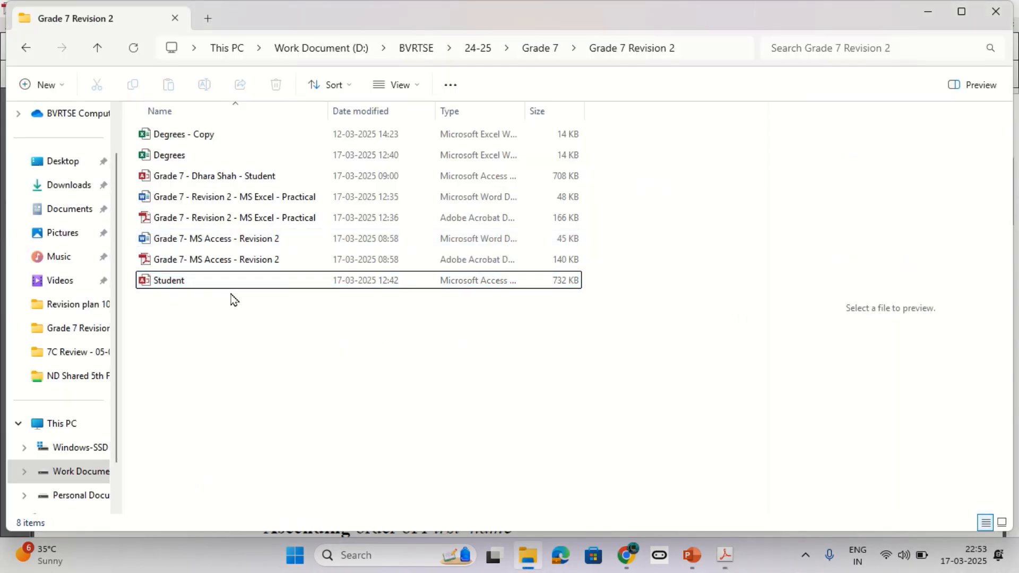
key("alt+Tab")
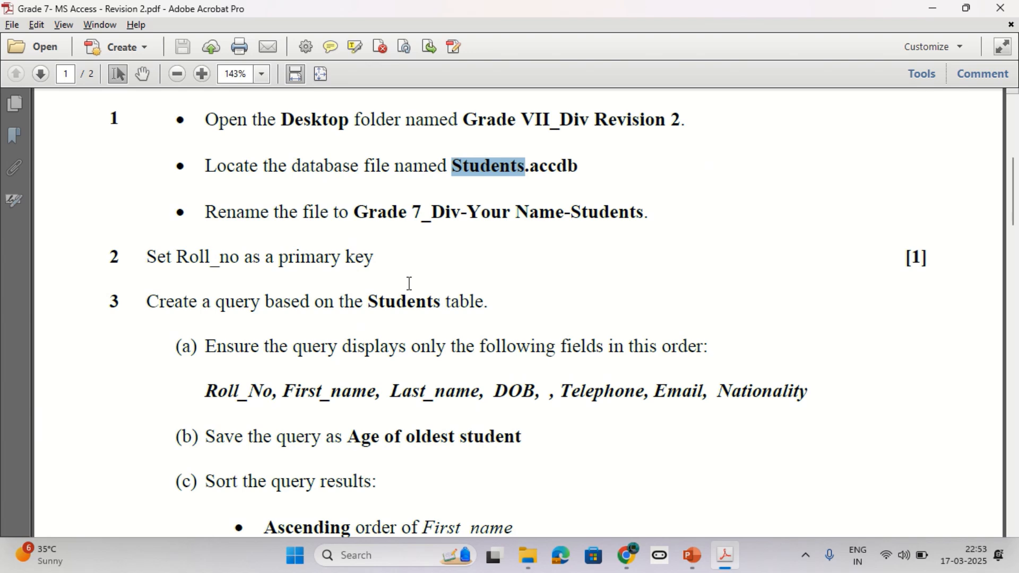
key("alt+Tab")
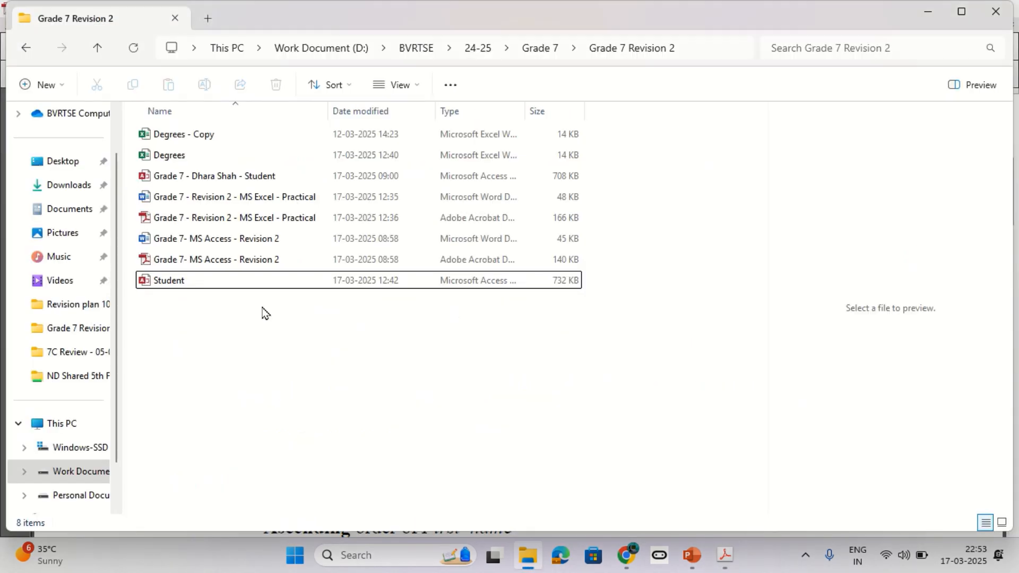
- Rename the Student database file as "Grade 7-Div-" followed by the student's first name and "- Students"
left_click(173, 284)
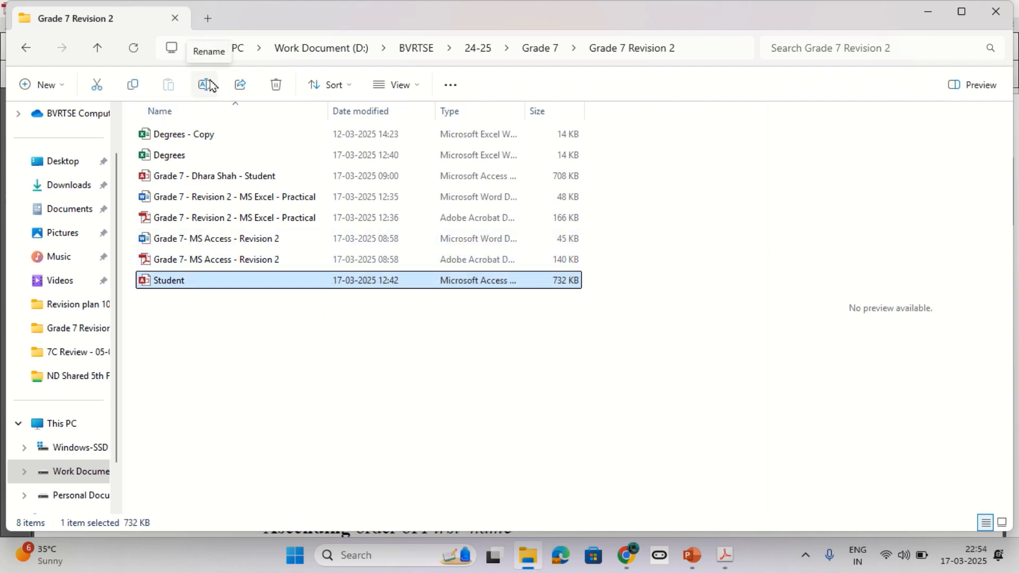
right_click(174, 286)
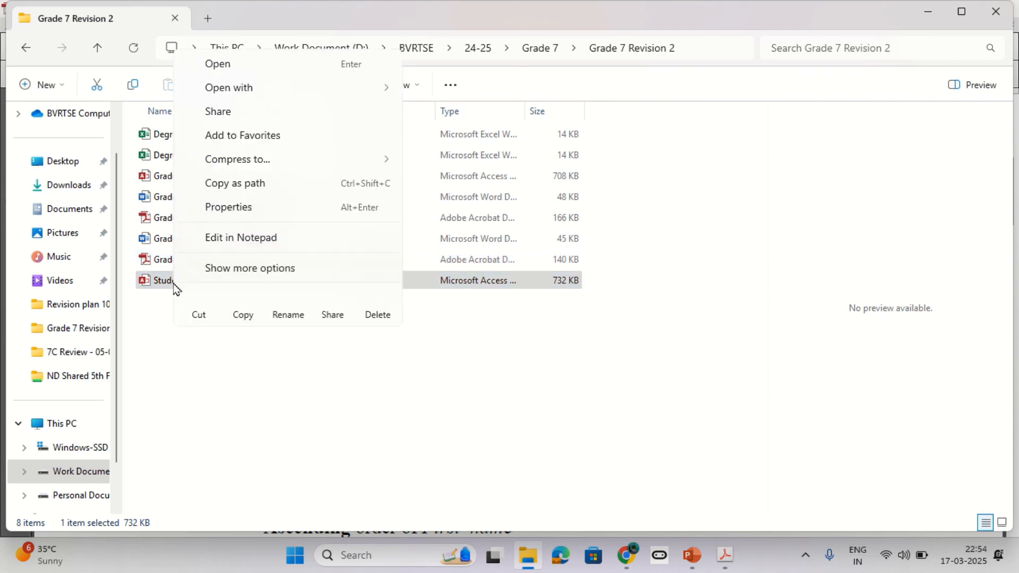
left_click(236, 269)
left_click(235, 504)
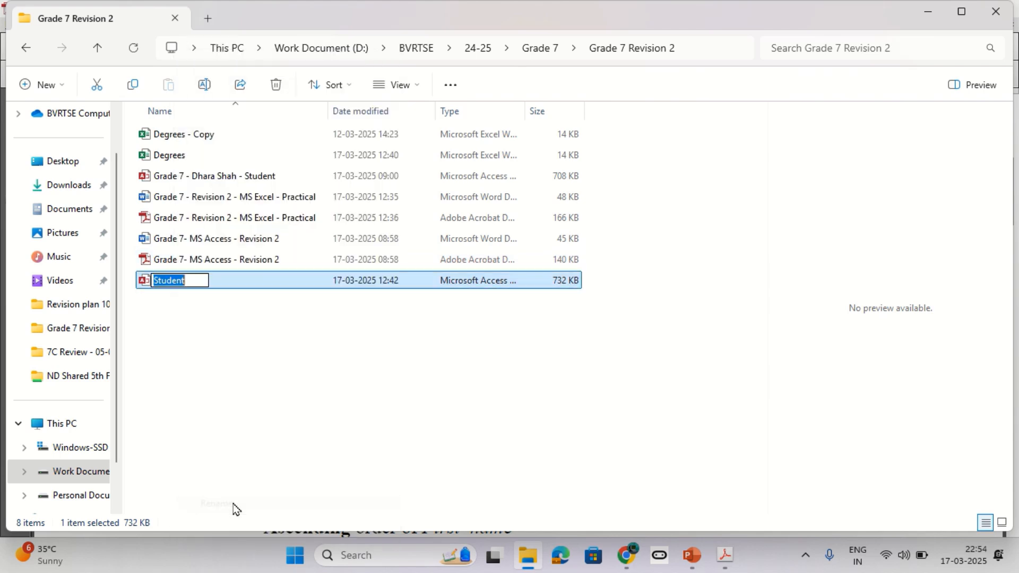
type("Grade 7")
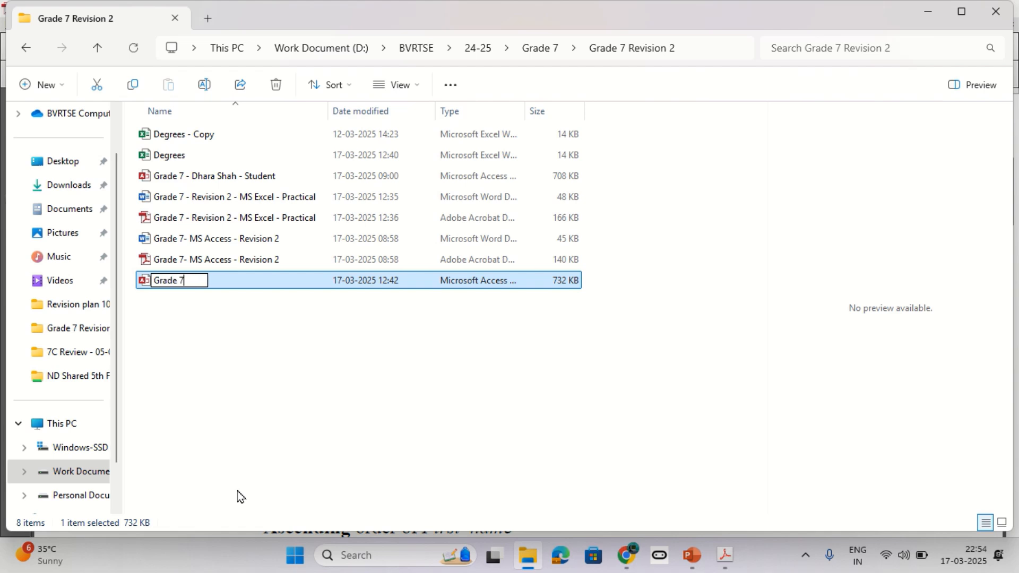
type("-Div- Dhara - Students")
left_click(228, 401)
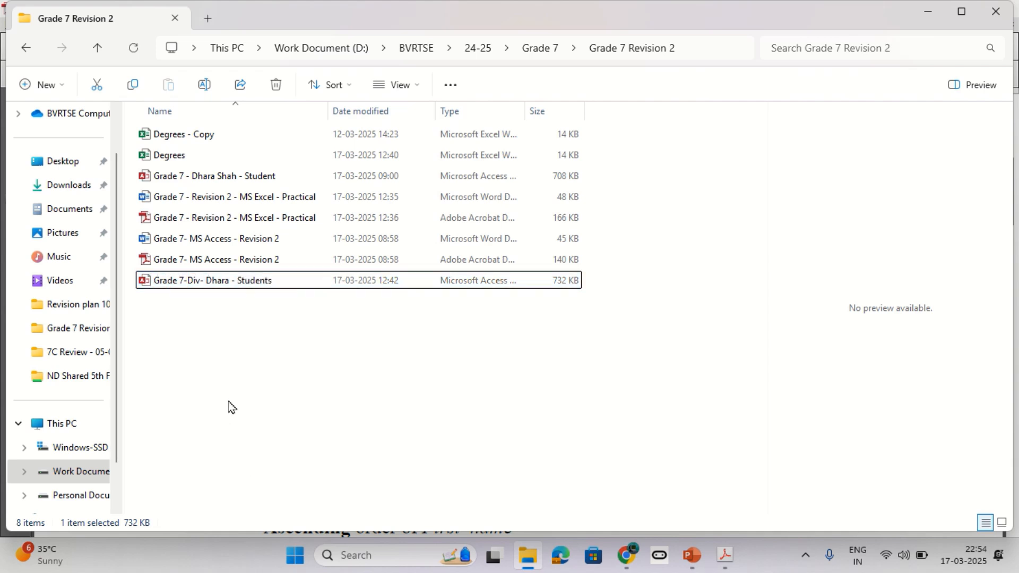
- Open the renamed database in Access and enable its blocked content
double_click(191, 285)
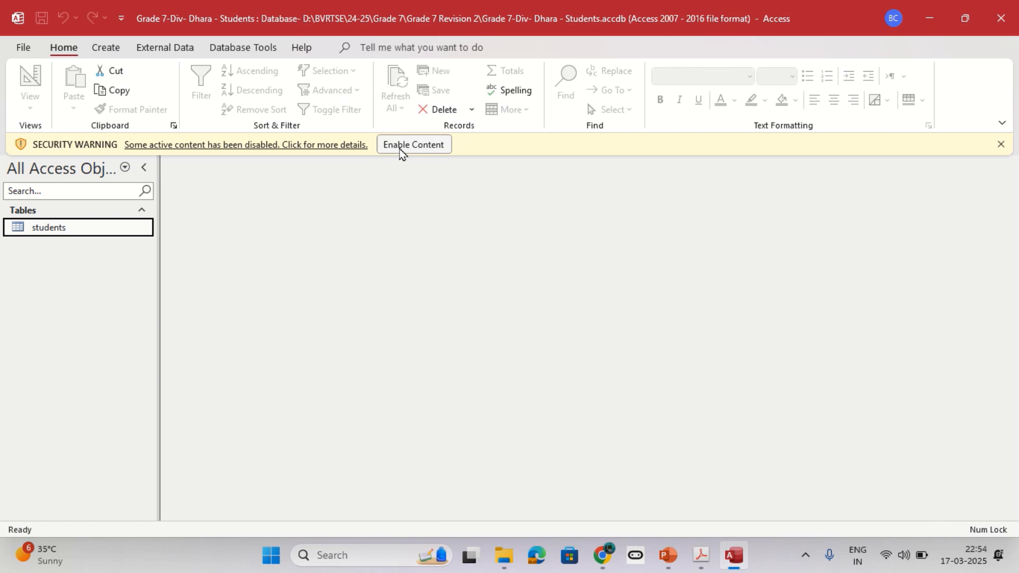
left_click(401, 152)
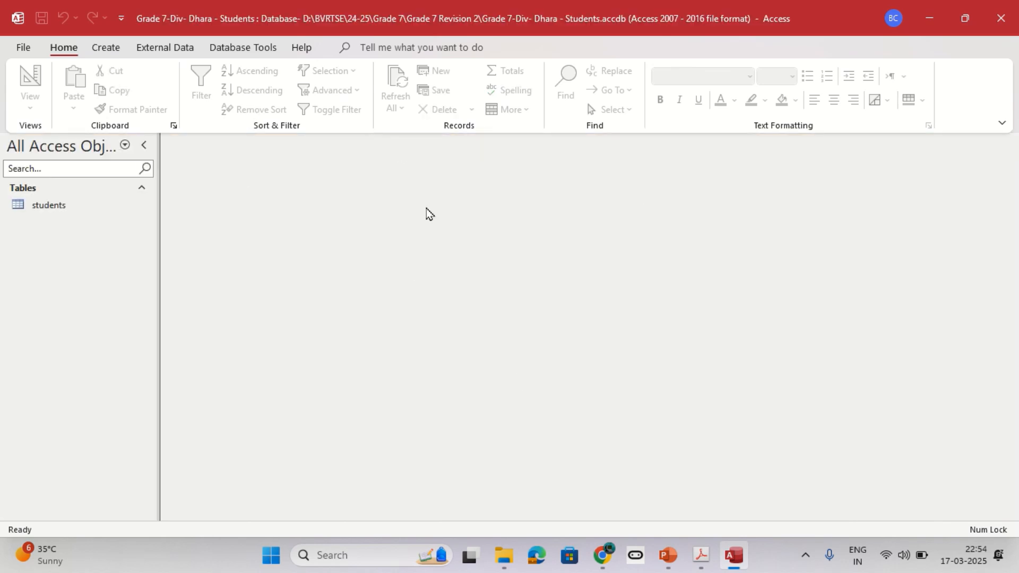
- Check the primary key task in the PDF worksheet, and open the students table in Access
key("alt+Tab")
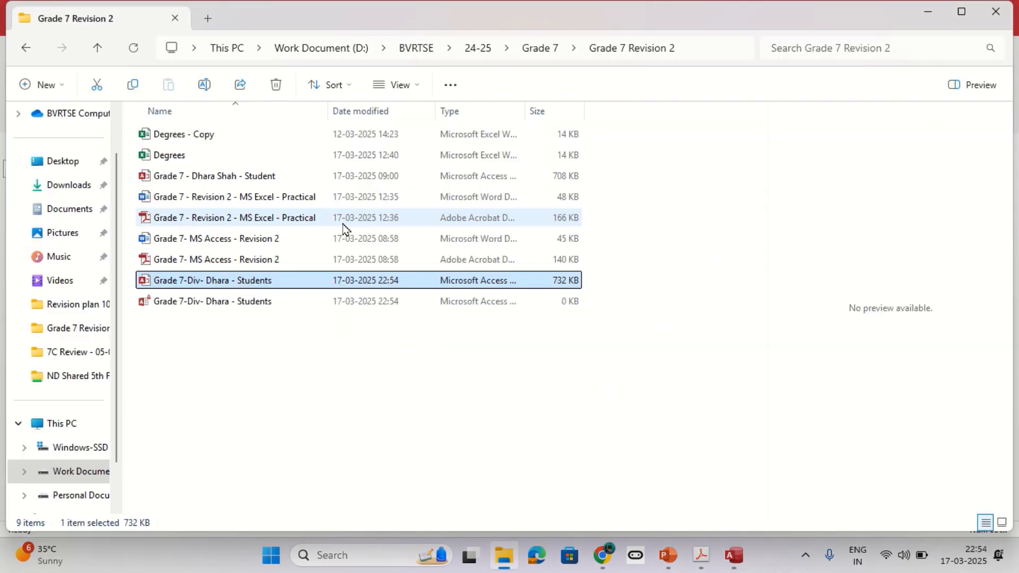
key("alt+Tab")
scroll(308, 251, "down", 1)
left_click_drag(145, 234, 405, 235)
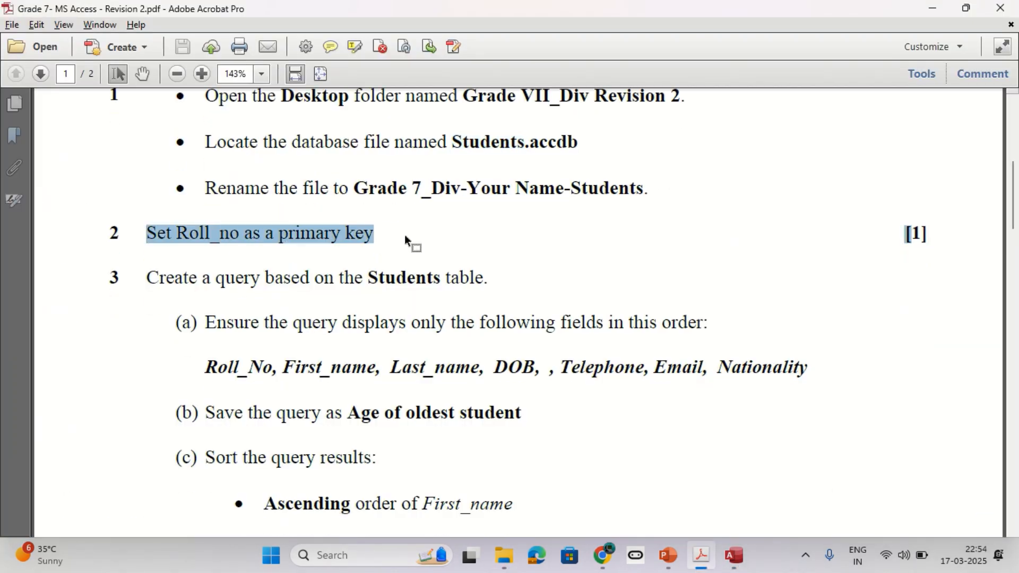
key("alt+Tab")
key("alt+Tab")
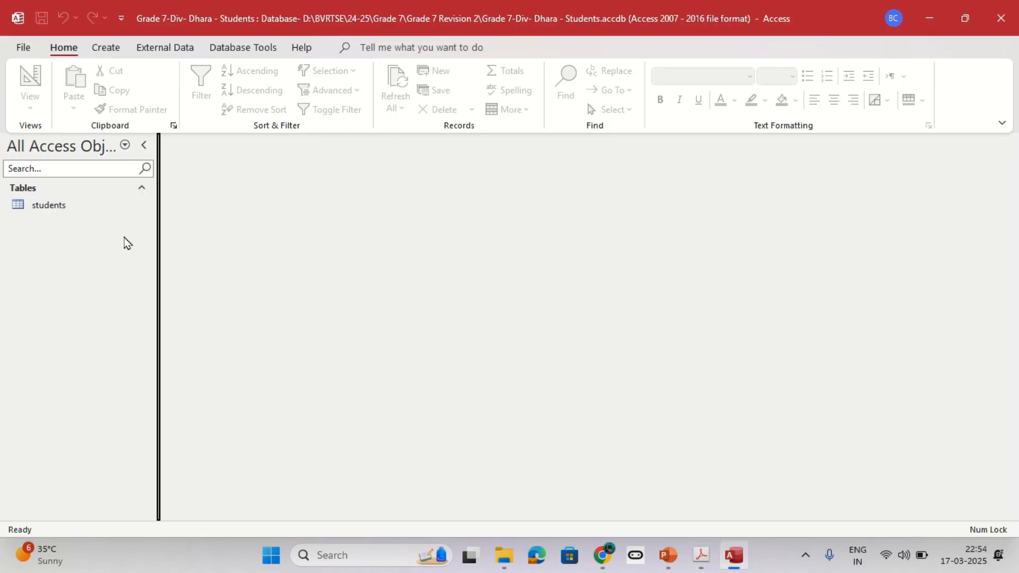
left_click(65, 207)
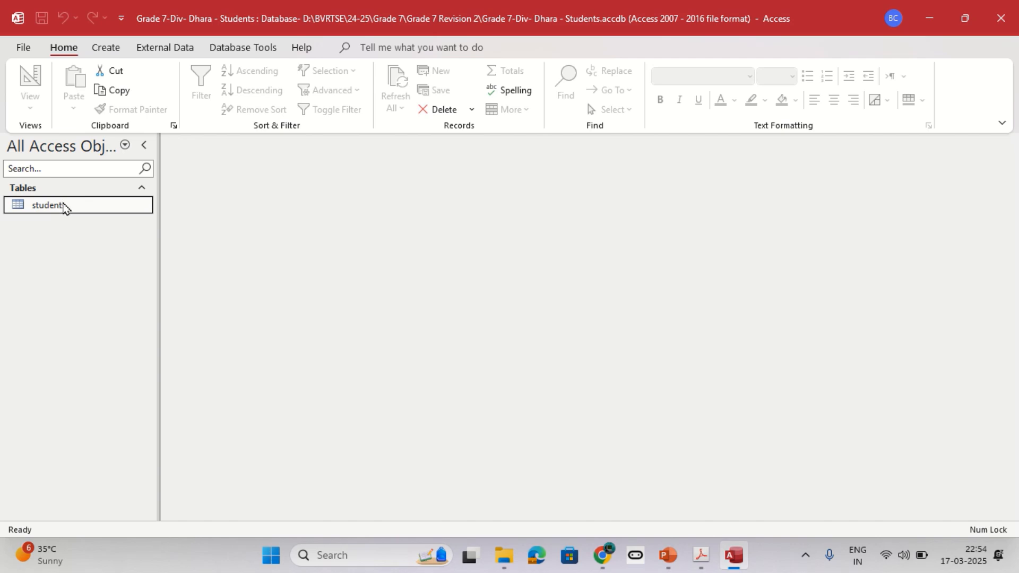
right_click(64, 207)
left_click(100, 214)
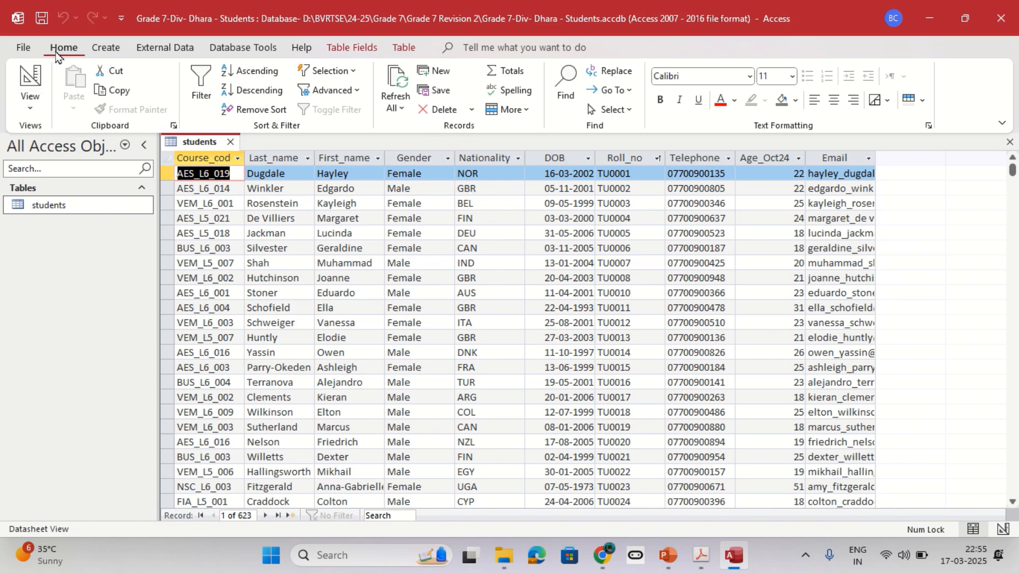
- Set Roll_no as the primary key of the students table in Design View and close the table
left_click(30, 103)
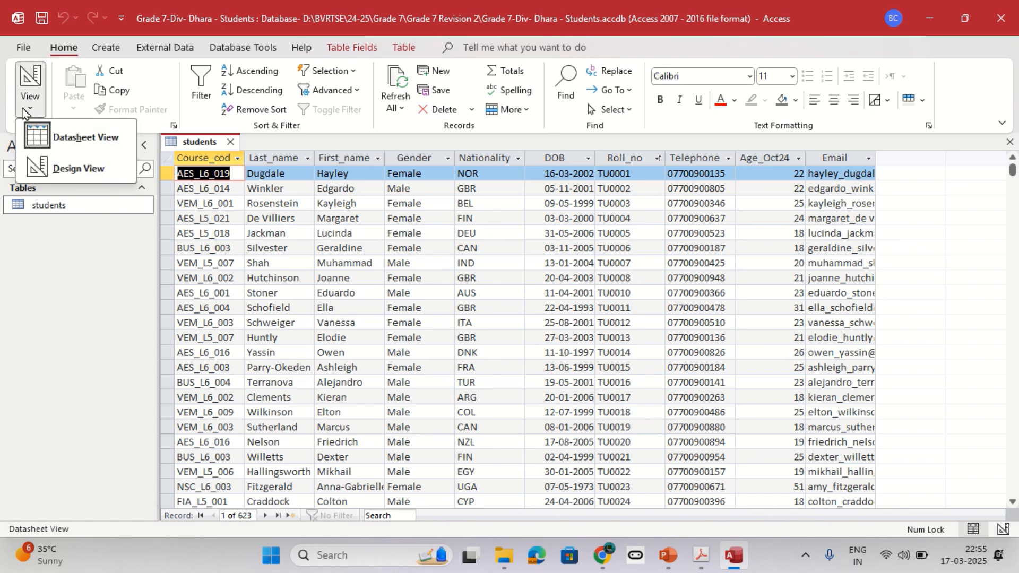
left_click(48, 167)
left_click(166, 257)
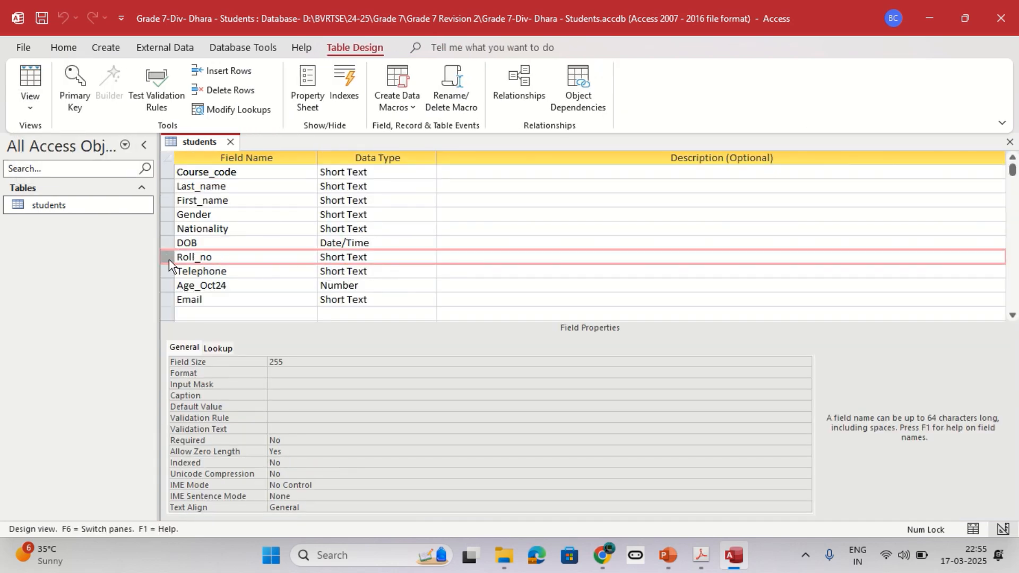
left_click(168, 256)
left_click(72, 101)
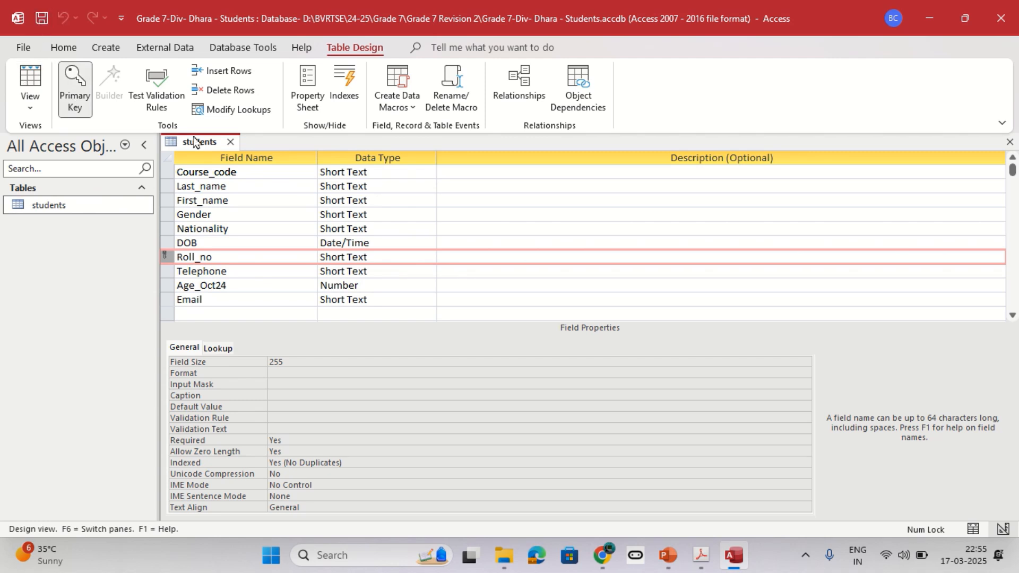
left_click(230, 141)
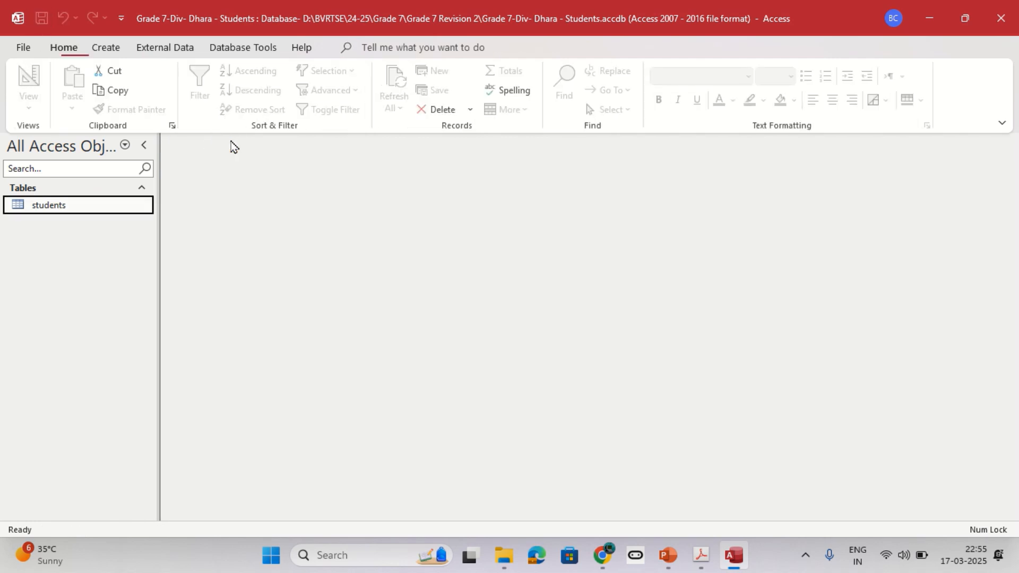
- Read task 3 in the PDF worksheet about creating a query based on the Students table
key("alt+Tab")
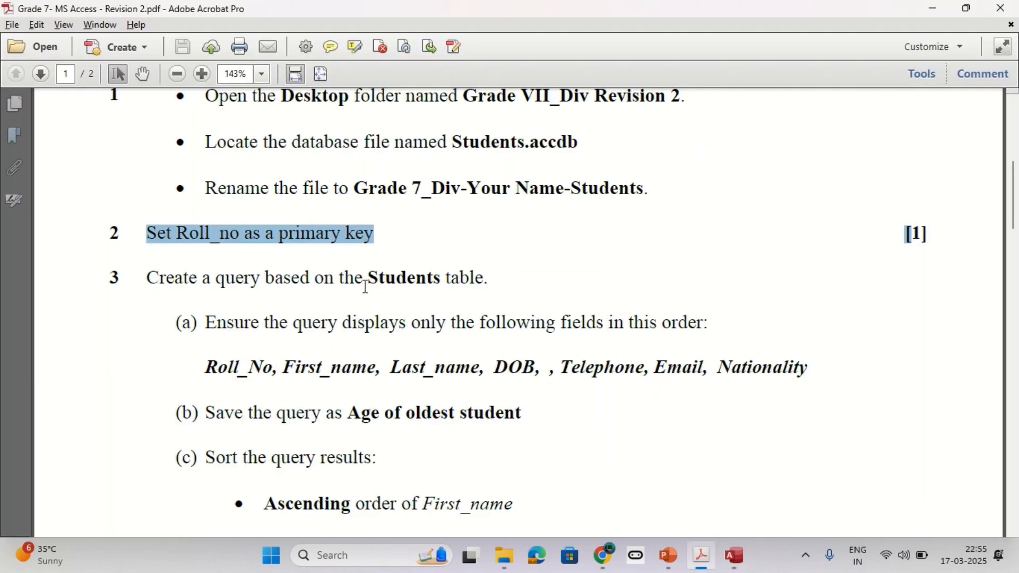
left_click_drag(340, 277, 486, 289)
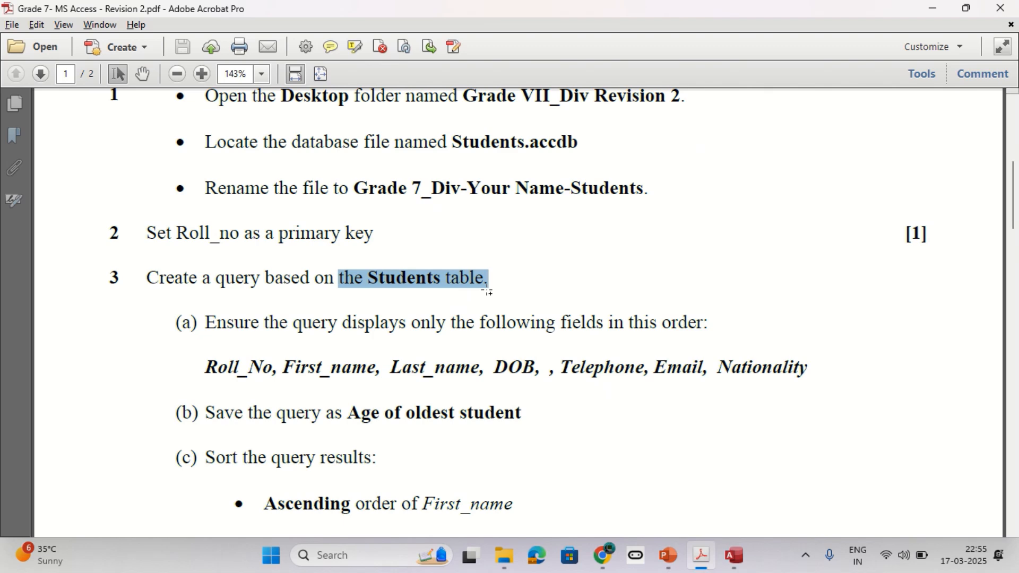
double_click(302, 234)
key("alt+Tab")
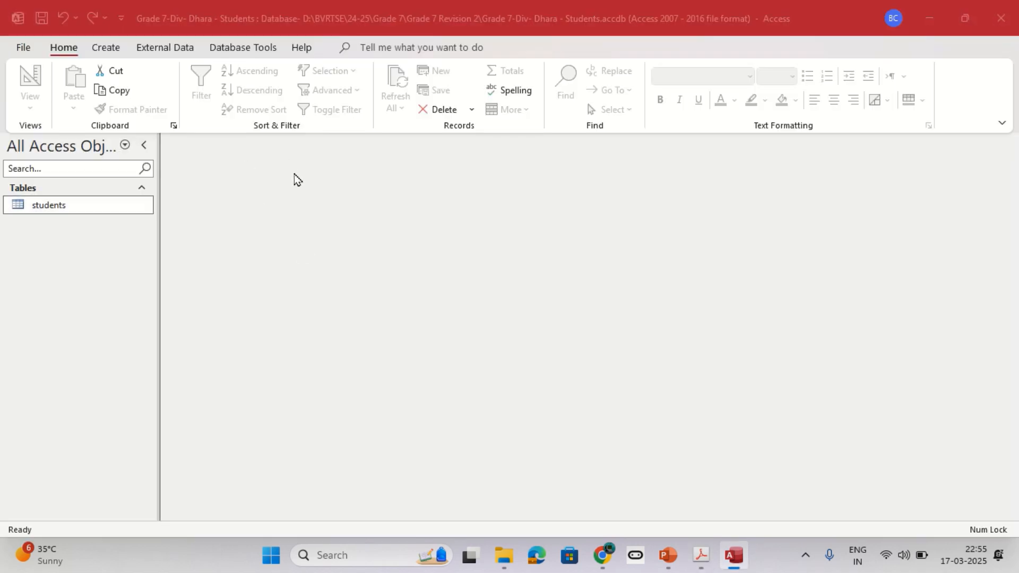
key("alt+Tab")
scroll(387, 297, "down", 3)
left_click_drag(208, 182, 488, 189)
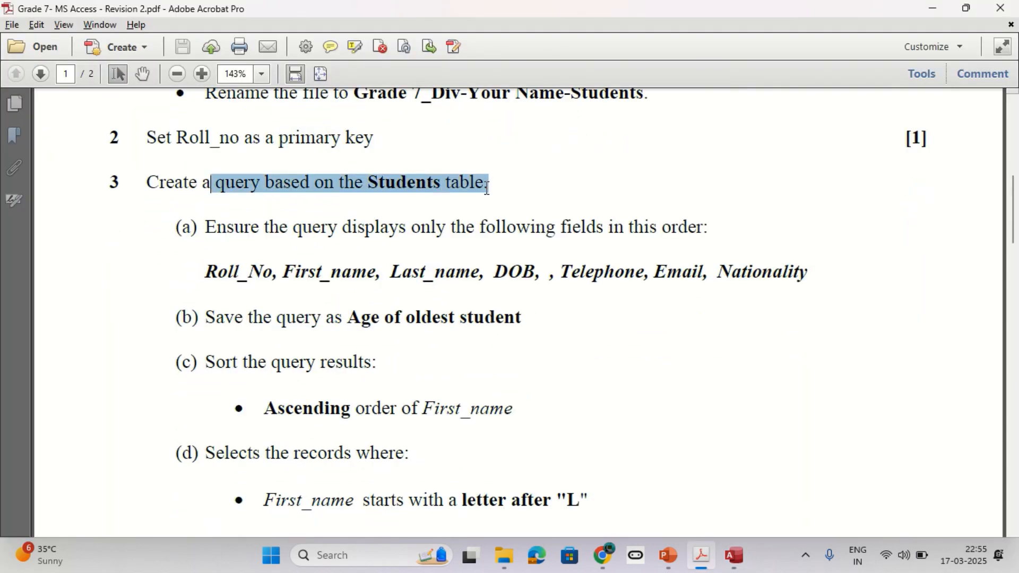
- Start a new query in Access with the Simple Query Wizard
key("alt+Tab")
left_click(104, 48)
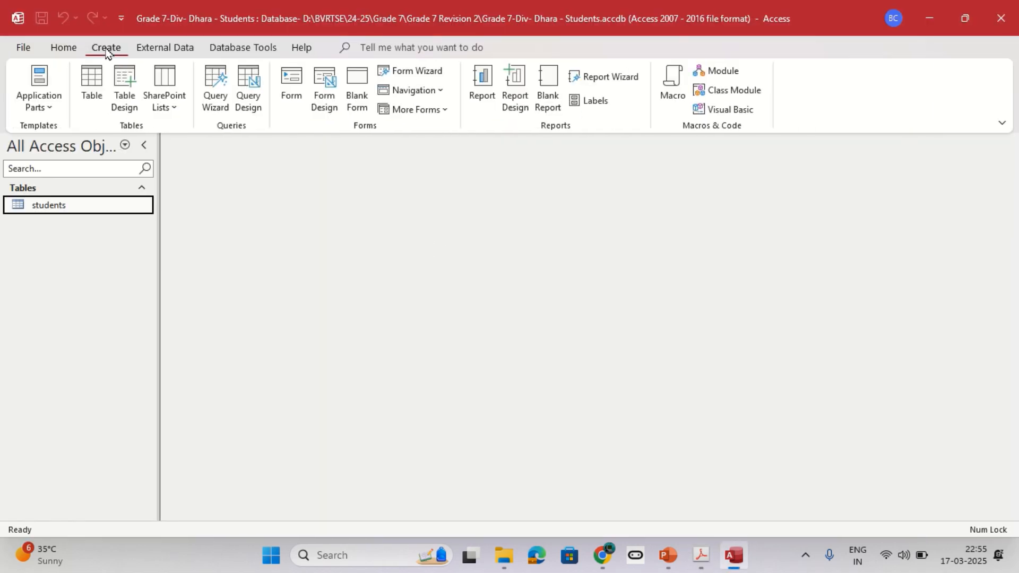
left_click(215, 92)
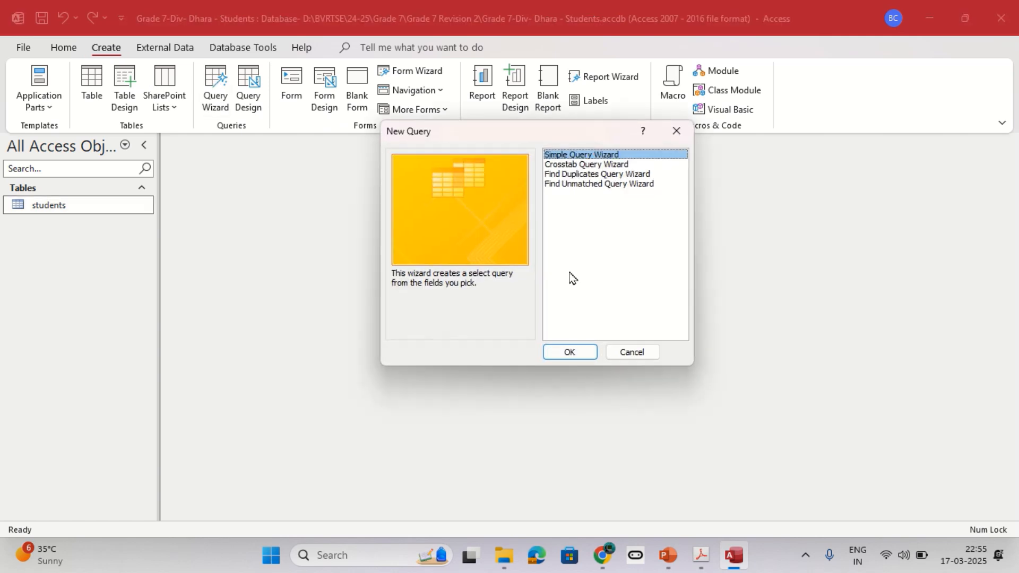
left_click(557, 353)
- Check the worksheet's required field order and add Roll_no, First_name and Last_name from the students table to the query
key("alt+Tab")
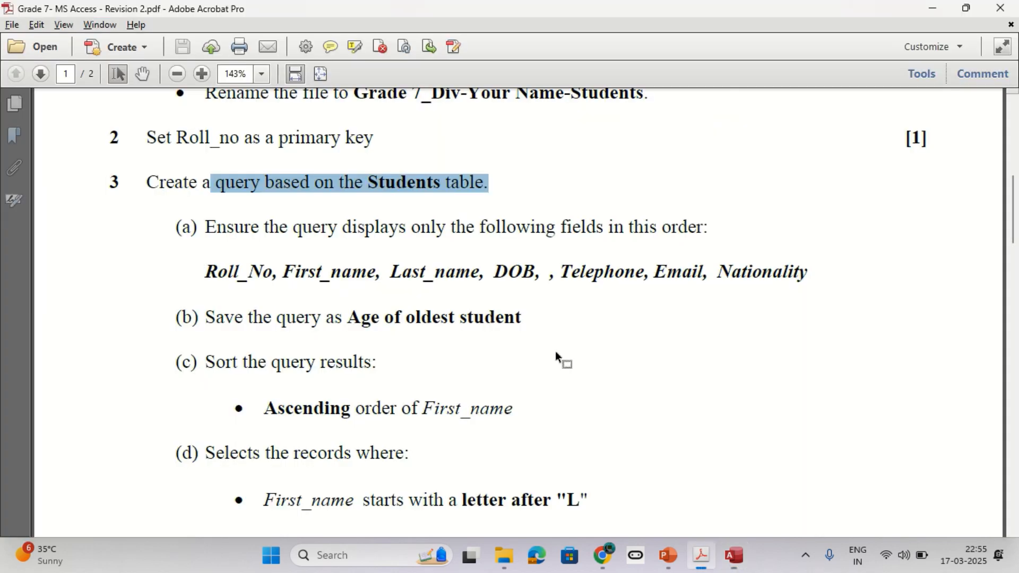
left_click_drag(206, 272, 749, 274)
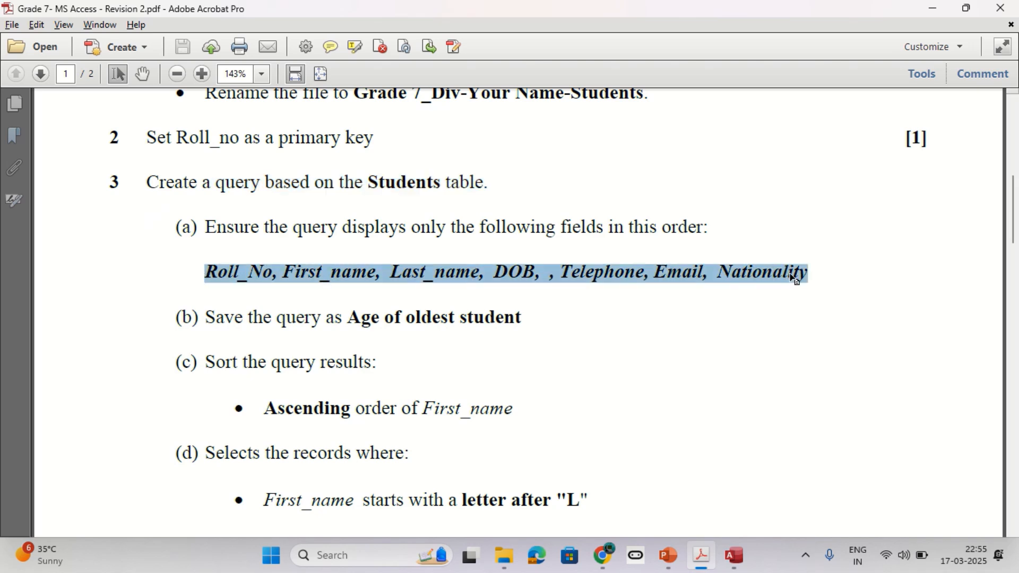
key("alt+Tab")
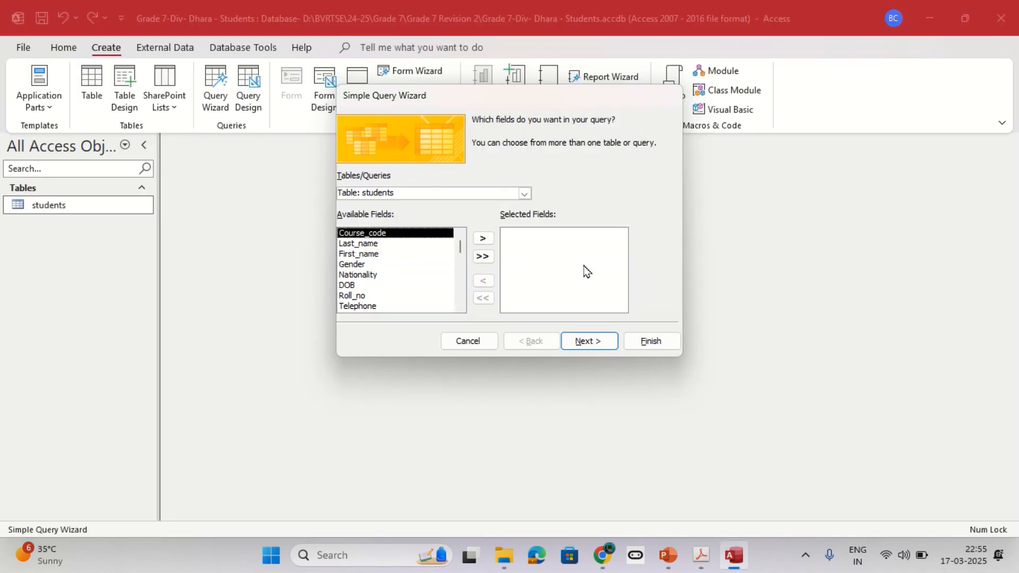
scroll(356, 300, "down", 1)
left_click(352, 276)
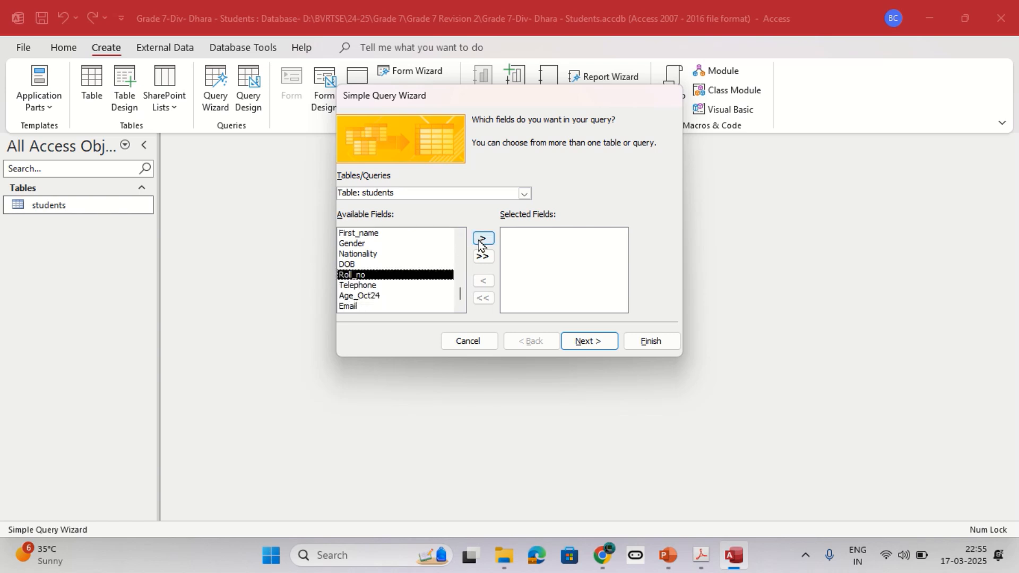
left_click(483, 238)
left_click(366, 244)
left_click(483, 238)
left_click(382, 244)
left_click(483, 238)
- Add the DOB, Telephone, Email and Nationality fields to the query and compare the selection with the worksheet
left_click(370, 265)
left_click(482, 238)
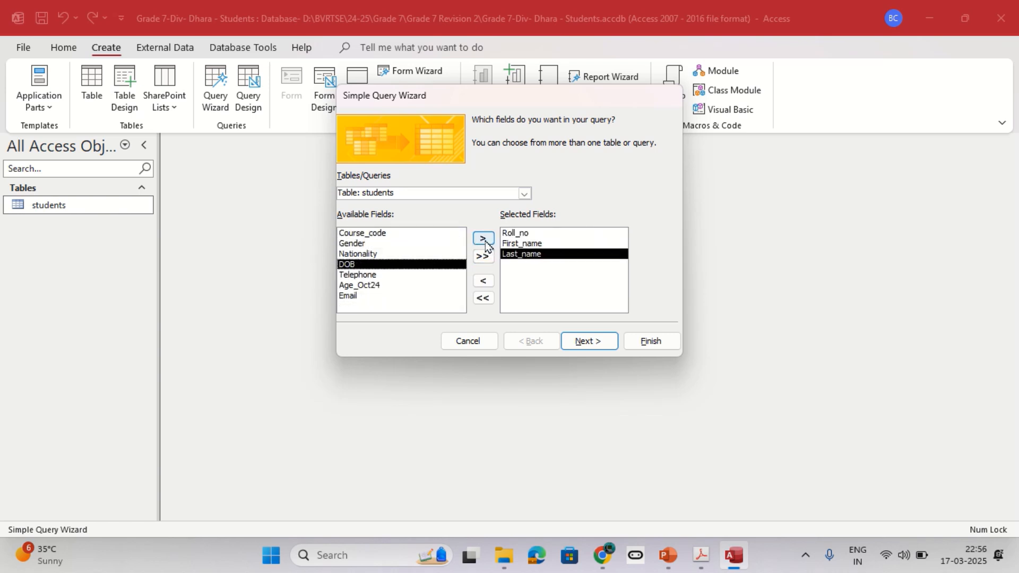
left_click(483, 239)
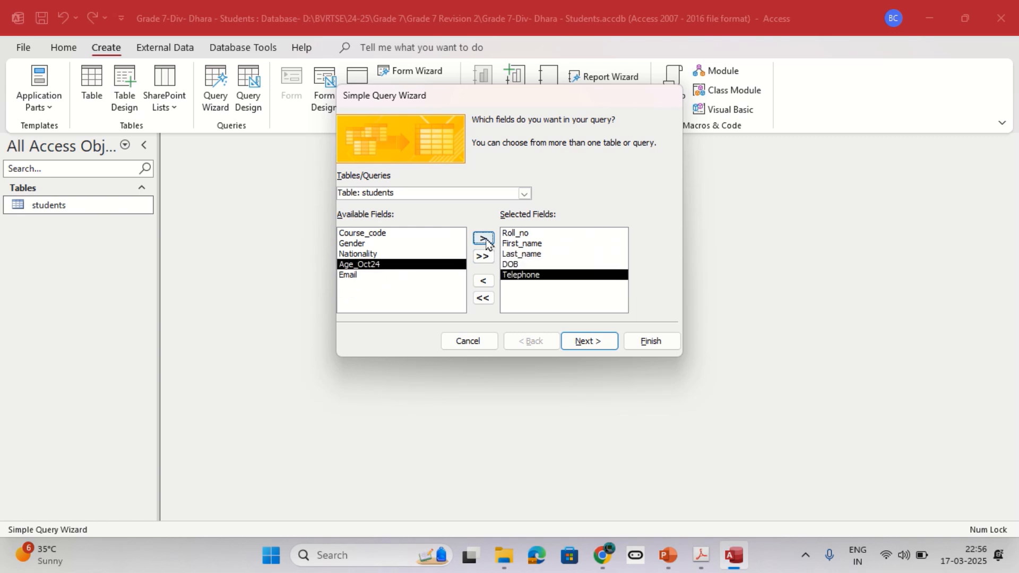
left_click(362, 276)
left_click(483, 238)
left_click(366, 254)
left_click(482, 238)
key("alt+Tab")
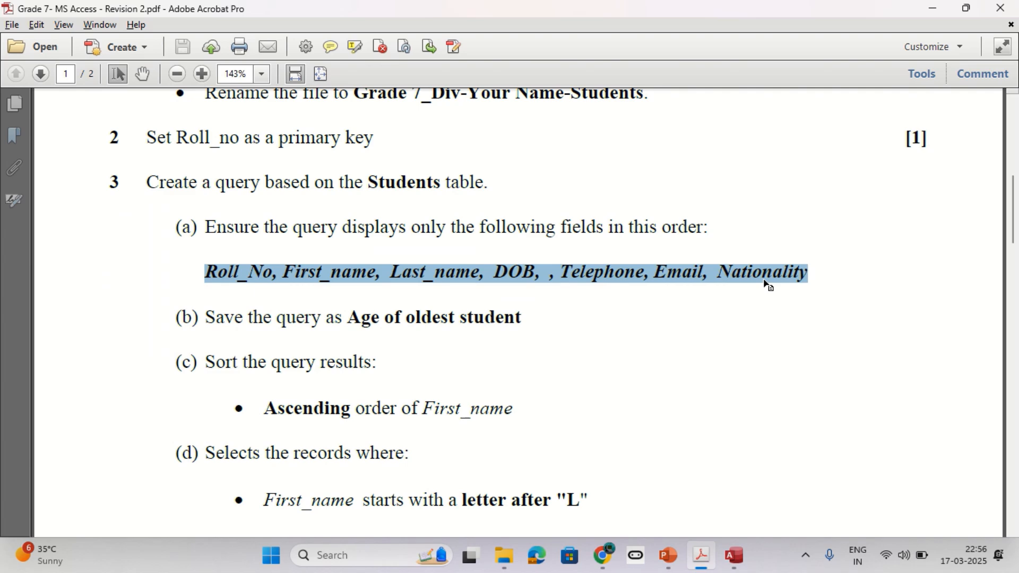
- Accept the selected fields and title the query "Age of oldest student", copying the name from the worksheet
key("alt+Tab")
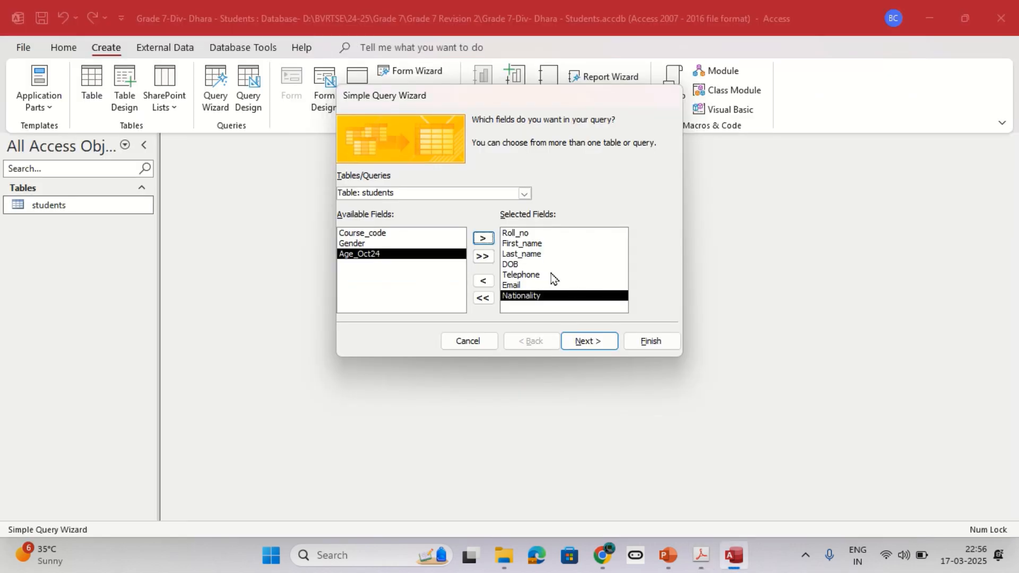
left_click(598, 344)
key("alt+Tab")
left_click_drag(260, 318, 521, 323)
left_click(354, 314)
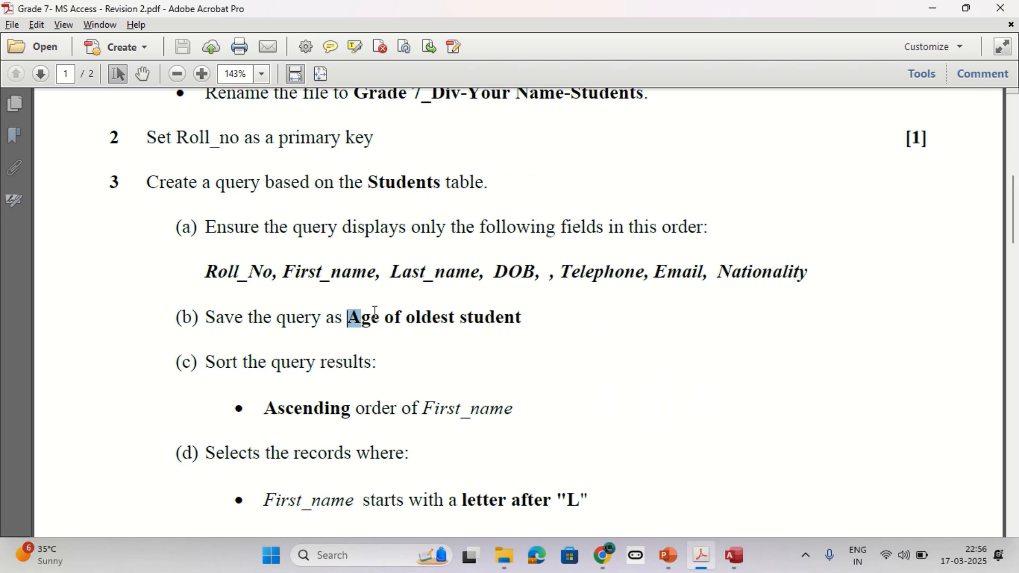
left_click_drag(354, 314, 522, 321)
key("ctrl+c")
key("alt+Tab")
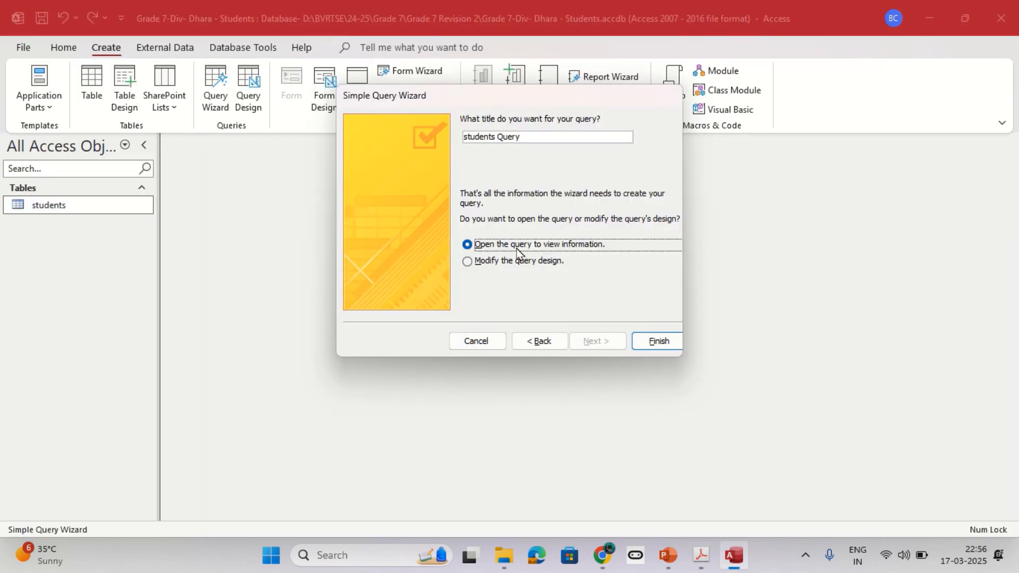
left_click_drag(564, 137, 429, 139)
key("ctrl+v")
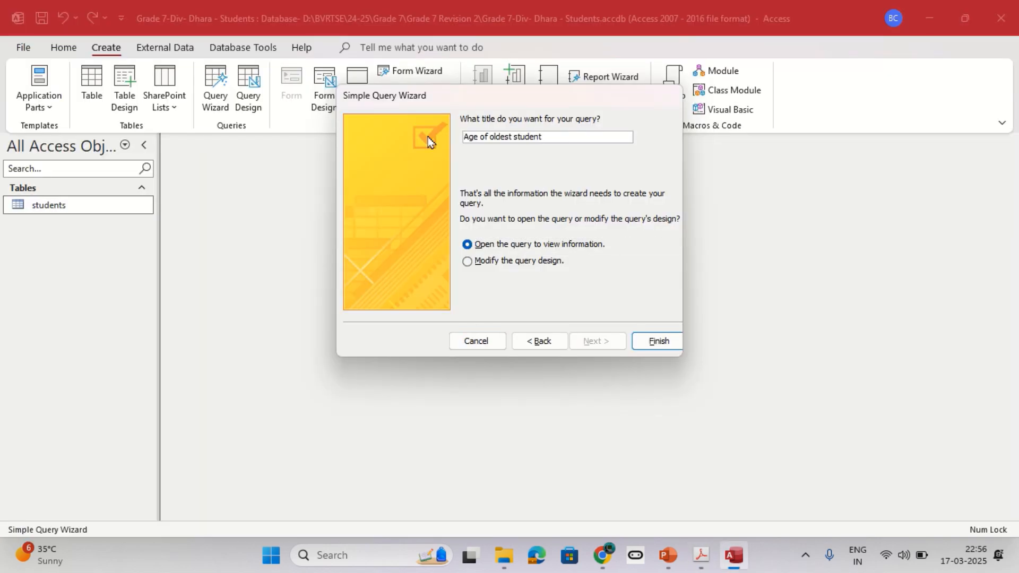
- Finish the wizard with the option to modify the query design, and enlarge the design grid area
left_click(477, 261)
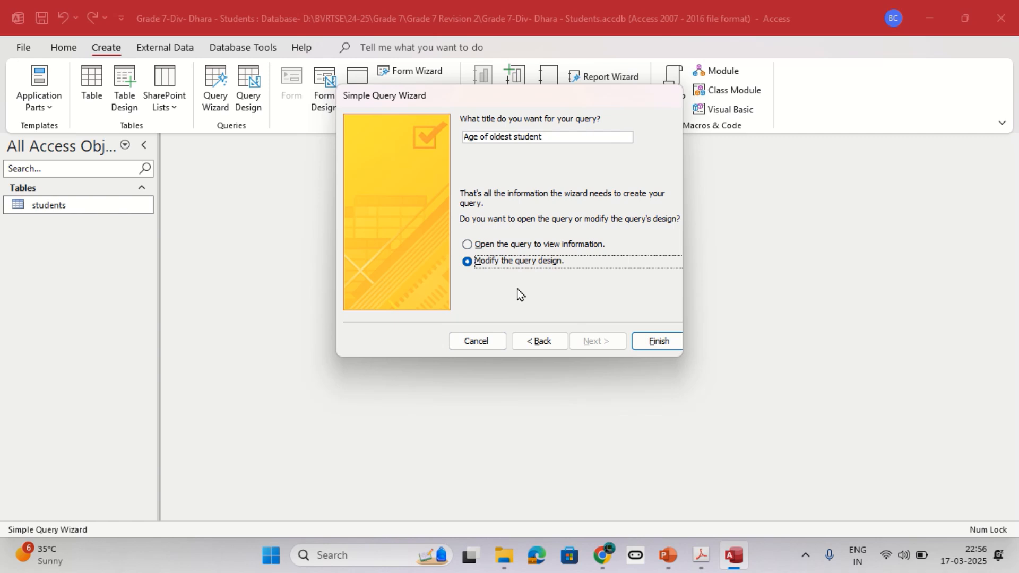
left_click(643, 344)
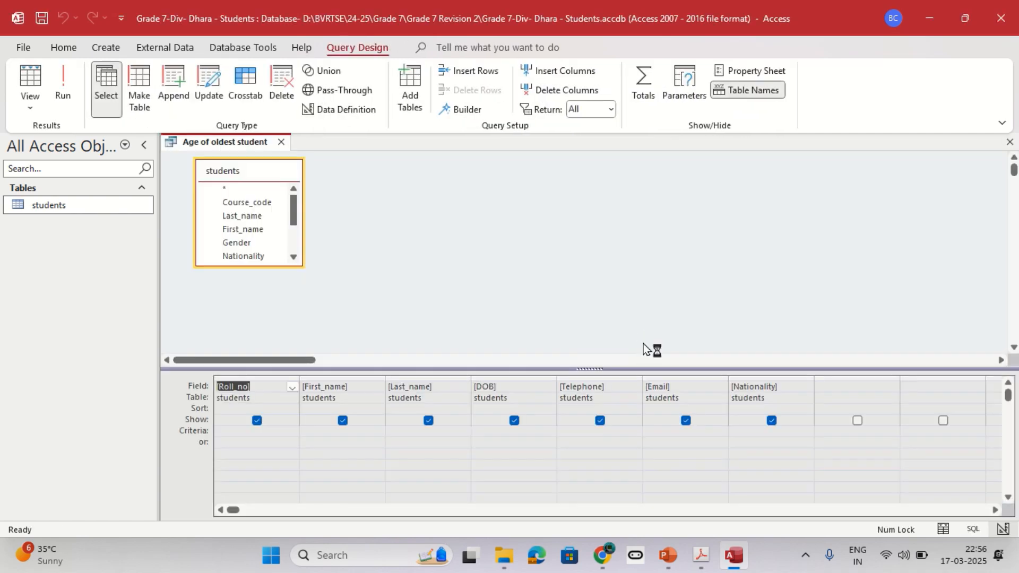
left_click_drag(632, 369, 616, 288)
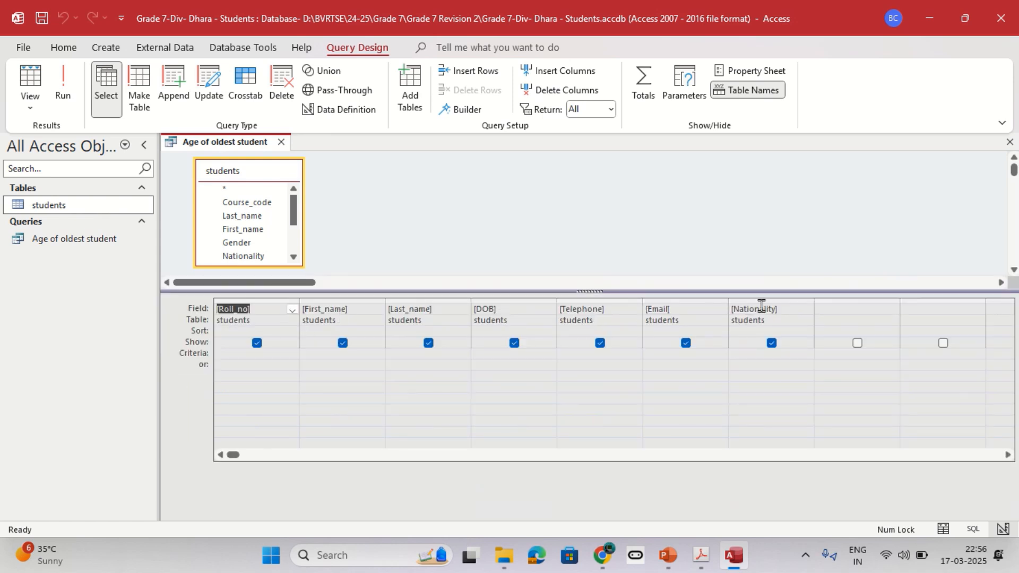
- Read the worksheet's sort instruction in part (c) and sort the query by First_name in ascending order
key("alt+Tab")
scroll(418, 343, "down", 2)
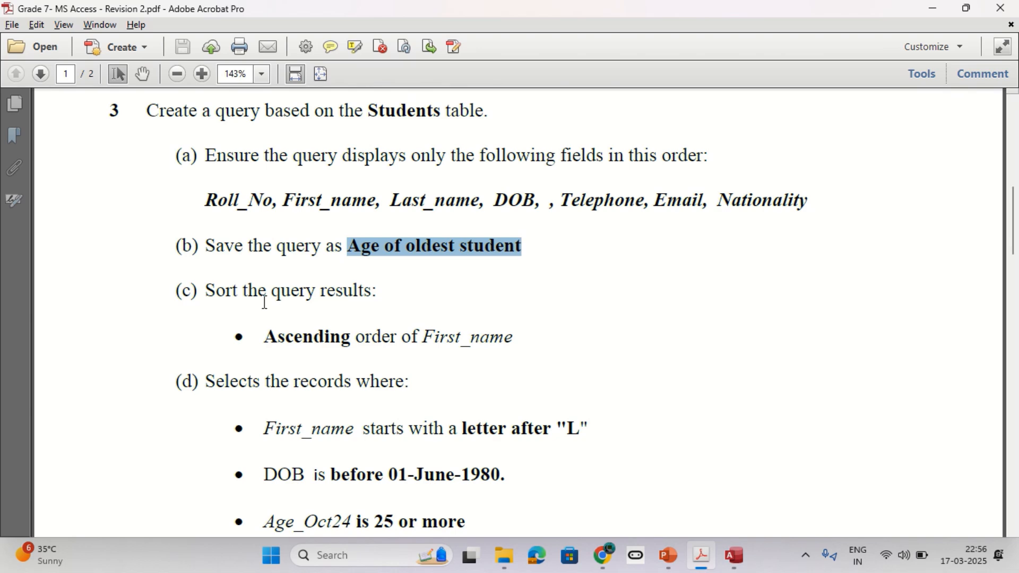
left_click_drag(212, 289, 382, 291)
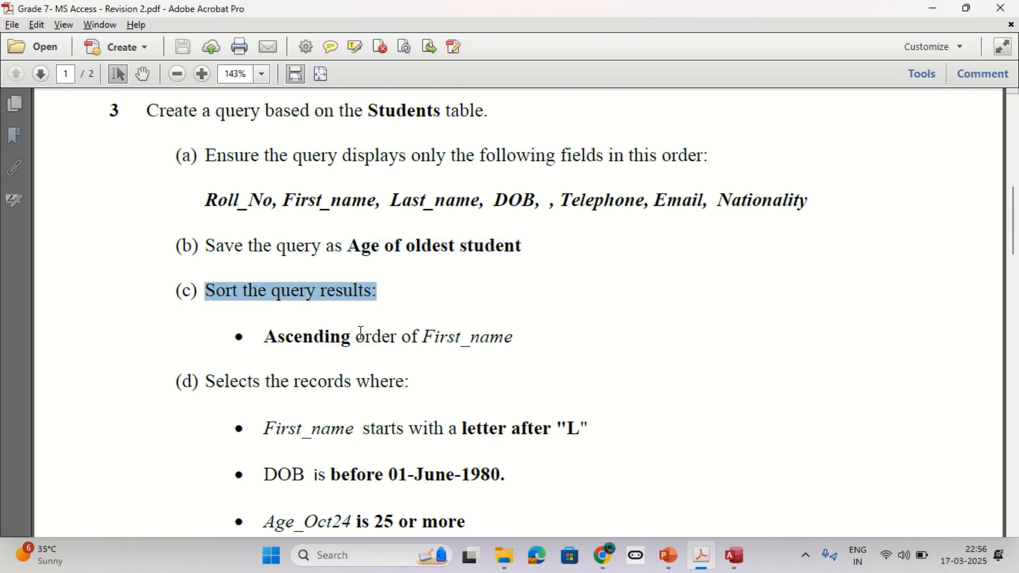
left_click_drag(269, 337, 505, 343)
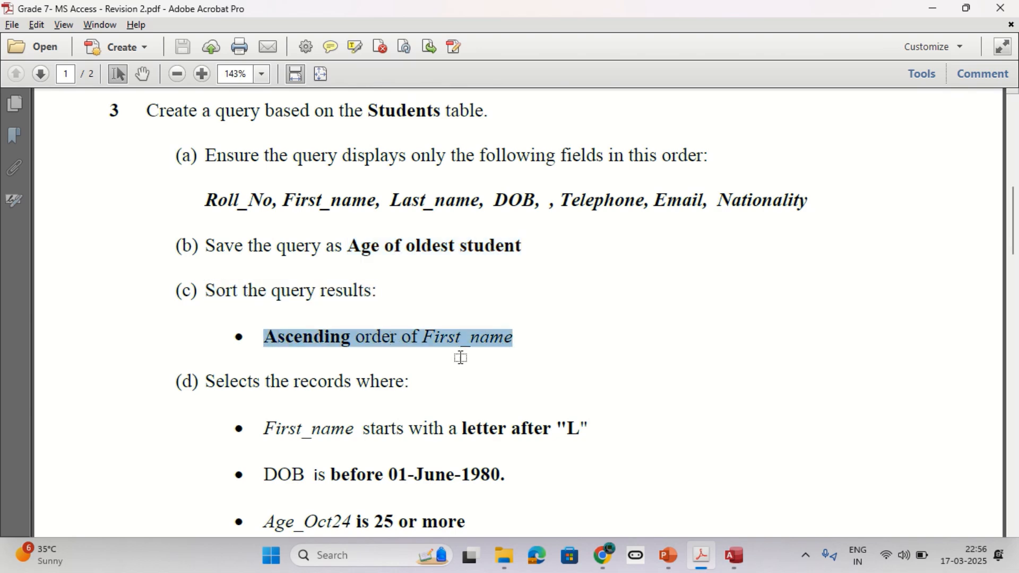
key("alt+Tab")
left_click(341, 310)
left_click(340, 331)
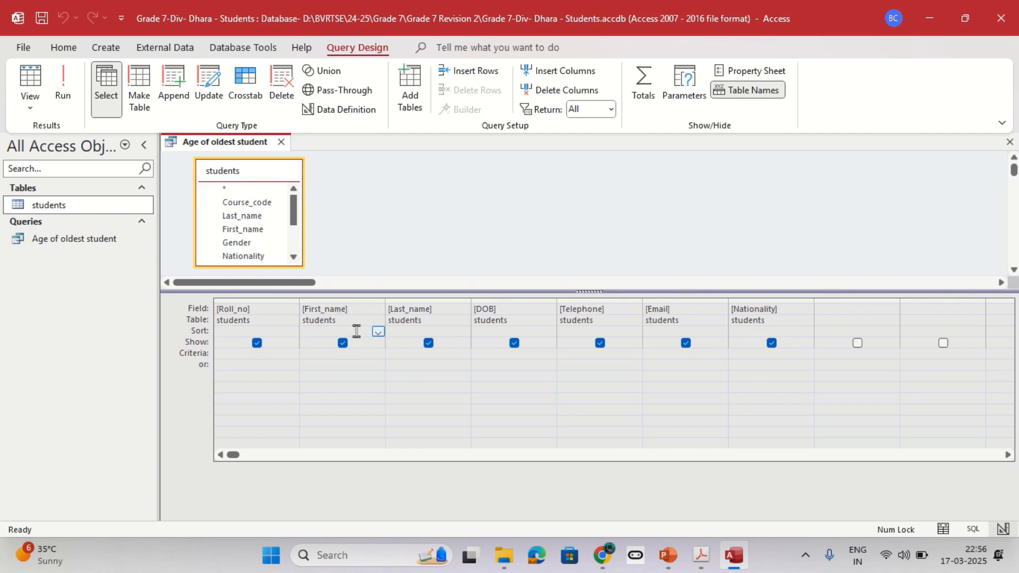
left_click(378, 331)
left_click(349, 344)
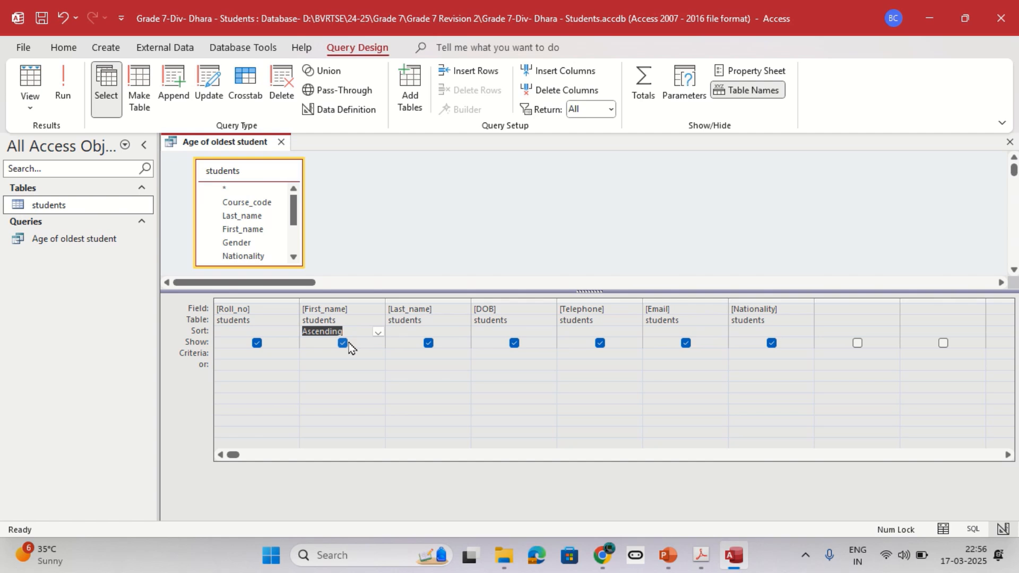
left_click(352, 307)
- Read the first record condition in part (d) and enter the criterion >"L" for First_name
key("alt+Tab")
scroll(353, 306, "down", 3)
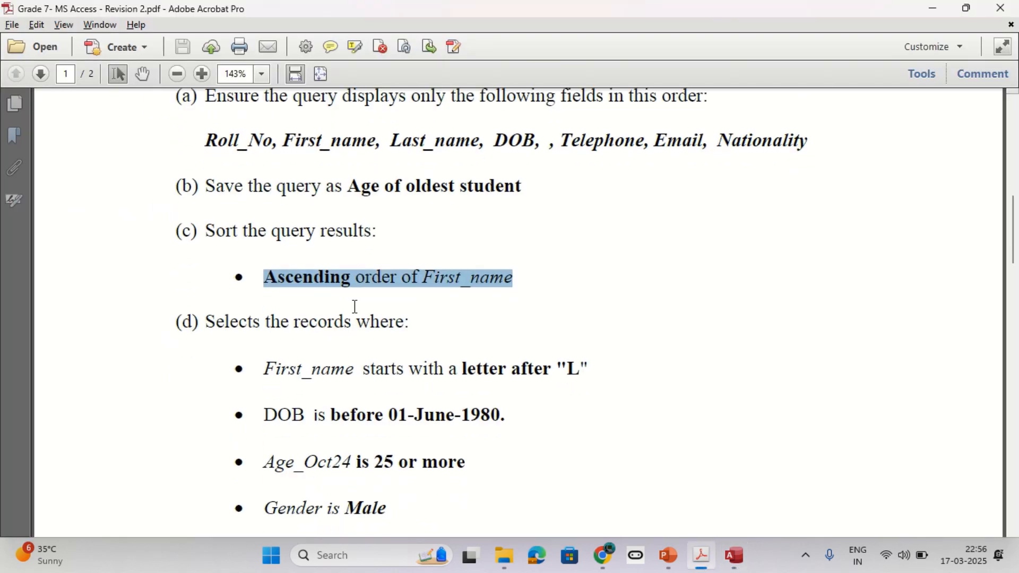
left_click_drag(205, 289, 398, 291)
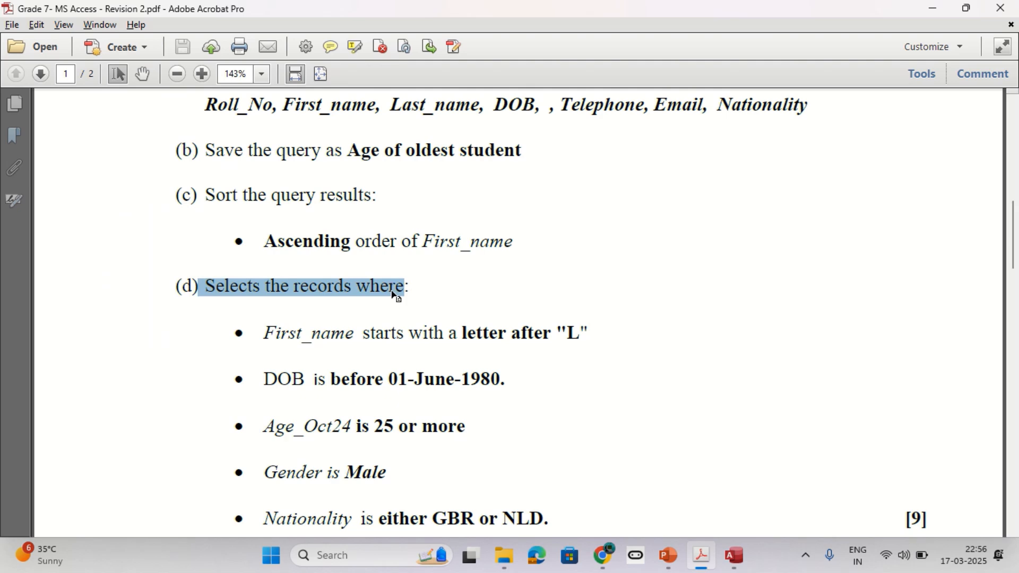
left_click_drag(282, 342, 461, 345)
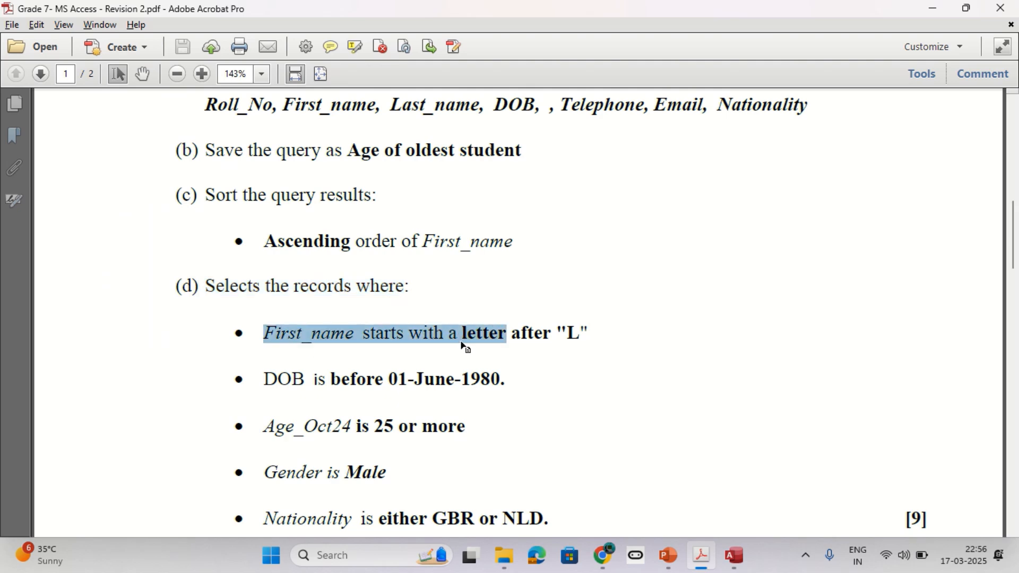
key("alt+Tab")
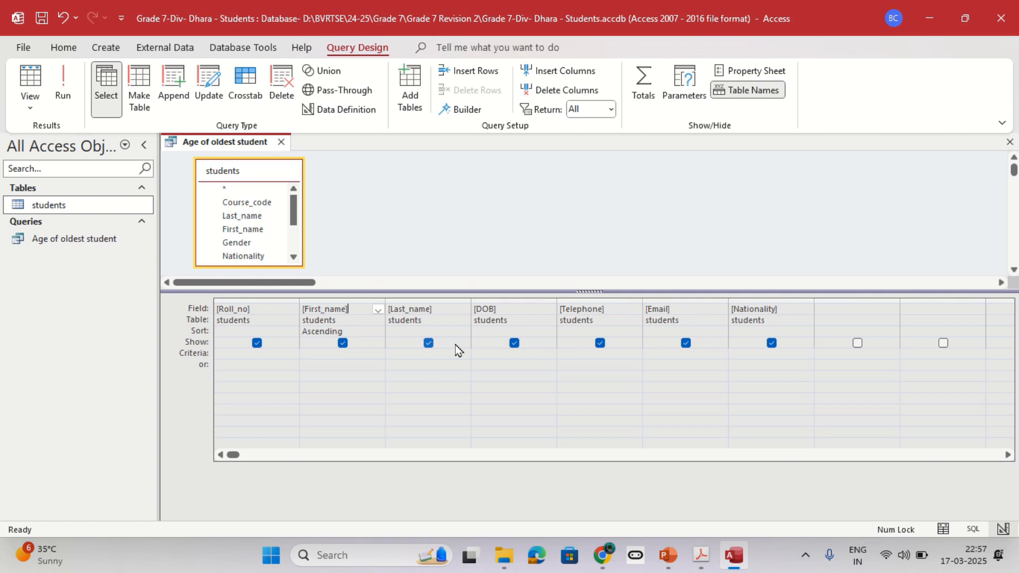
left_click(334, 352)
type(">\"L\"")
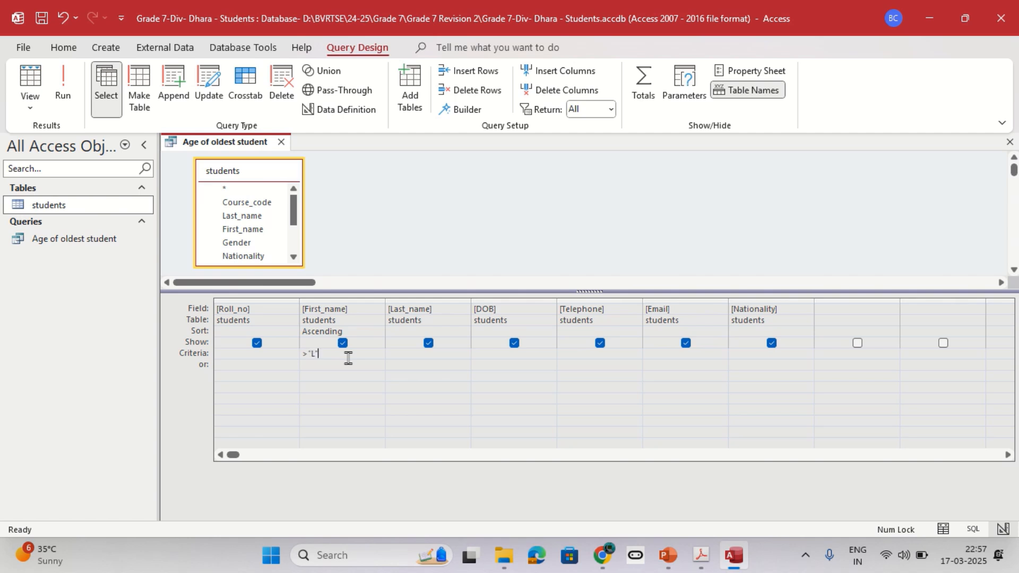
- Recheck the First_name condition in the worksheet, run the query to inspect its records, and return to the design
key("alt+Tab")
left_click_drag(590, 333, 437, 361)
key("alt+Tab")
left_click(64, 87)
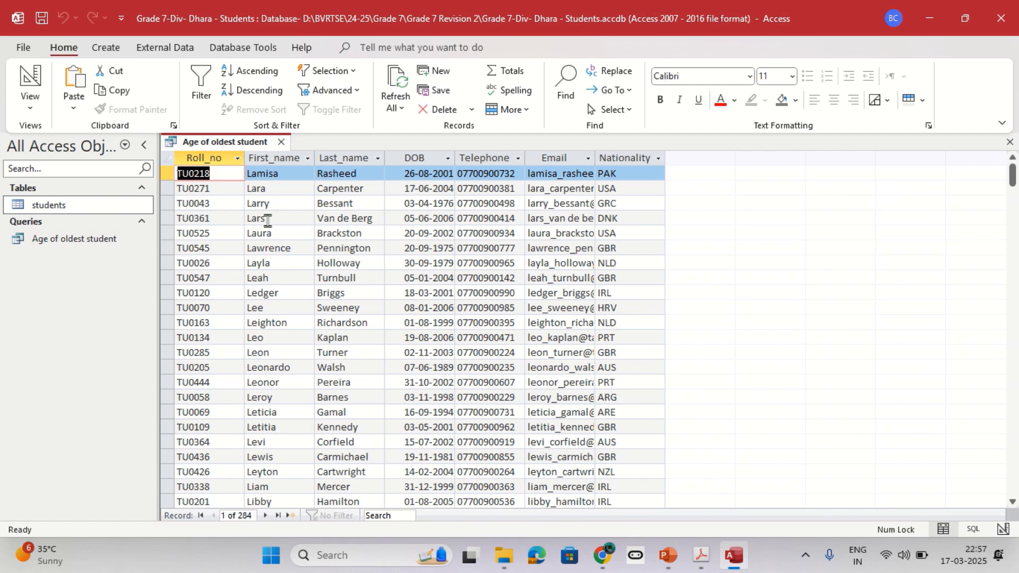
left_click(30, 90)
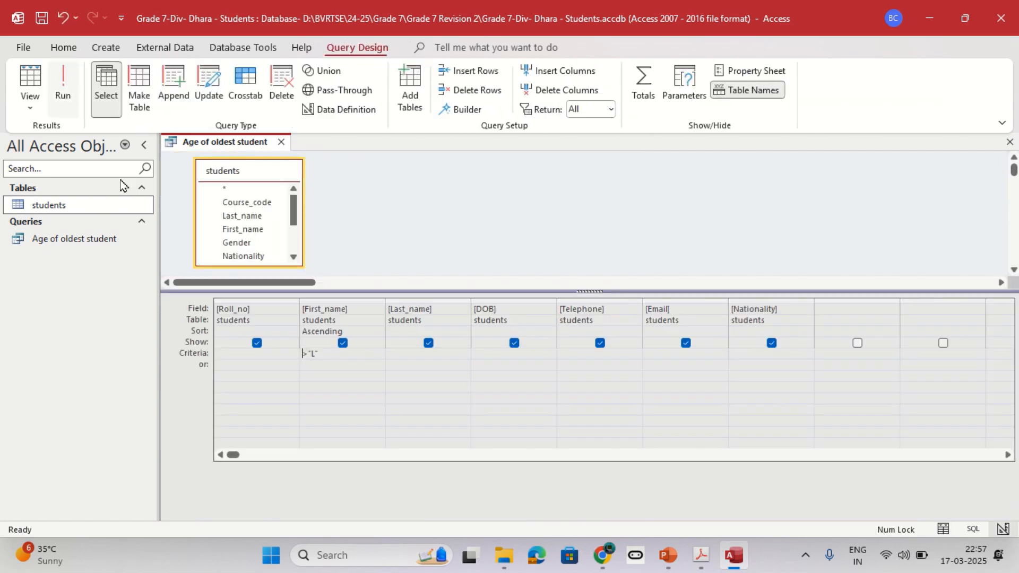
- Change the First_name criterion to >"M", run the query to check the records, and return to the design
key("alt+Tab")
left_click(491, 341)
left_click_drag(463, 334, 587, 335)
key("alt+Tab")
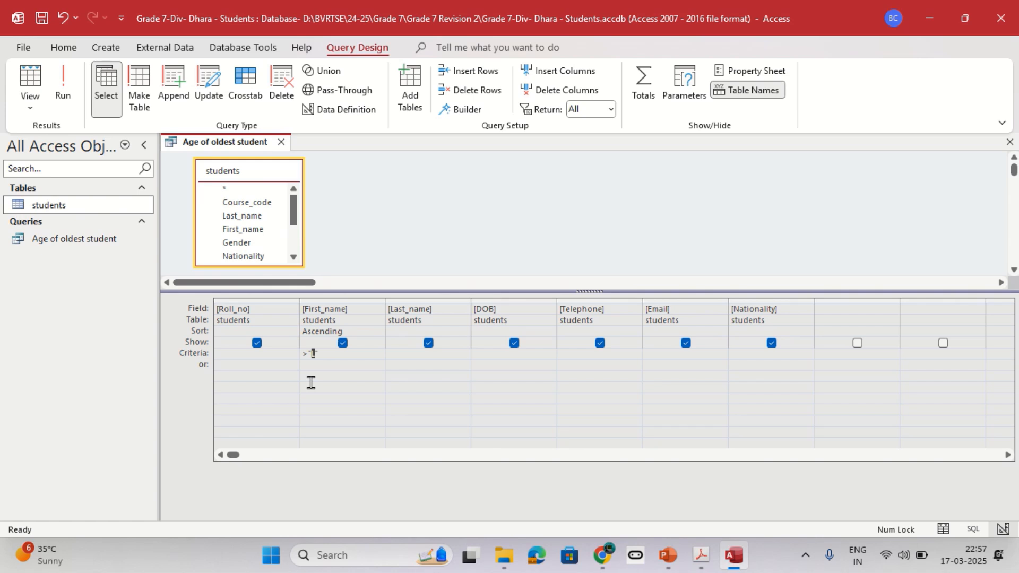
type("M")
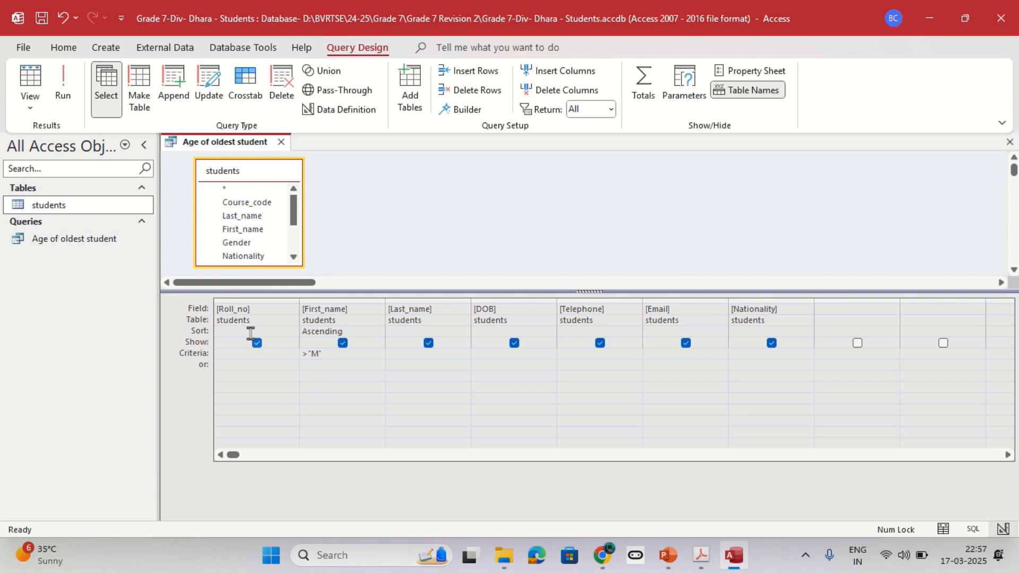
left_click(59, 84)
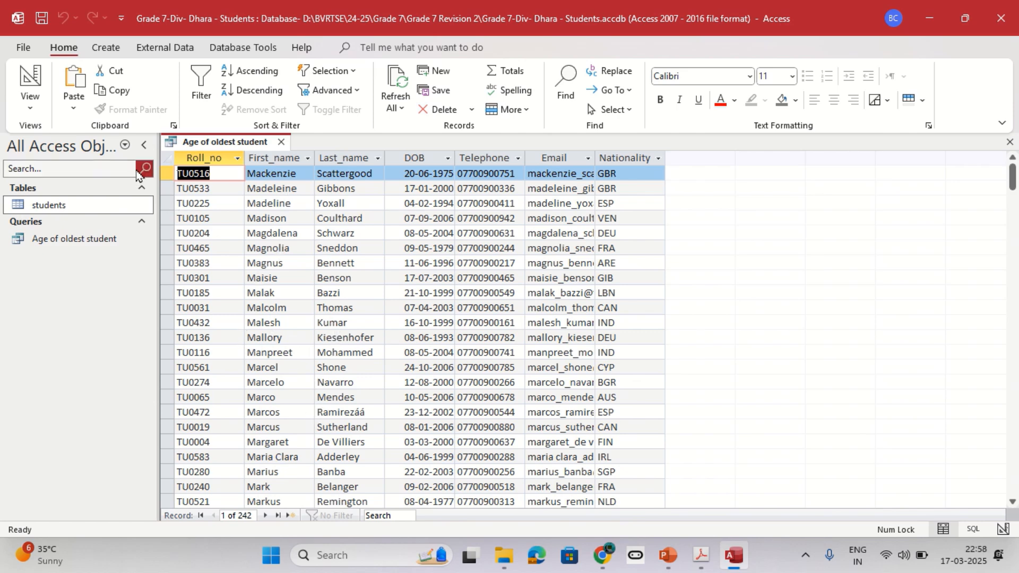
left_click(30, 85)
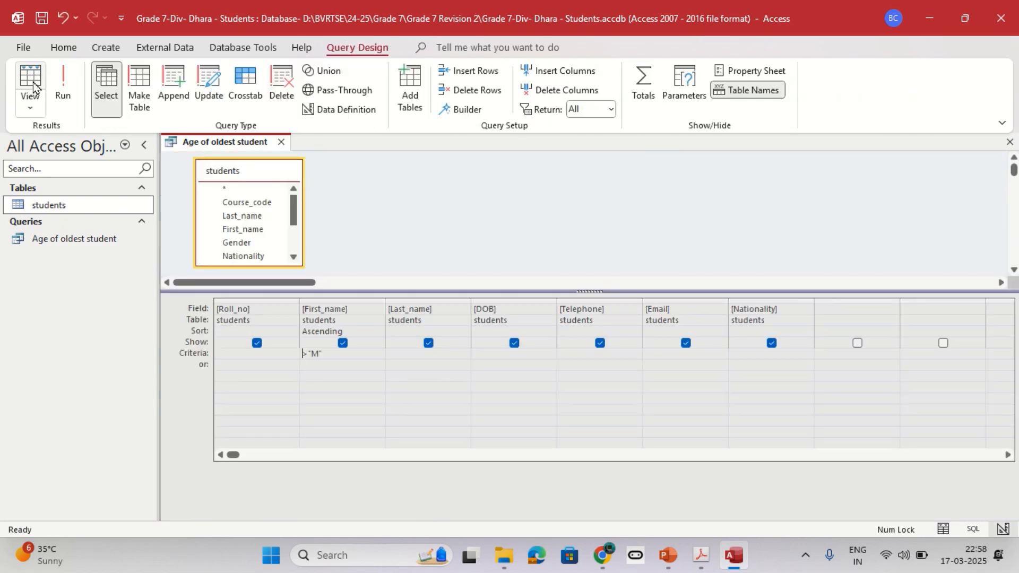
left_click(340, 351)
- Read the worksheet's DOB condition and enter the criterion <01-06-1980 for the DOB field
key("alt+Tab")
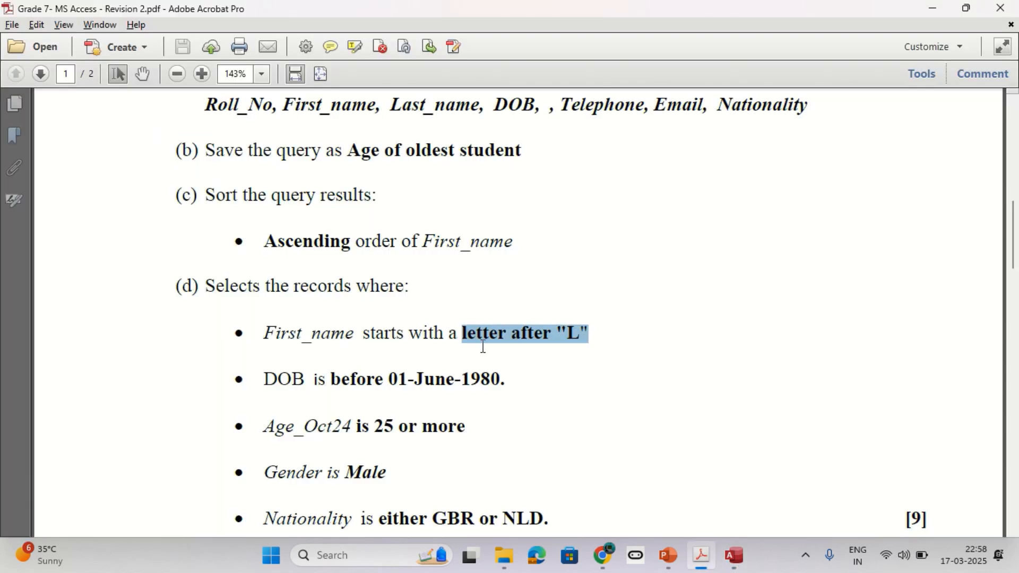
left_click(528, 336)
left_click_drag(264, 378, 520, 381)
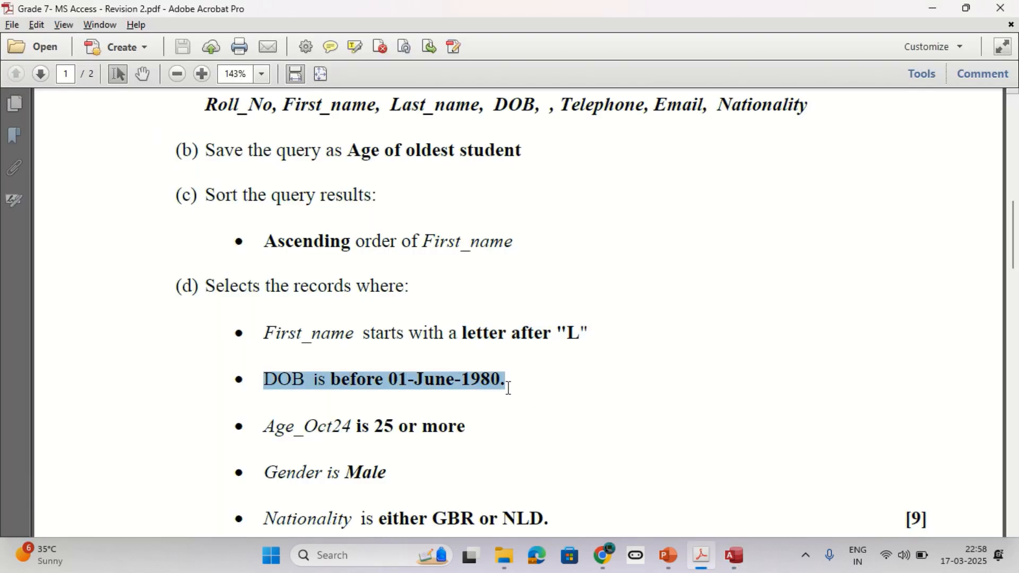
left_click(494, 379)
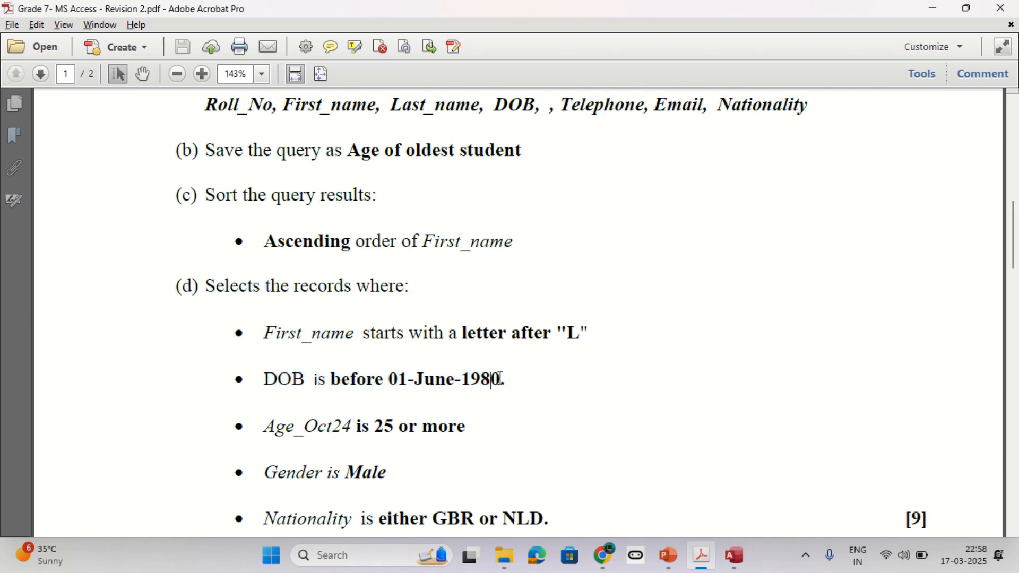
left_click_drag(499, 379, 434, 379)
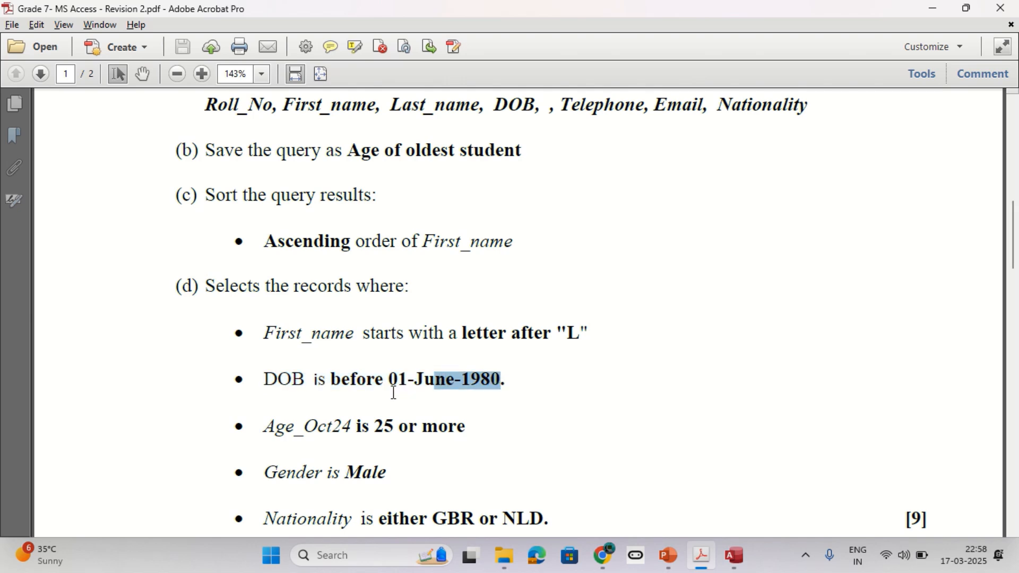
double_click(368, 381)
key("alt+Tab")
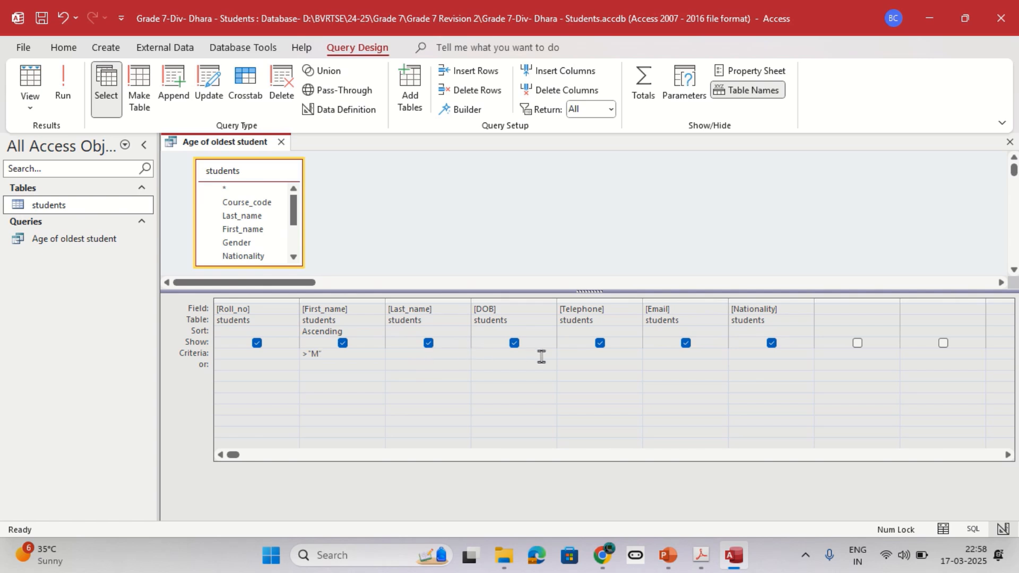
type("<01-06-1980")
left_click(578, 359)
left_click_drag(533, 354, 482, 355)
left_click(538, 351)
- Read the worksheet's Age_Oct24 condition and add the Age_Oct24 field after Nationality in the query
key("alt+Tab")
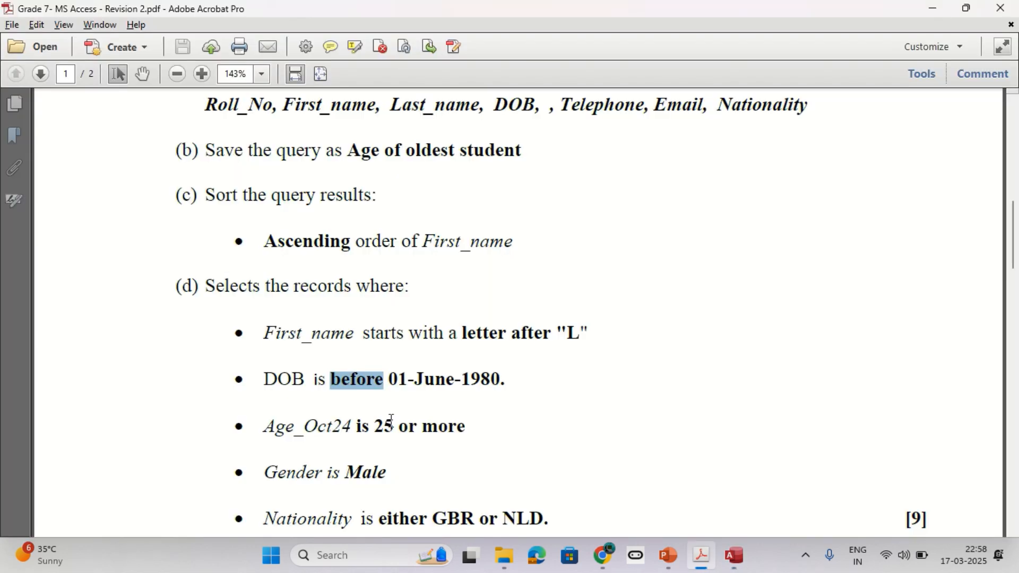
left_click_drag(263, 426, 482, 423)
key("alt+Tab")
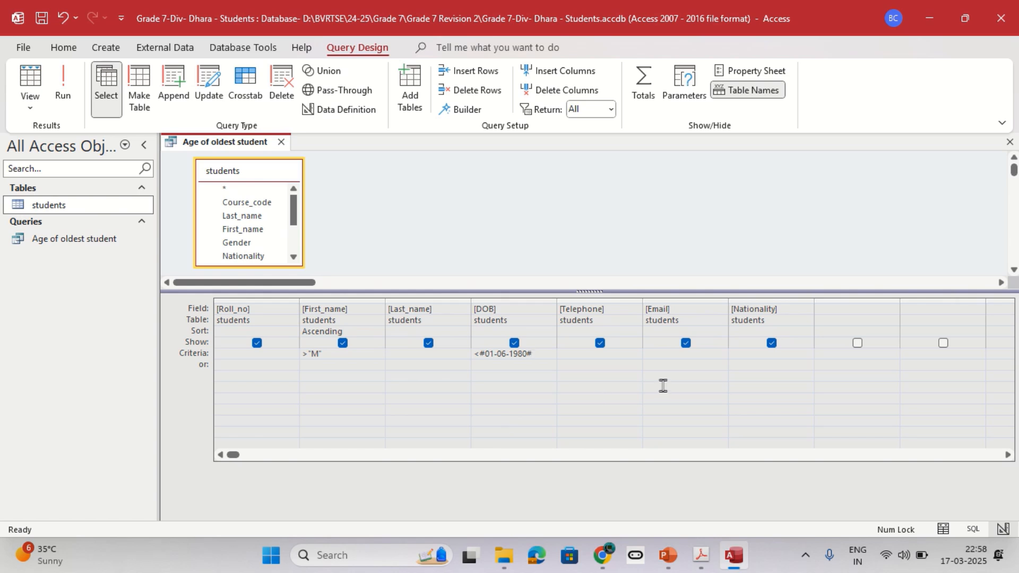
left_click(830, 312)
scroll(249, 244, "down", 3)
scroll(252, 252, "down", 1)
scroll(249, 234, "up", 3)
scroll(255, 243, "down", 3)
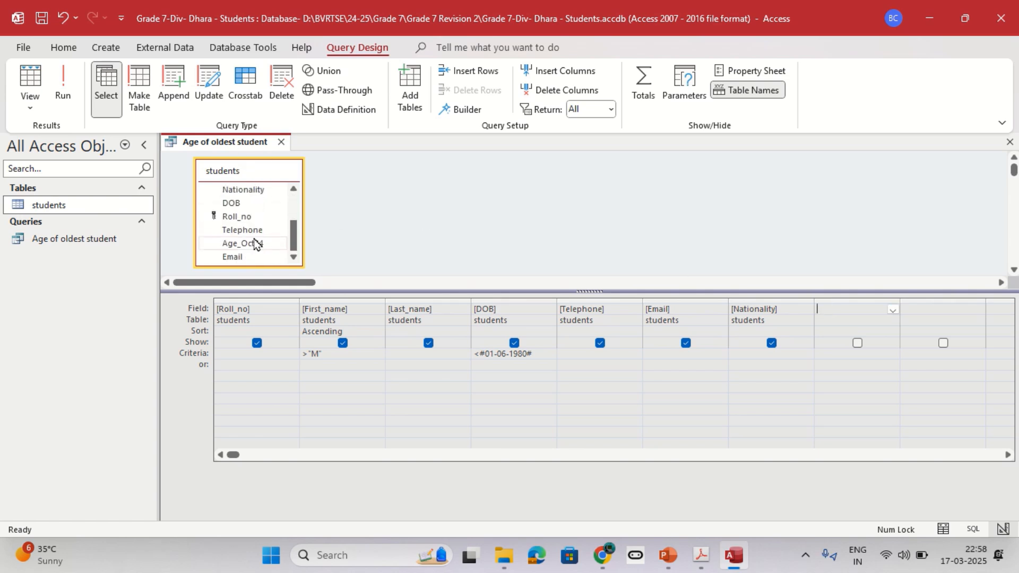
left_click(248, 245)
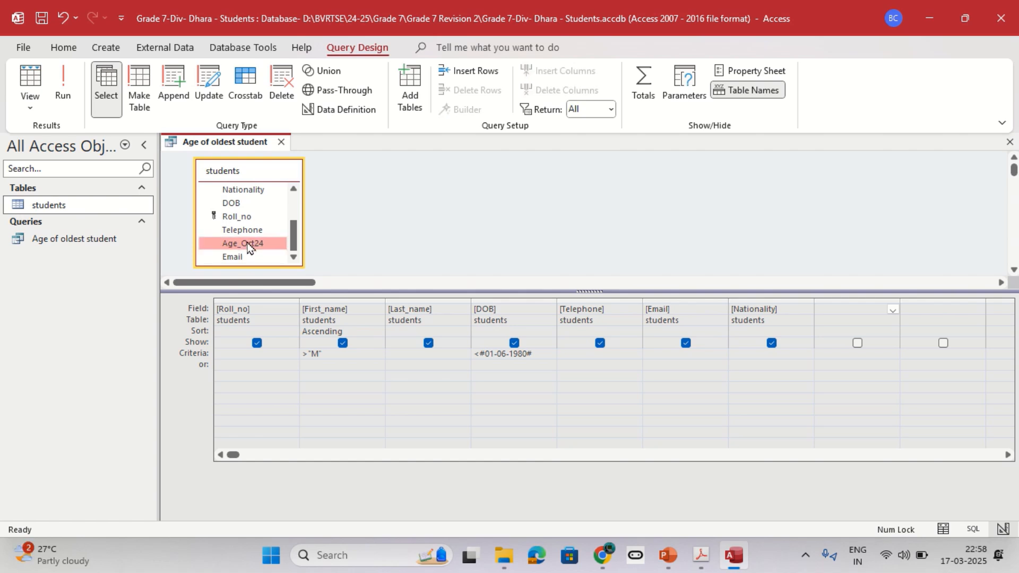
double_click(247, 245)
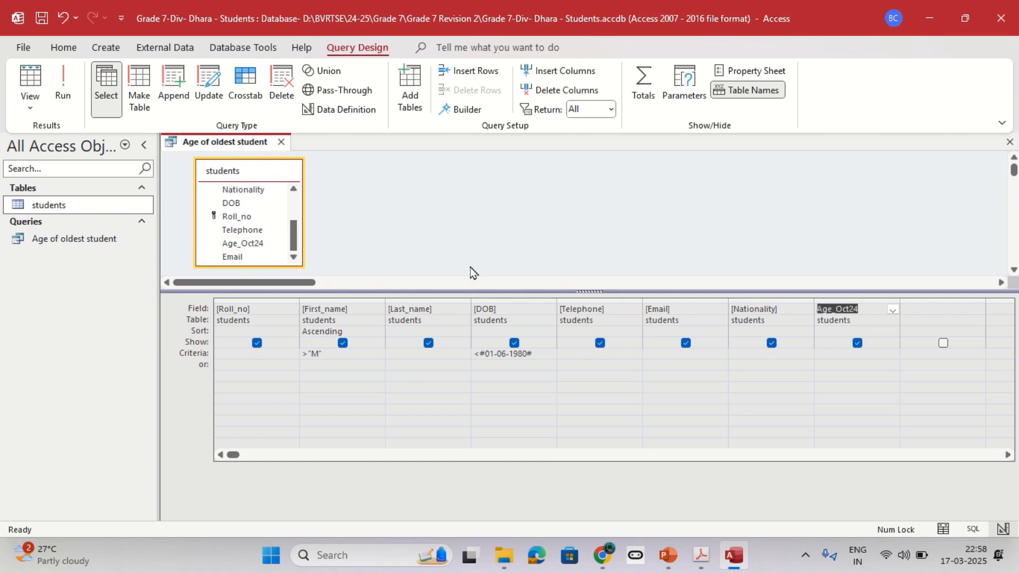
left_click(868, 308)
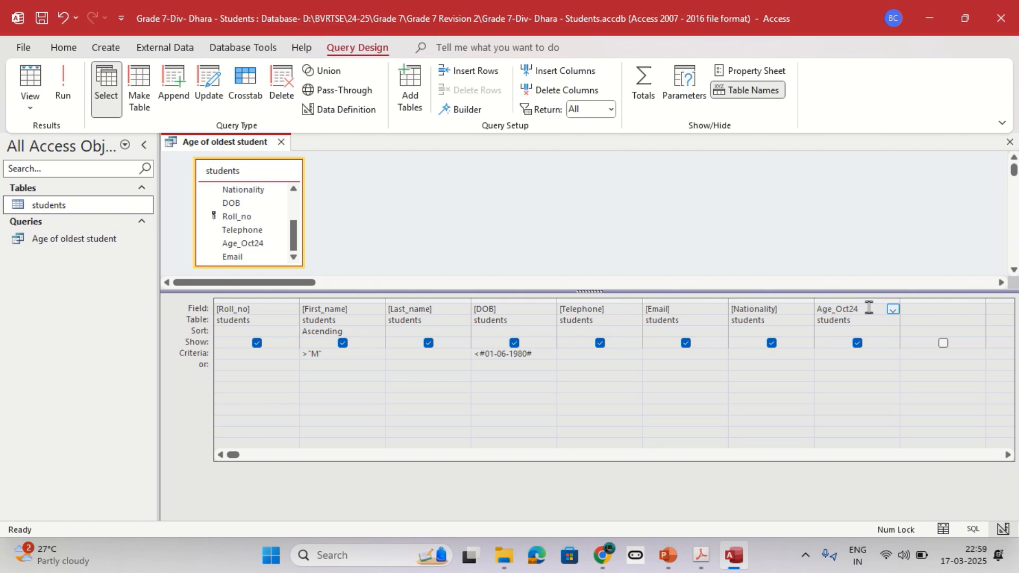
- Check the worksheet's list of fields to display and hide the Age_Oct24 field from the query results
key("alt+Tab")
scroll(409, 249, "up", 1)
left_click_drag(205, 140, 817, 139)
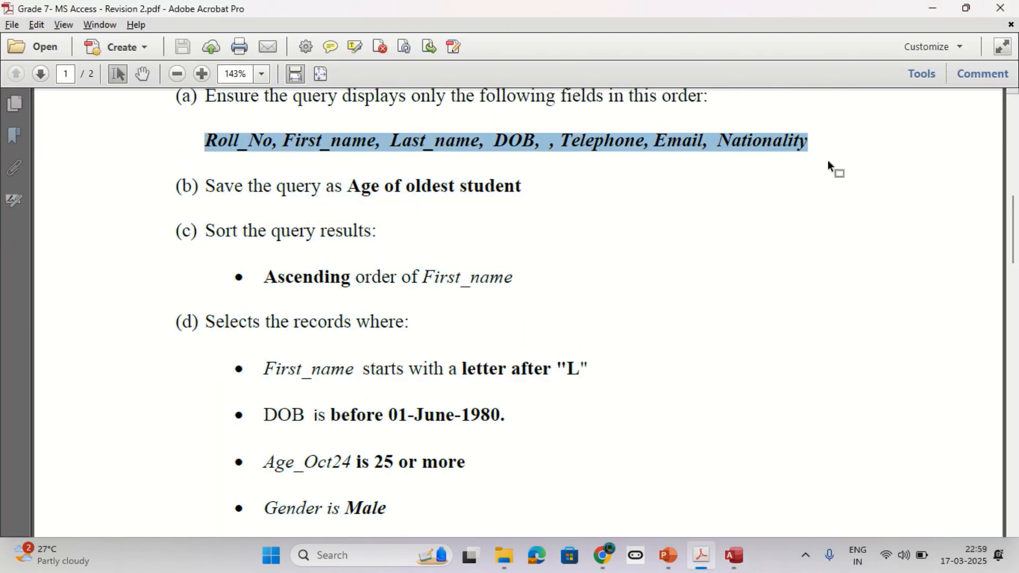
key("alt+Tab")
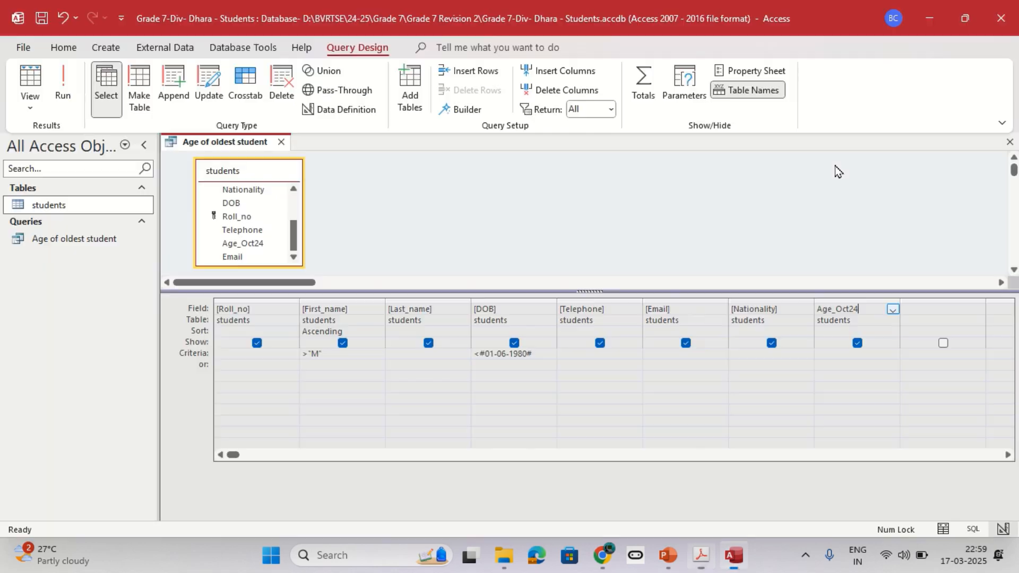
left_click(858, 343)
- Read the worksheet's Age_Oct24 condition and try its literal wording, 25 or more, as the field's criterion
left_click(838, 355)
key("alt+Tab")
scroll(382, 343, "down", 1)
left_click_drag(263, 403, 463, 416)
key("alt+Tab")
left_click(829, 356)
type("25 or more")
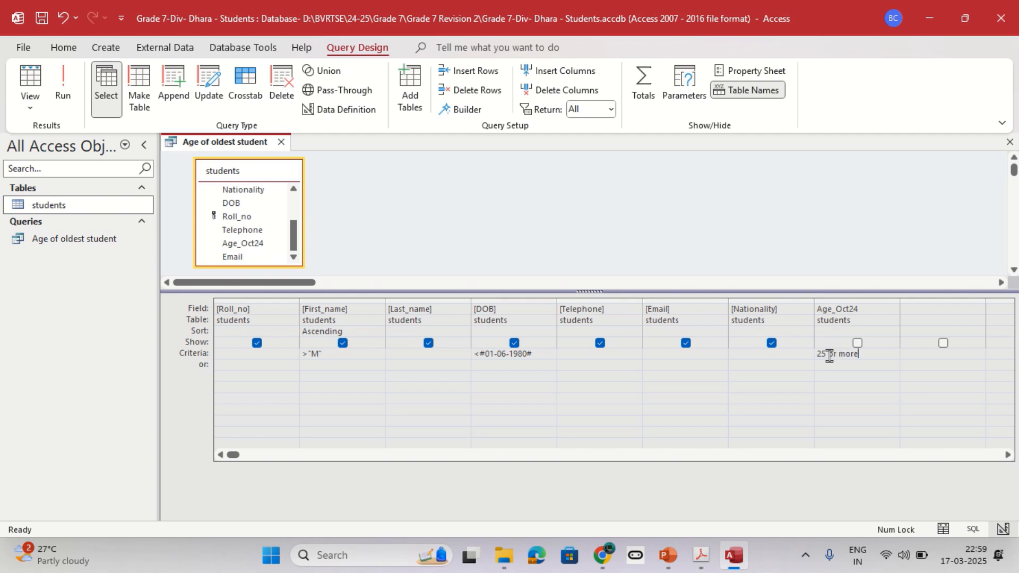
key("Return")
- Replace the Age_Oct24 criterion with >=25
left_click_drag(885, 354, 796, 350)
key("Delete")
type(">=25")
- Read the worksheet's Gender condition and add the Gender field after Age_Oct24 in the query
key("alt+Tab")
scroll(513, 402, "down", 2)
left_click_drag(265, 401, 382, 402)
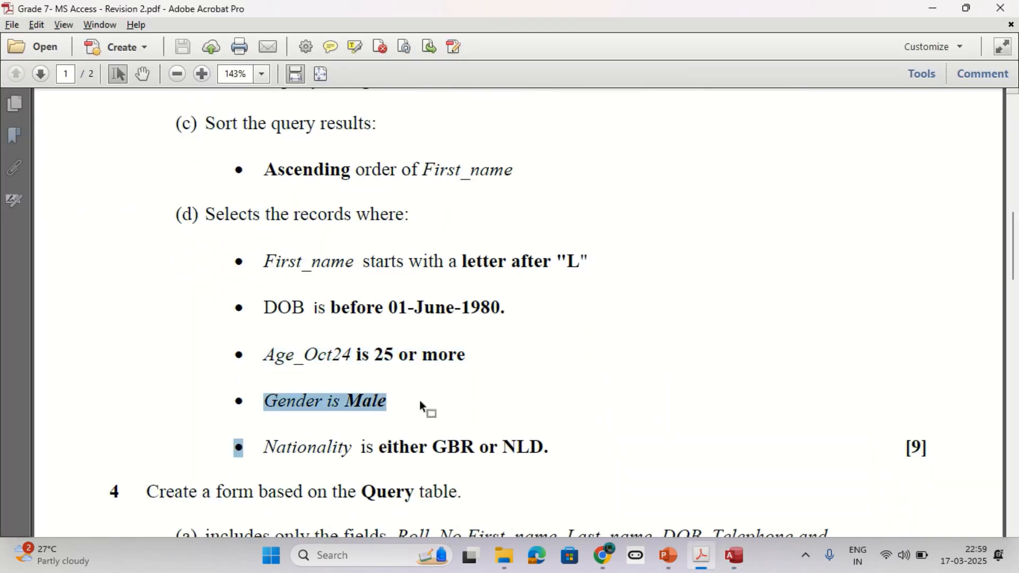
key("alt+Tab")
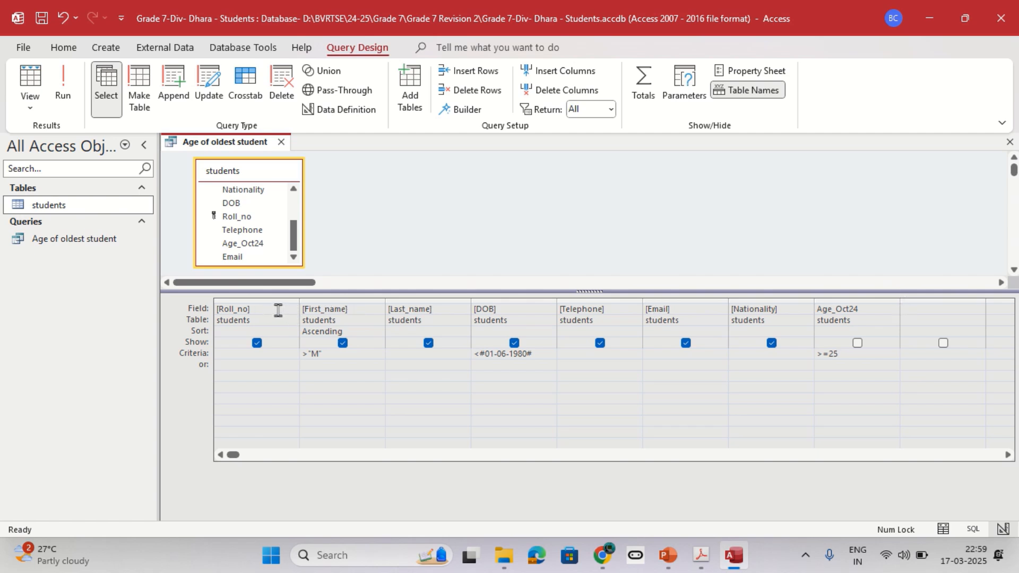
left_click(507, 311)
left_click(586, 309)
left_click(672, 311)
left_click(756, 310)
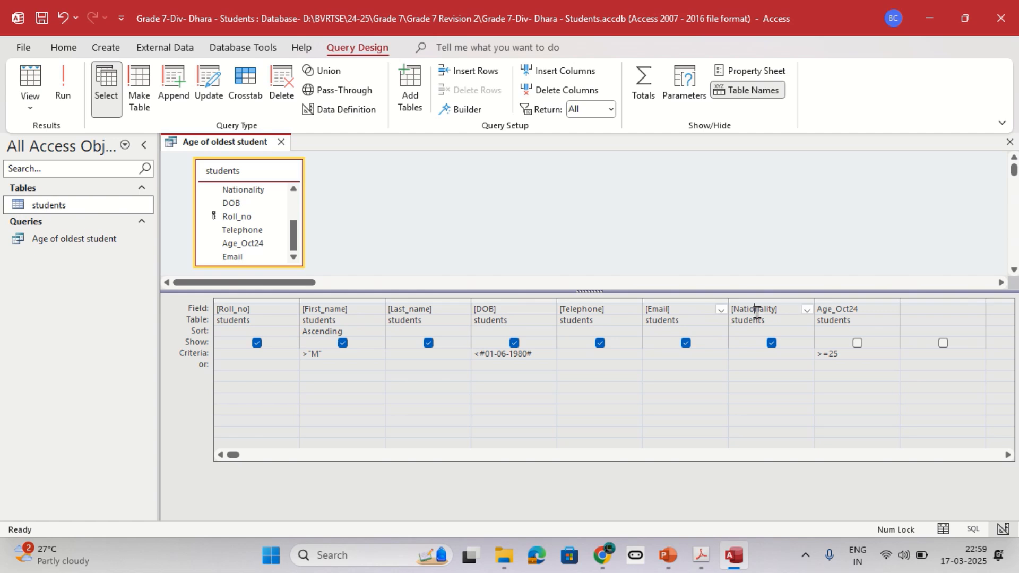
left_click(910, 307)
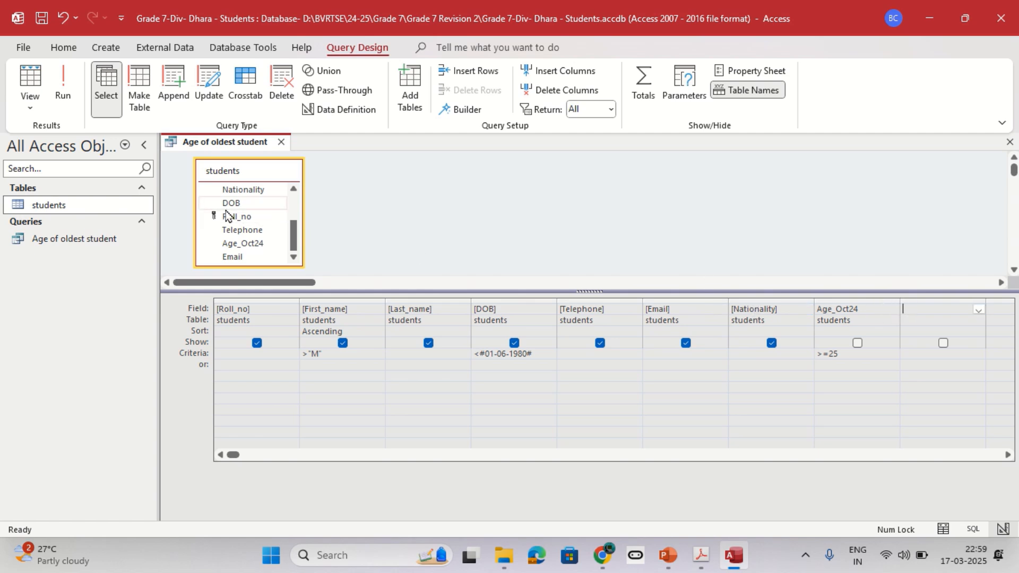
left_click(978, 309)
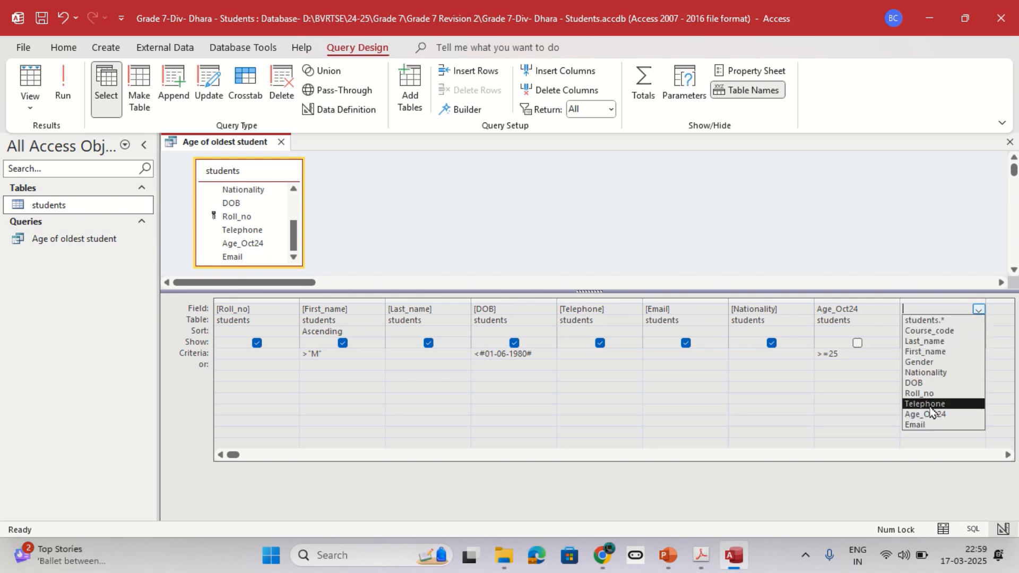
left_click(927, 362)
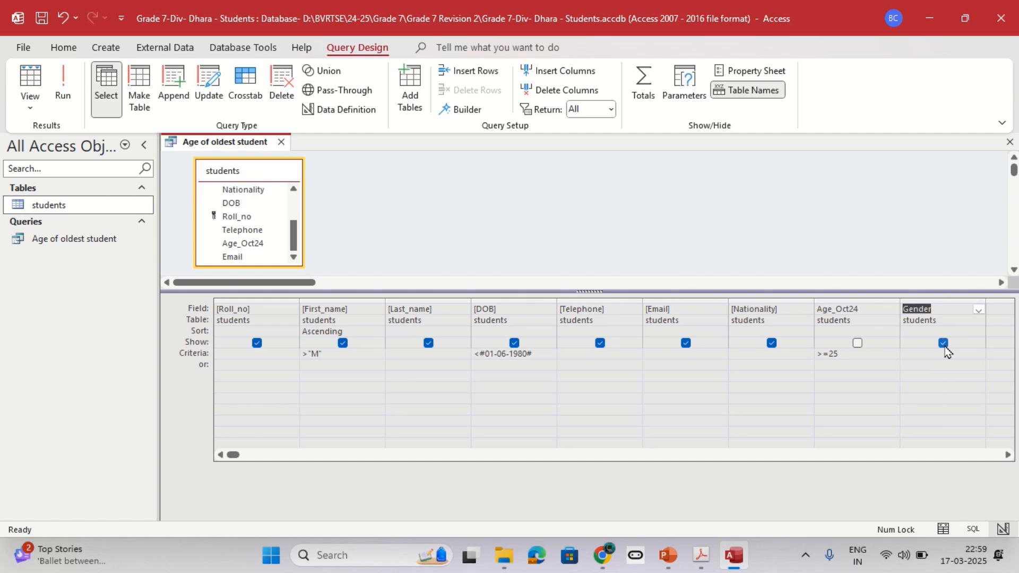
- Recheck the worksheet's display fields, hide Gender from the query results and give it the criterion ="Male"
key("alt+Tab")
scroll(336, 276, "up", 3)
left_click_drag(205, 157, 812, 152)
key("alt+Tab")
left_click(942, 343)
left_click(916, 353)
type("=\"Male")
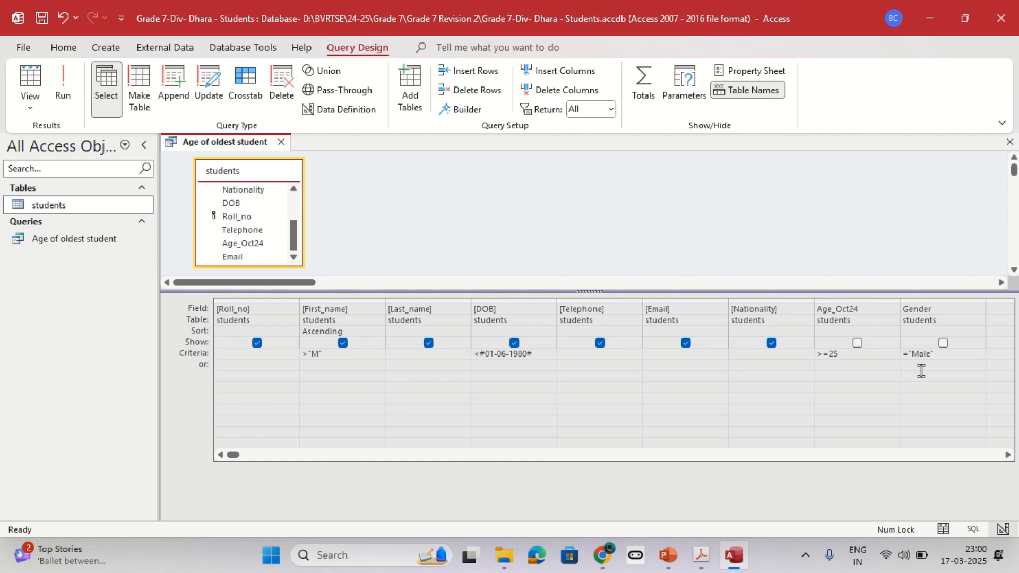
- Copy "GBR or NLD." from the worksheet's Nationality condition and paste it as the Nationality field's criterion
key("alt+Tab")
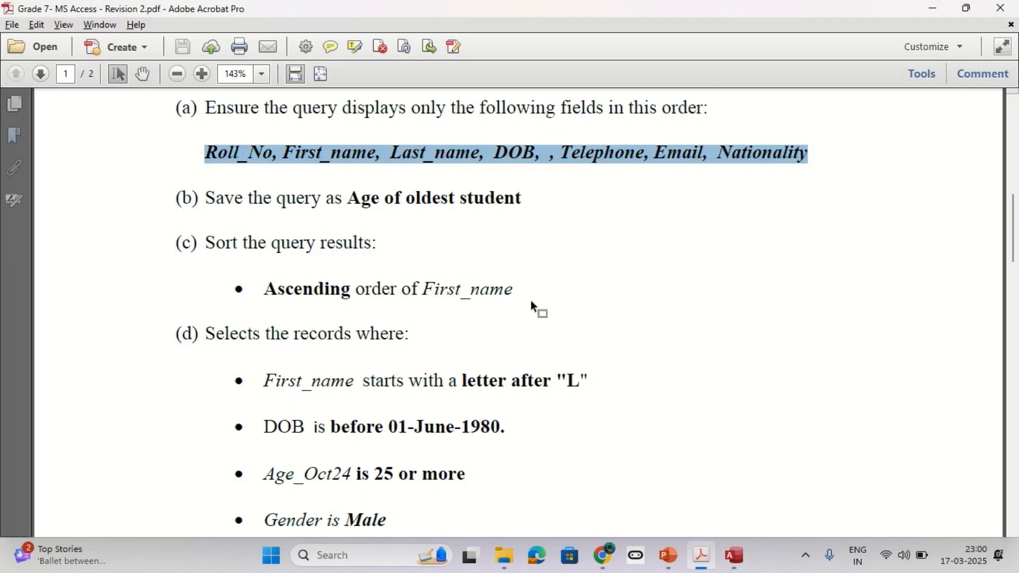
scroll(530, 301, "down", 3)
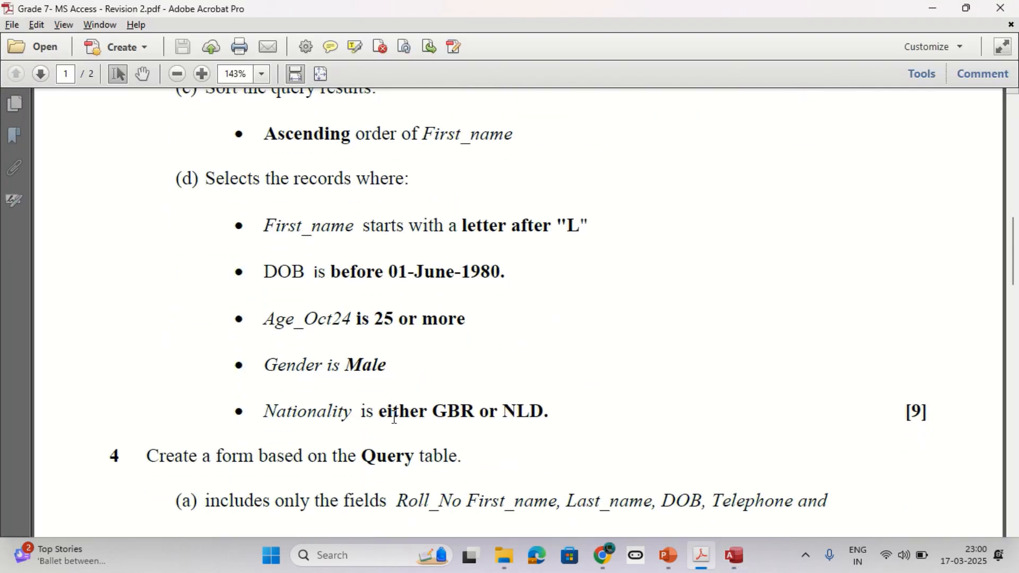
left_click_drag(433, 413, 539, 420)
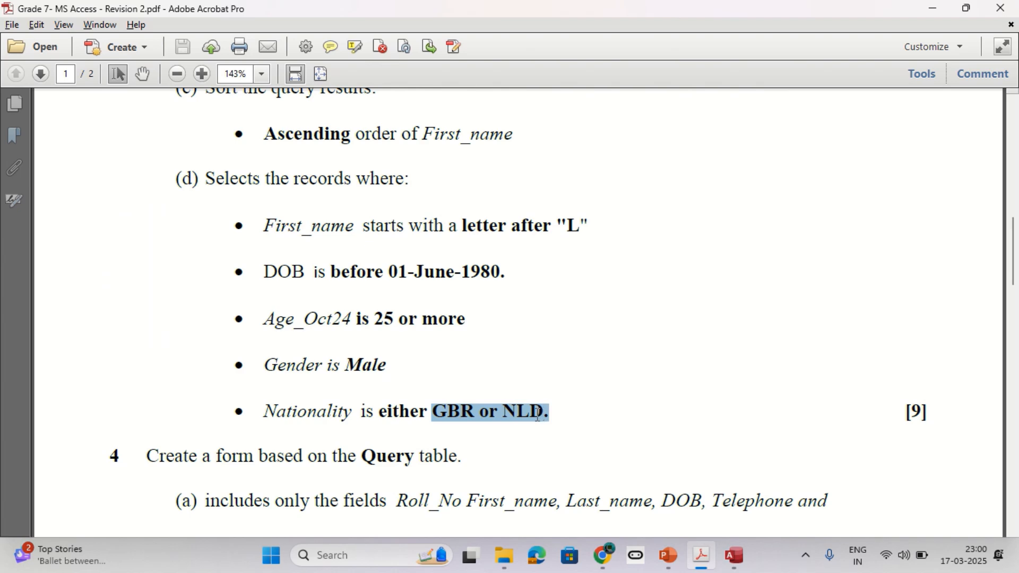
left_click_drag(546, 415, 450, 411)
key("ctrl+c")
key("alt+Tab")
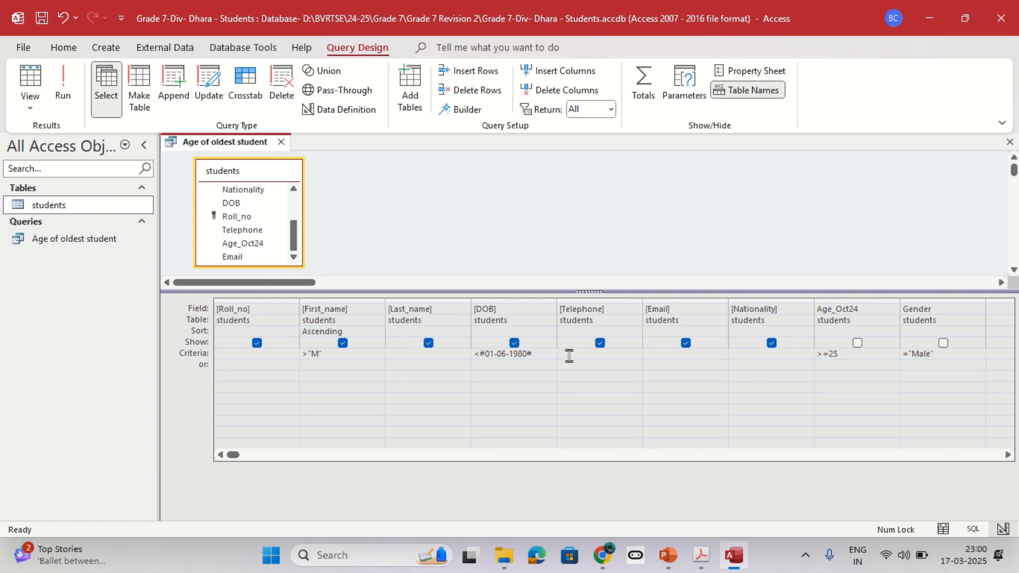
left_click(743, 353)
key("ctrl+v")
key("Tab")
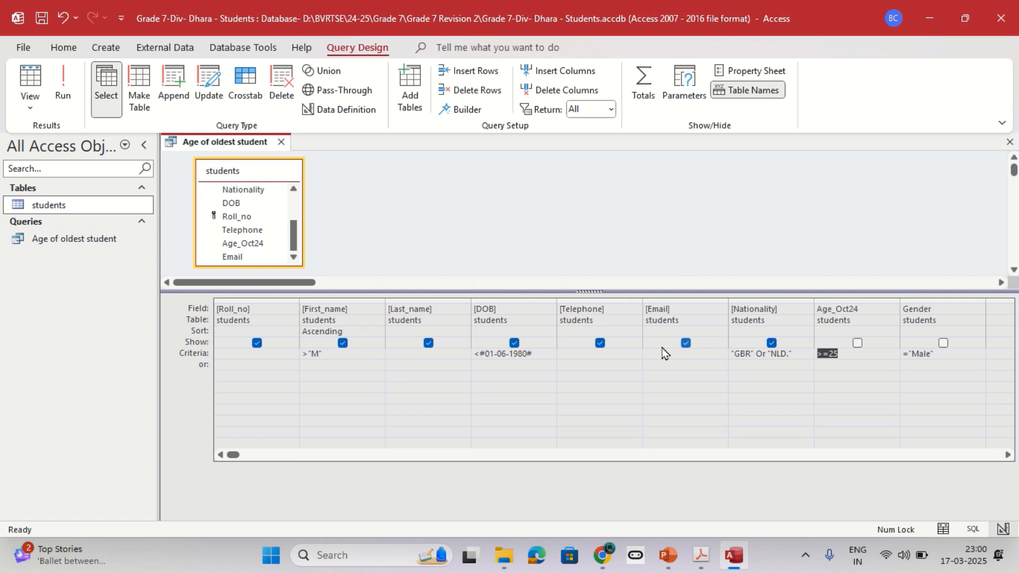
- Remove the stray full stop so the Nationality criterion reads "GBR" Or "NLD"
mouse_move(755, 353)
left_mouse_down()
mouse_move(731, 354)
mouse_move(793, 357)
mouse_move(770, 354)
left_mouse_up()
left_click(759, 357)
left_click(792, 371)
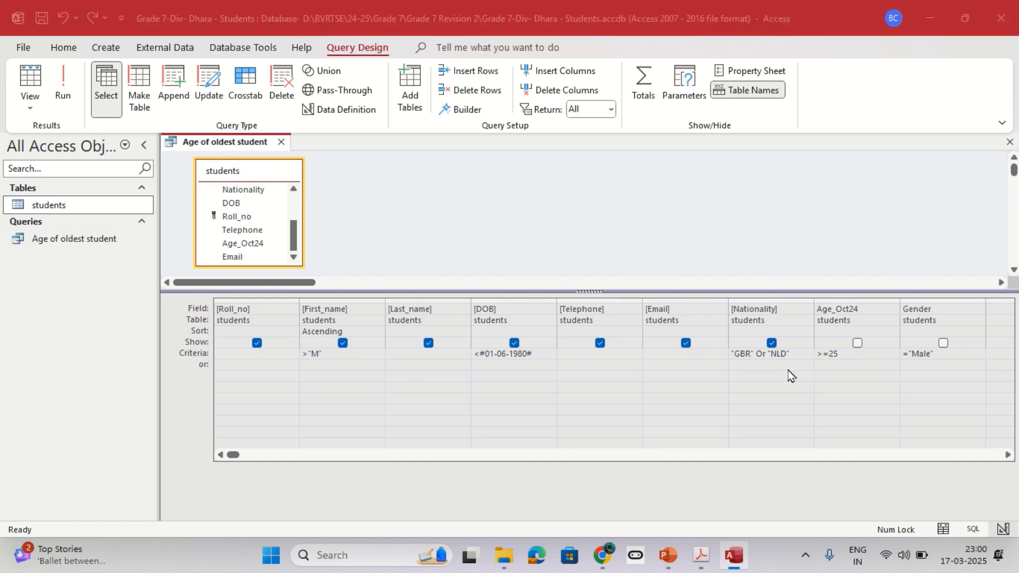
- Run the query to check its records, then save and close it
key("alt+Tab")
key("alt+Tab")
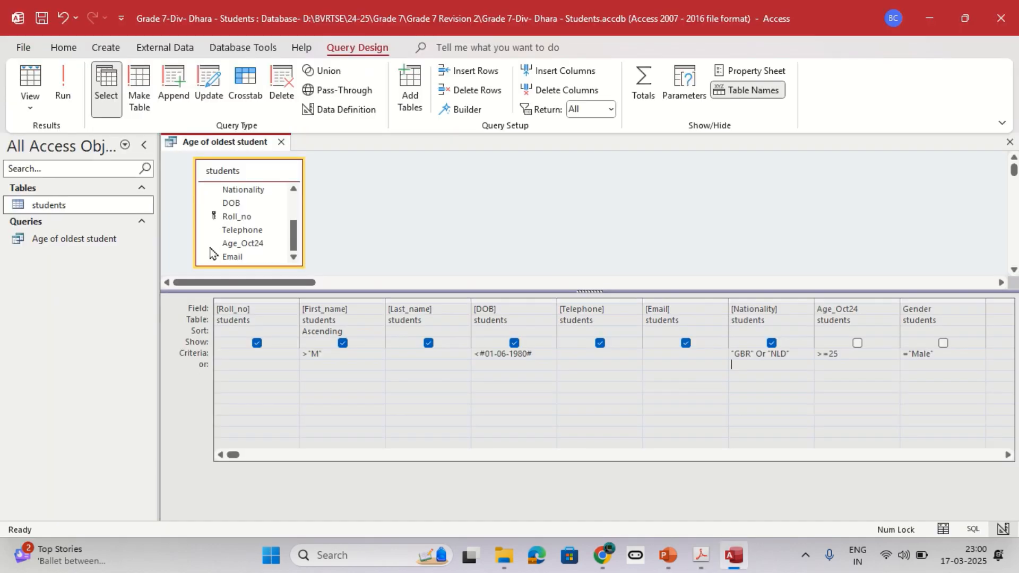
left_click(63, 92)
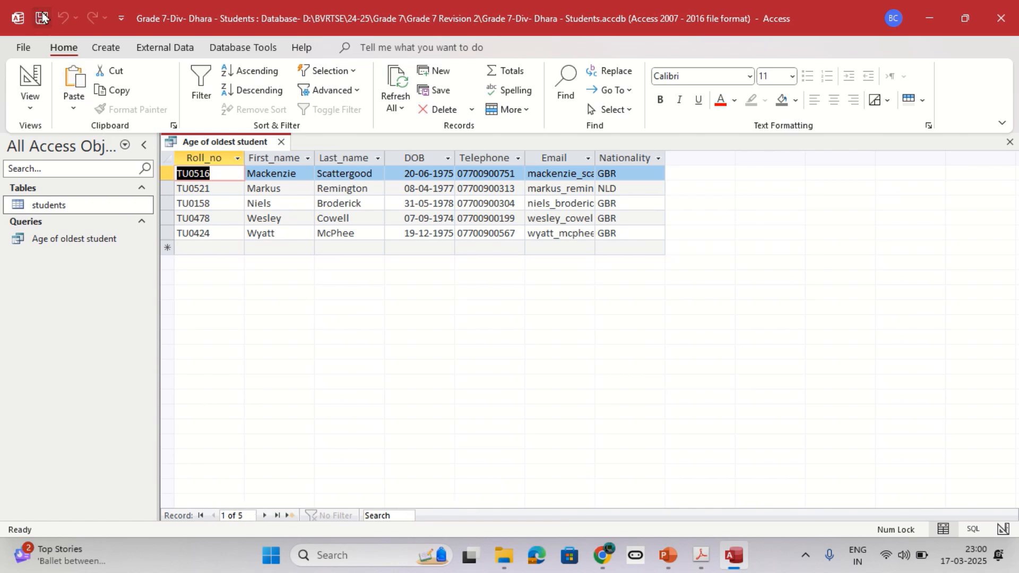
left_click(280, 141)
- Read task 4 in the worksheet about creating a form
key("alt+Tab")
scroll(455, 342, "down", 3)
scroll(455, 339, "down", 2)
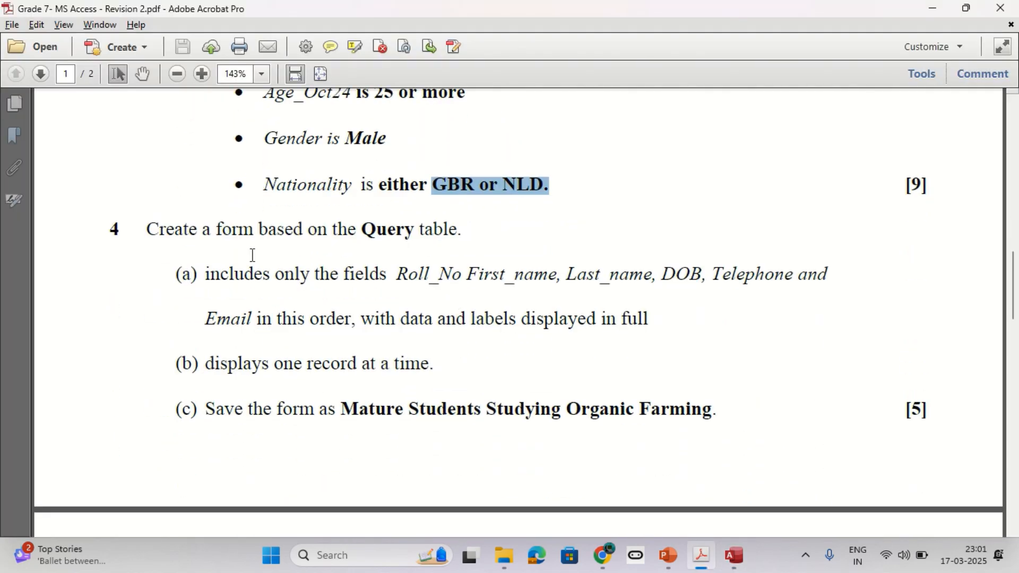
double_click(141, 228)
left_click_drag(564, 219, 485, 245)
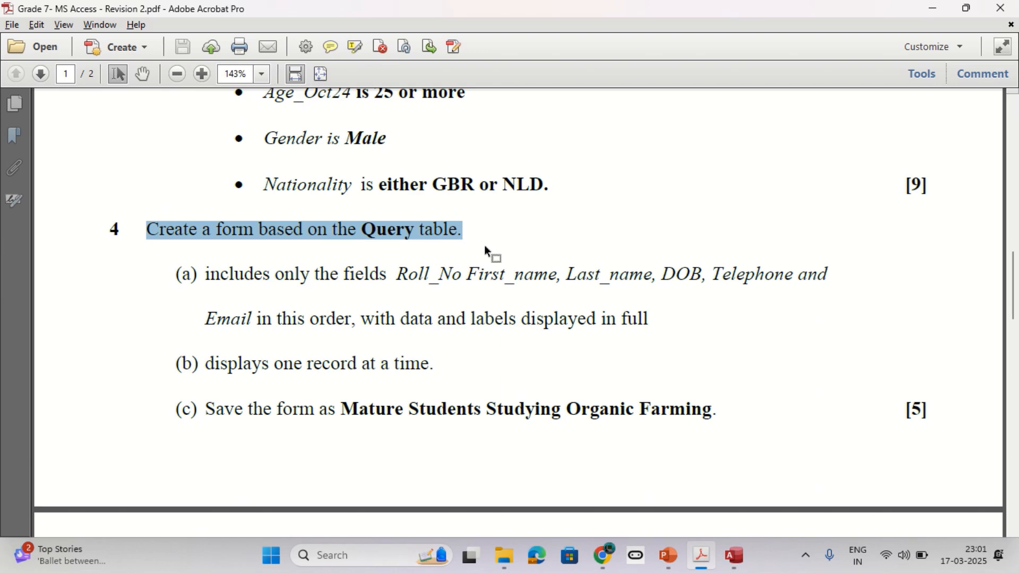
- Recheck which source the worksheet names for the form and start the Form Wizard
key("alt+Tab")
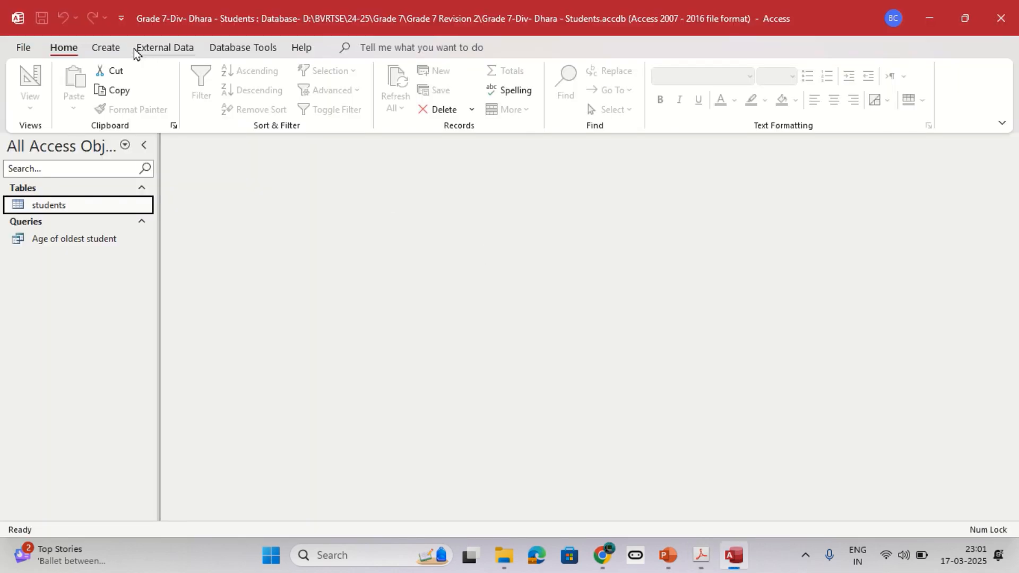
left_click(106, 47)
key("alt+Tab")
double_click(353, 231)
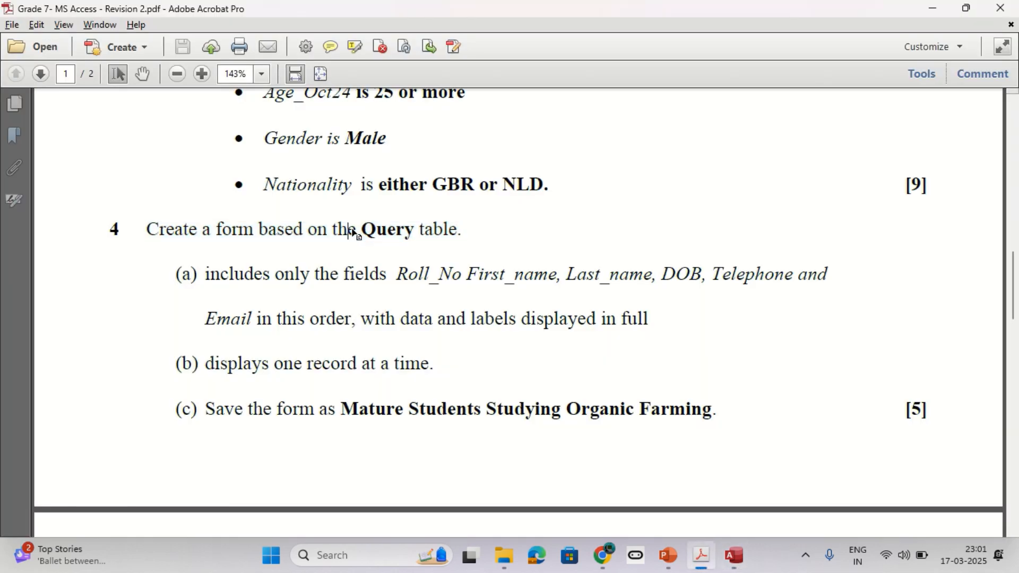
left_click_drag(356, 230, 466, 230)
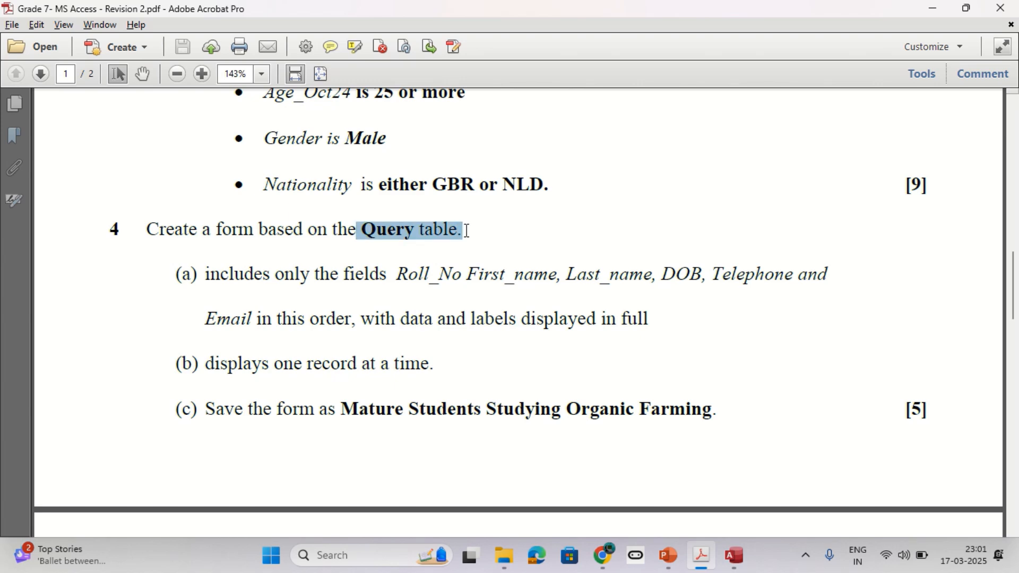
key("alt+Tab")
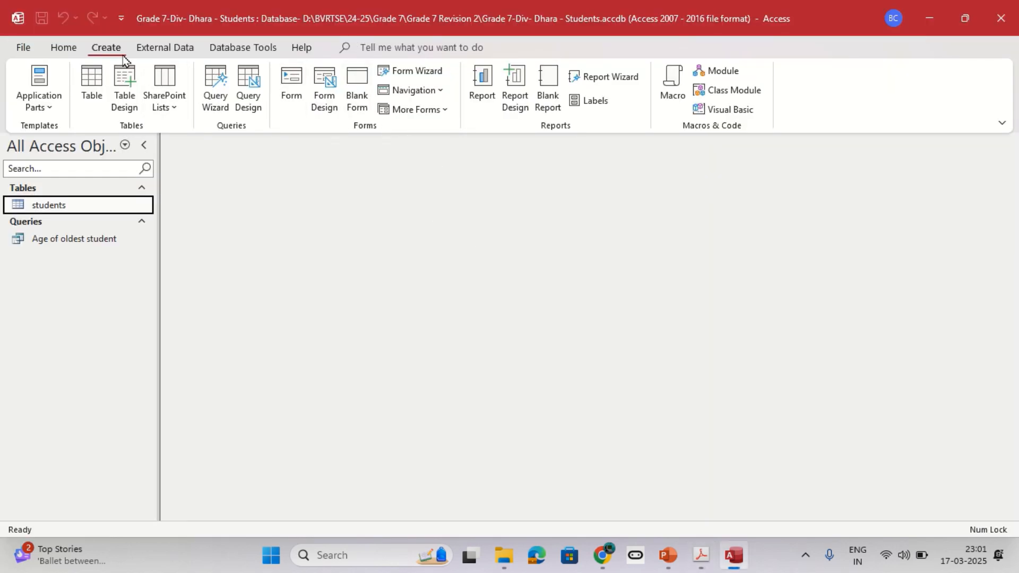
left_click(397, 72)
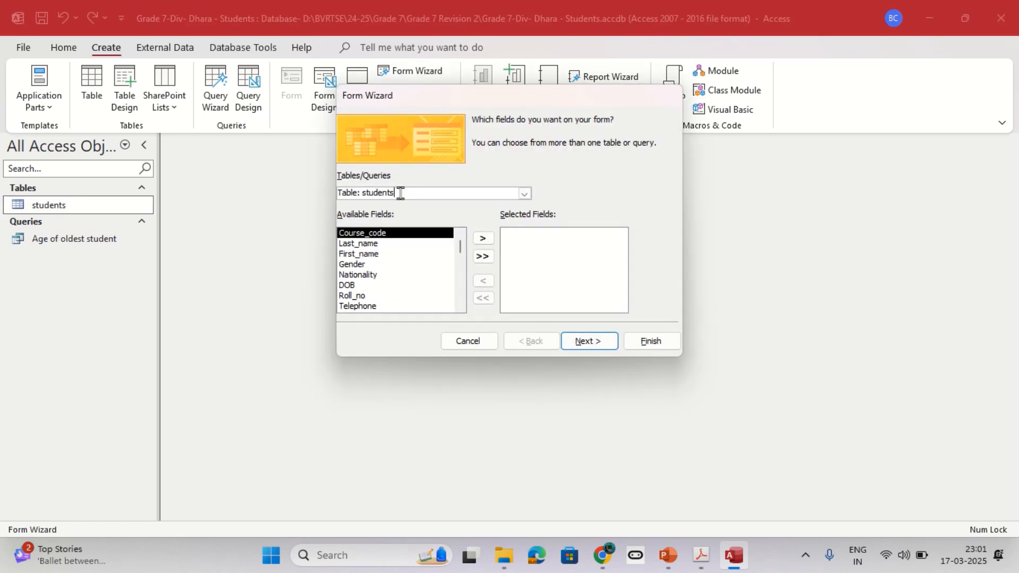
- Confirm the required source in the worksheet and base the form on Query: Age of oldest student
left_click_drag(400, 193, 309, 193)
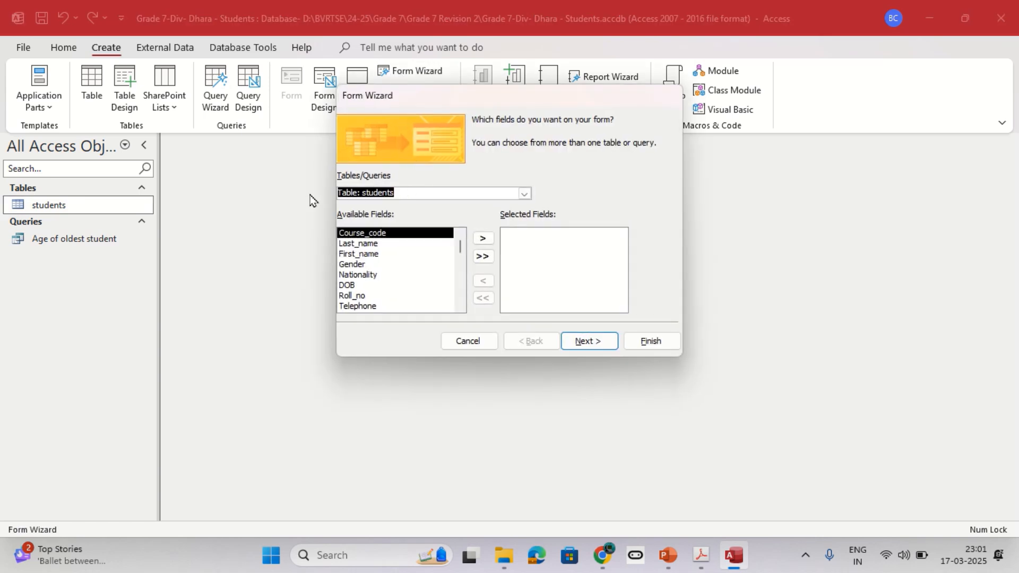
key("alt+Tab")
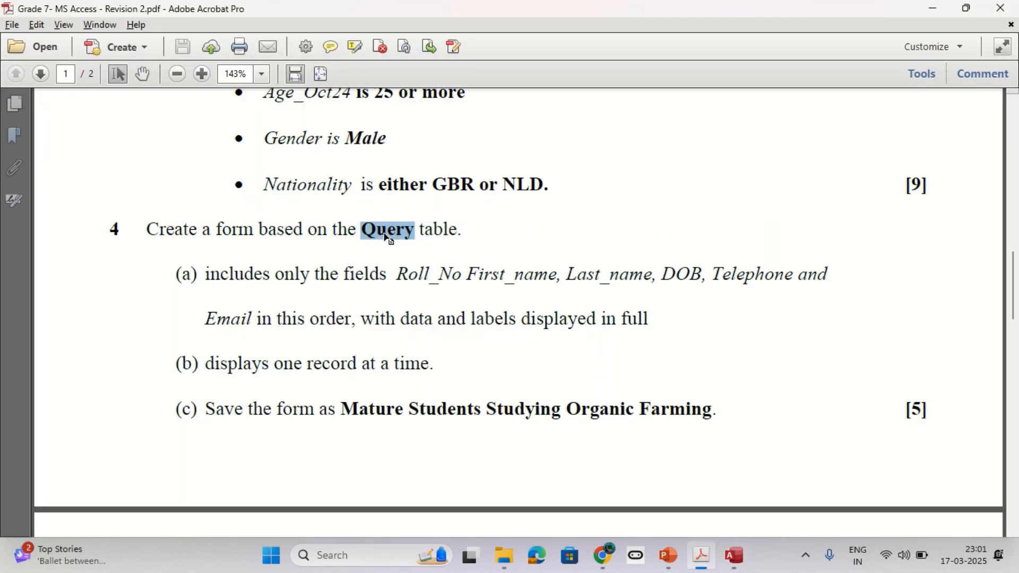
key("alt+Tab")
left_click(525, 193)
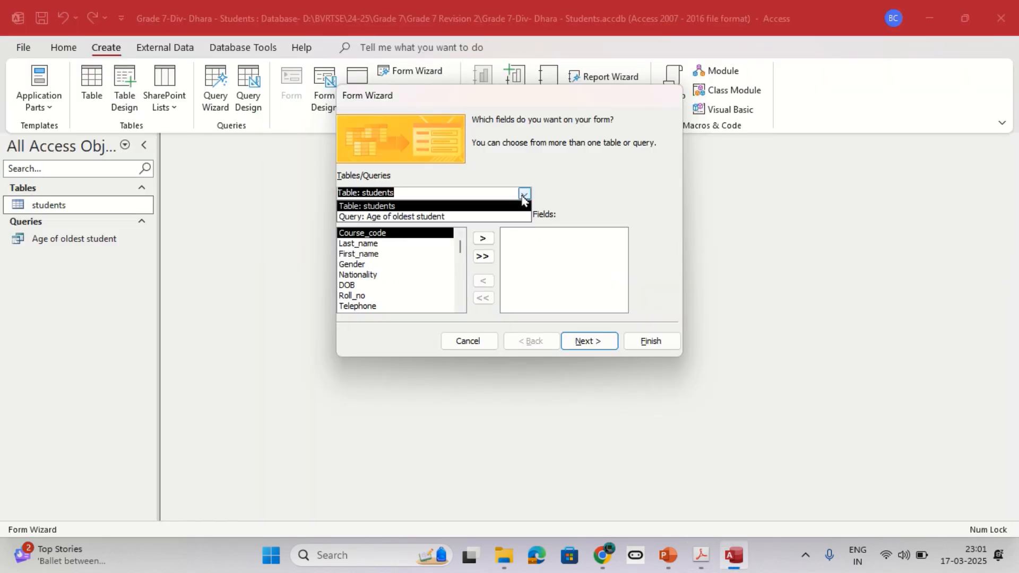
left_click(403, 218)
- Read the form's required fields in the worksheet and add all of the query's available fields to the form
key("alt+Tab")
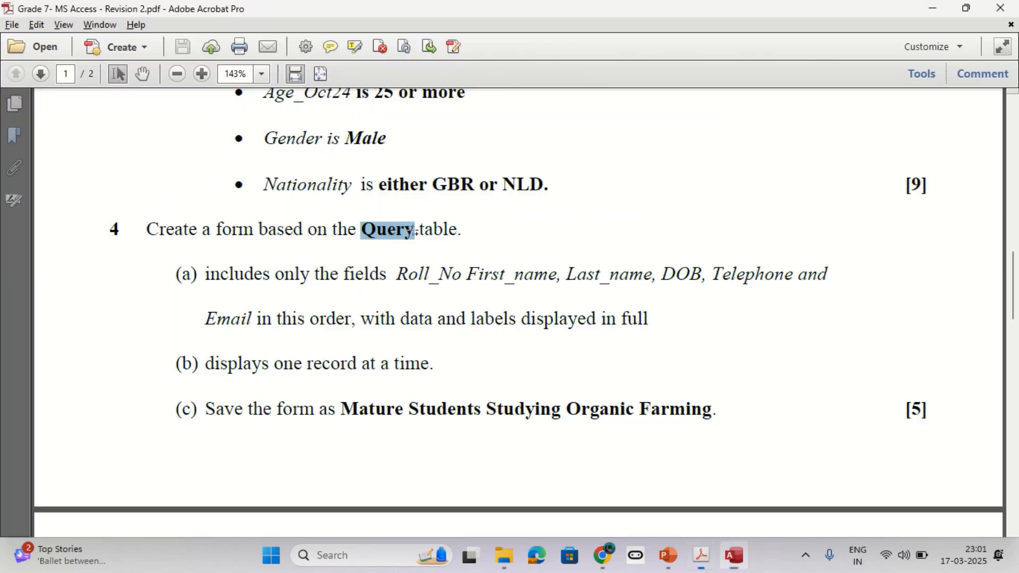
left_click_drag(206, 275, 254, 309)
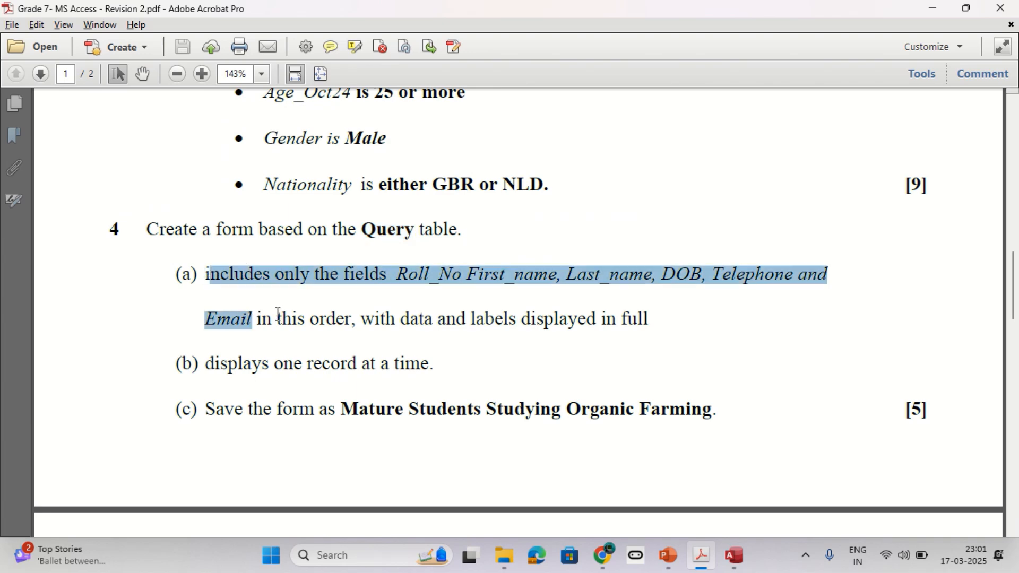
key("alt+Tab")
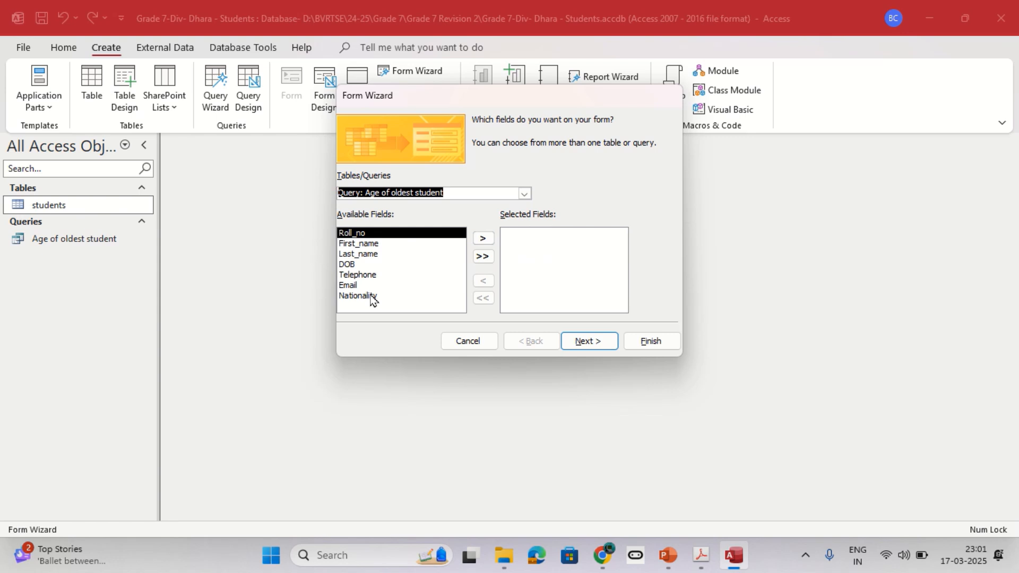
left_click(483, 259)
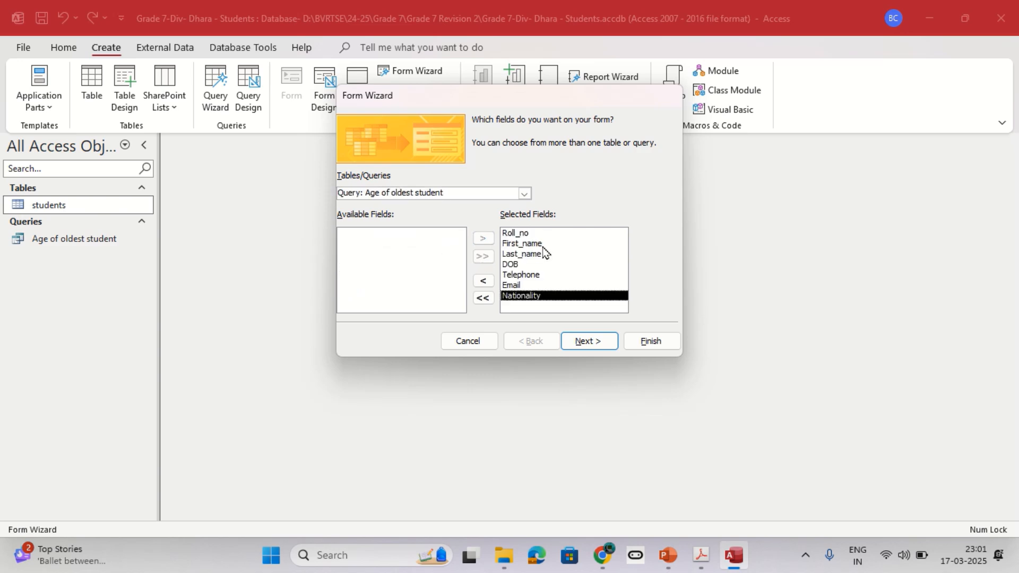
- Recheck the worksheet's form fields and remove Nationality from the selected fields
key("alt+Tab")
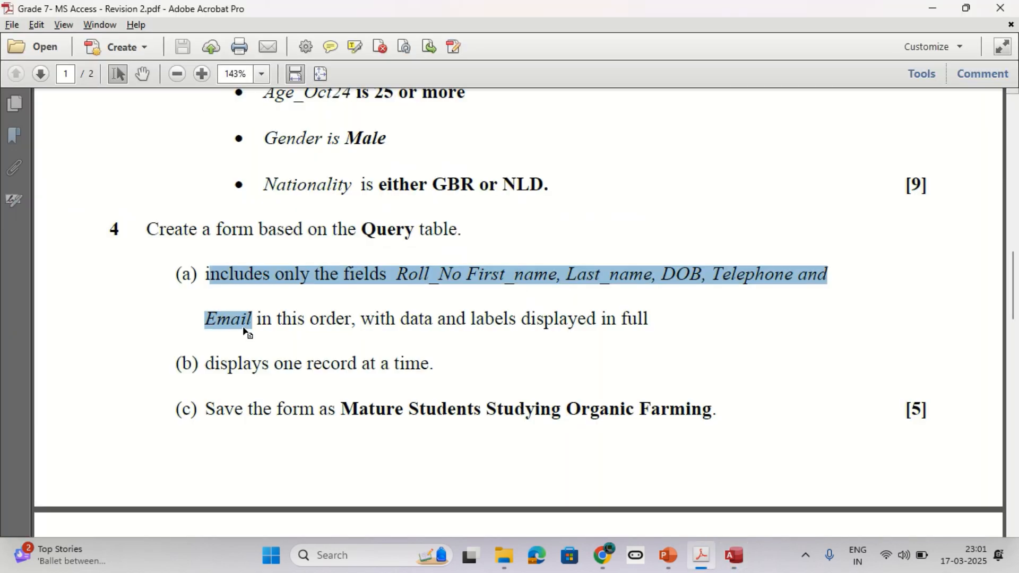
key("alt+Tab")
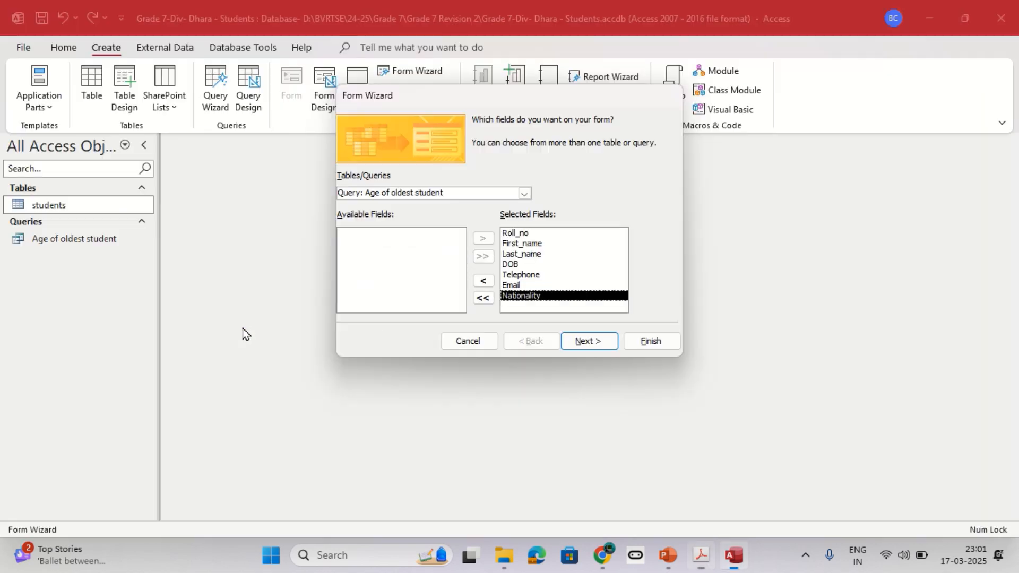
left_click(483, 281)
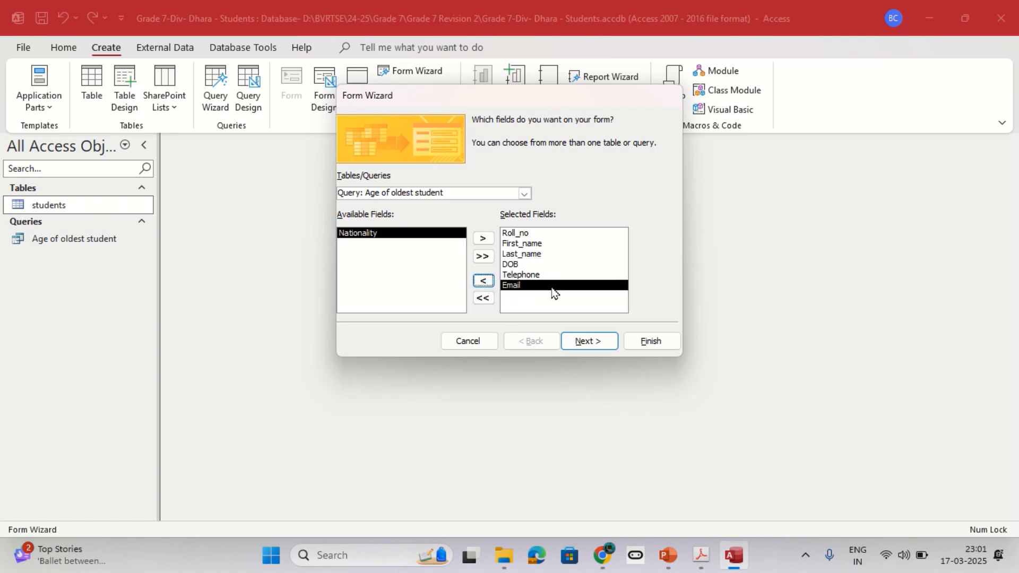
- Accept the selected fields, check the worksheet's record display requirement, and keep the Columnar layout for the form
left_click(589, 344)
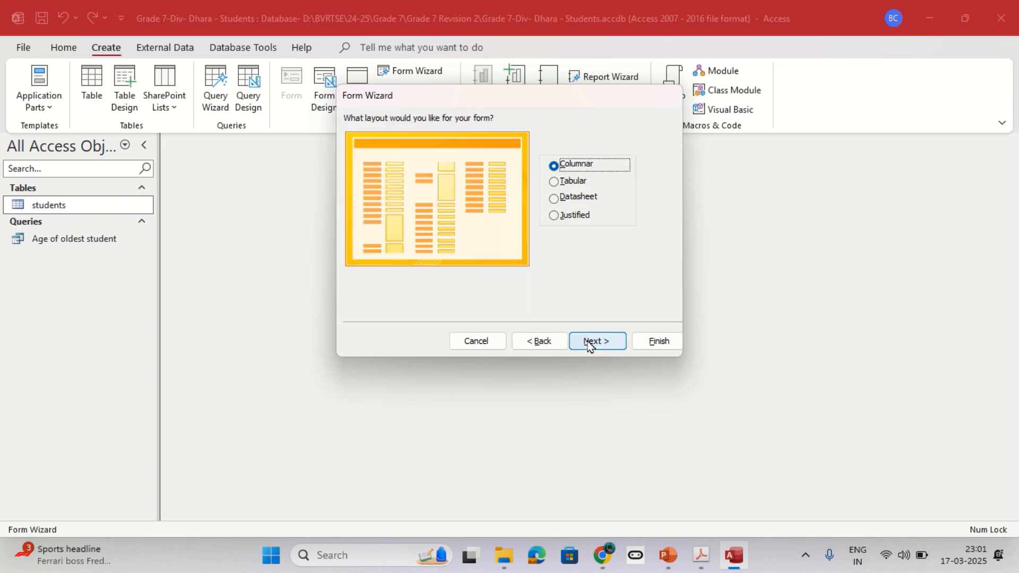
key("alt+Tab")
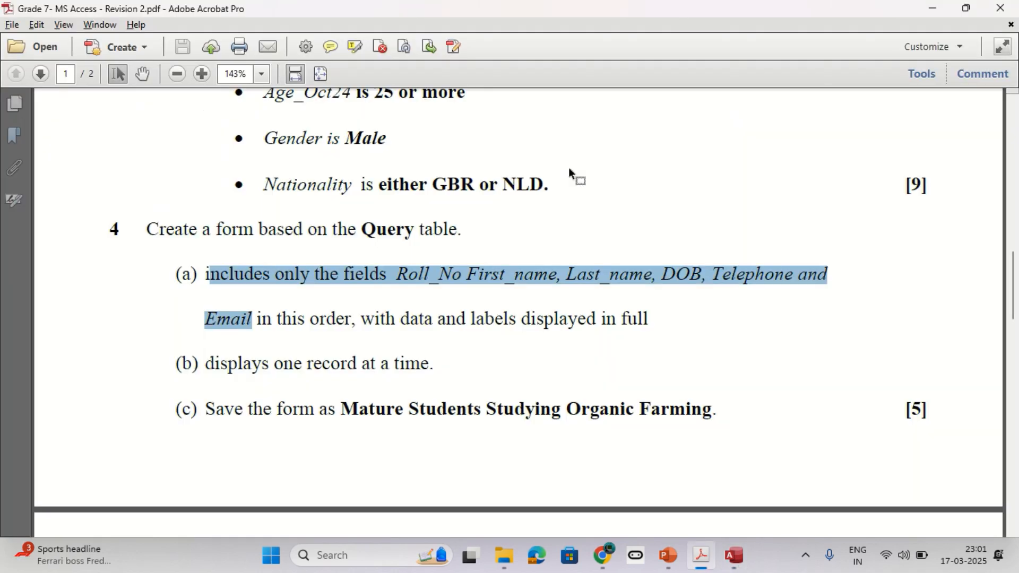
left_click_drag(439, 364, 222, 365)
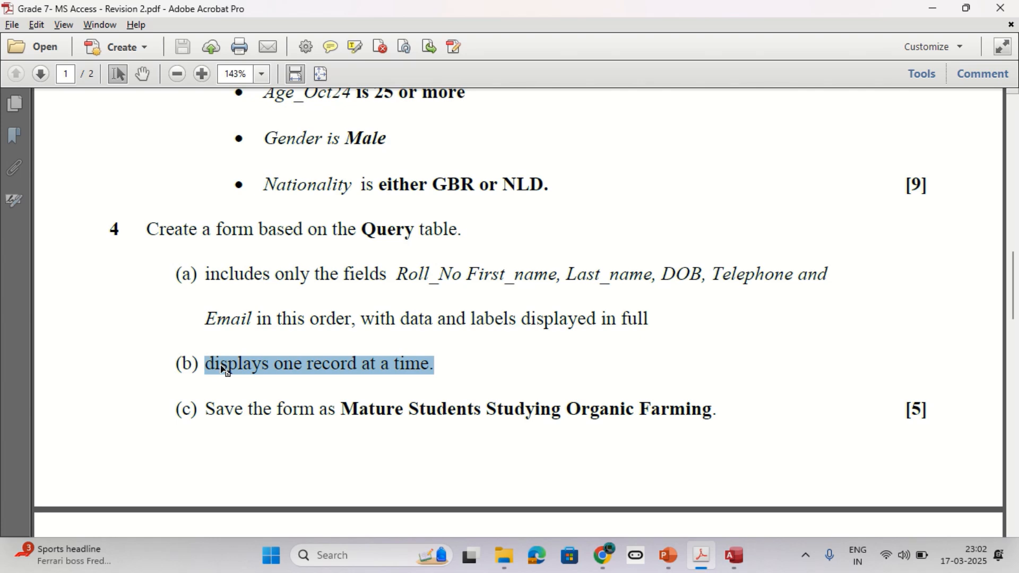
key("alt+Tab")
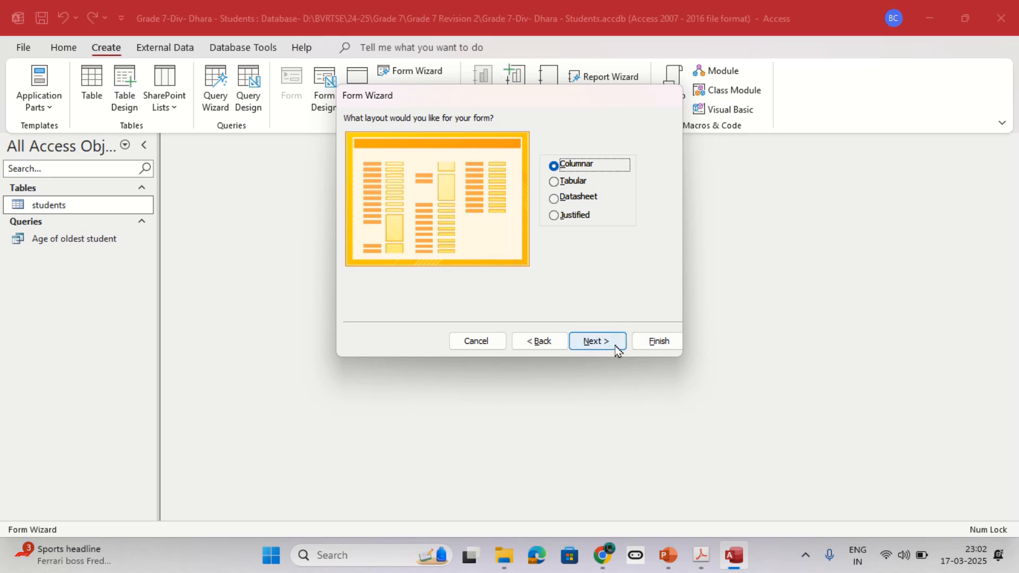
left_click(596, 341)
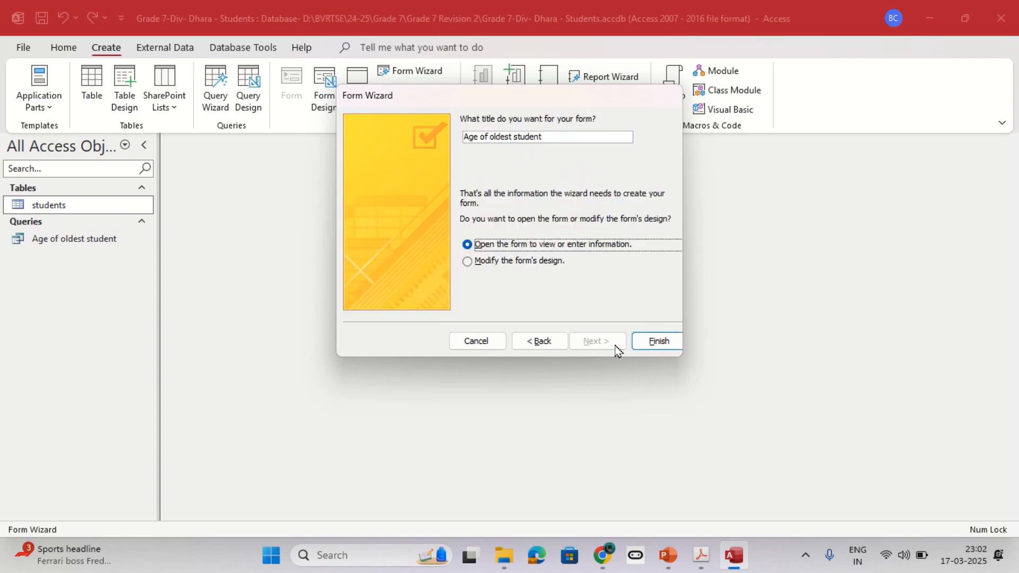
- Copy the required form name from the worksheet and set the form title to "Mature Students Studying Organic Farming"
key("alt+Tab")
scroll(437, 381, "down", 1)
left_click_drag(340, 374, 711, 374)
key("ctrl+c")
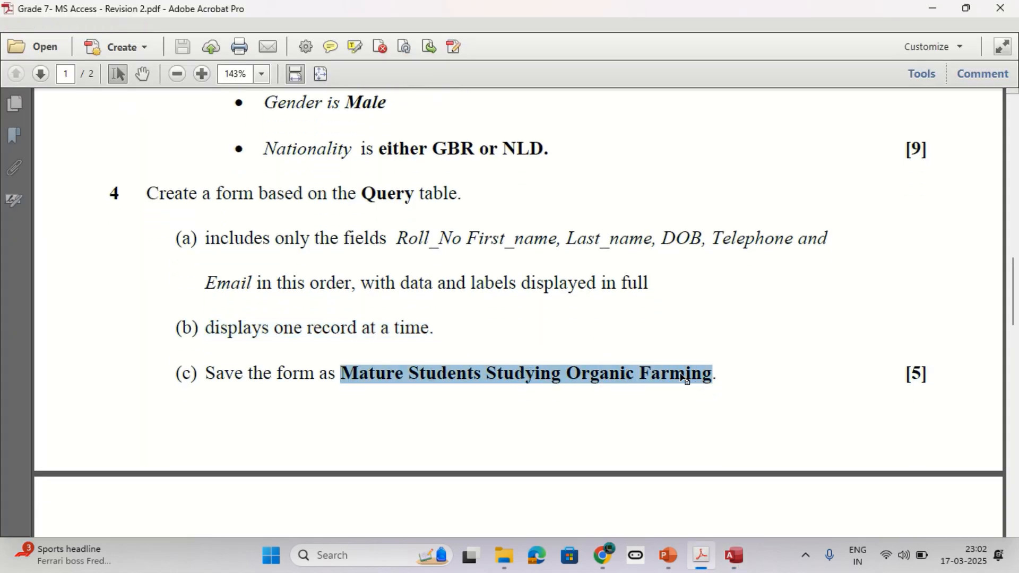
key("alt+Tab")
left_click_drag(548, 135, 425, 138)
key("ctrl+v")
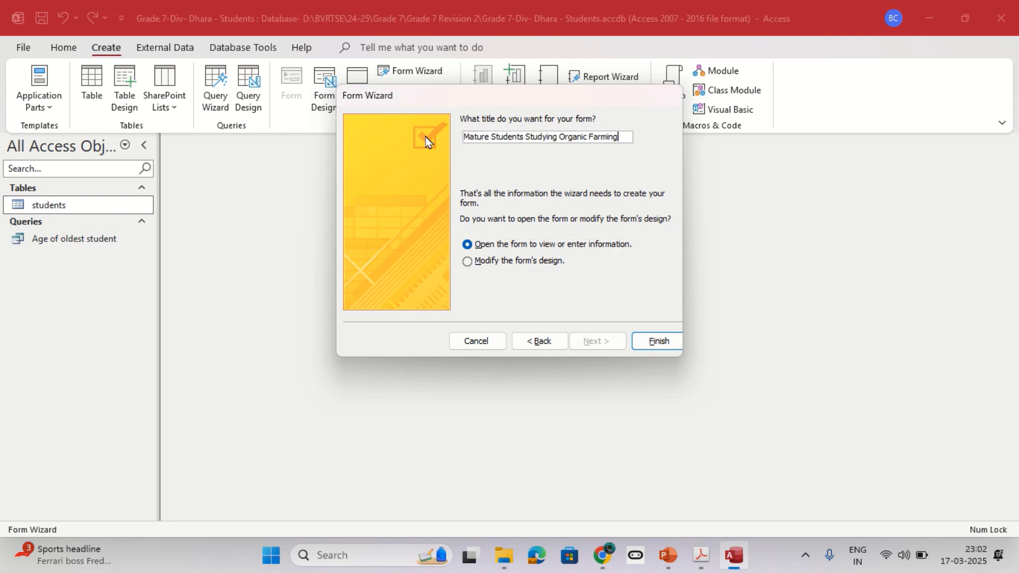
- Choose to modify the form's design and finish the wizard
left_click(502, 265)
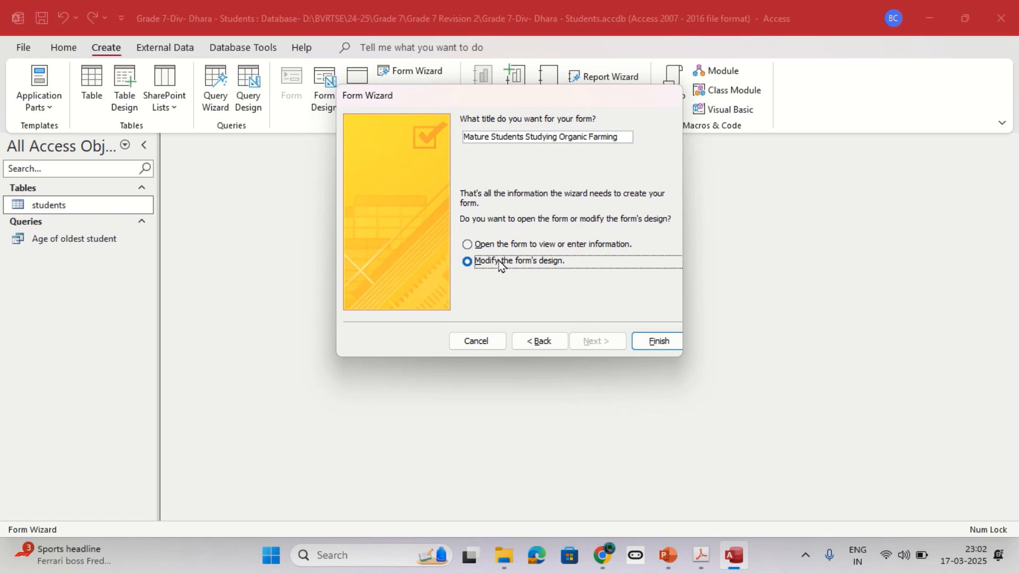
left_click(659, 341)
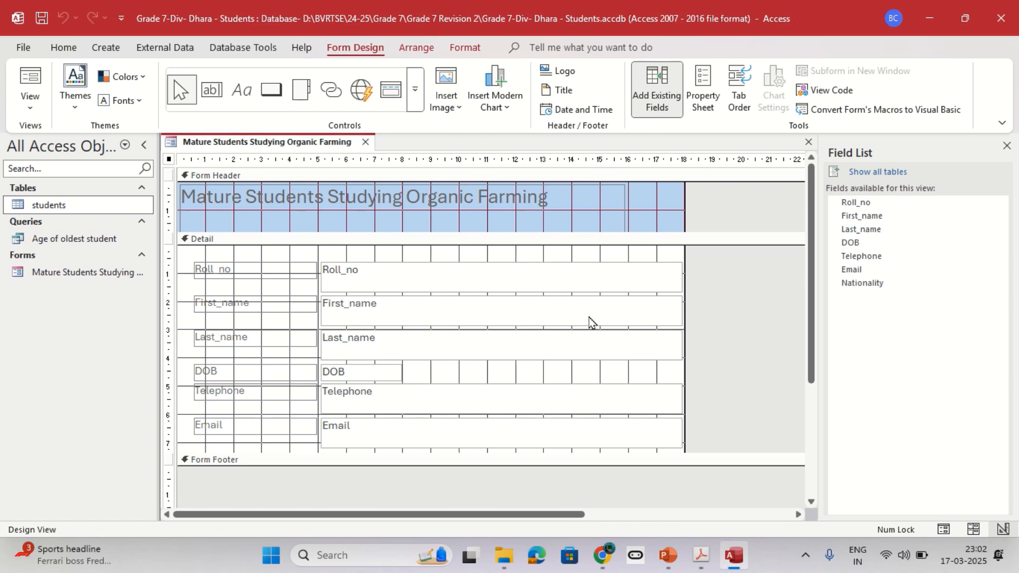
left_click(33, 103)
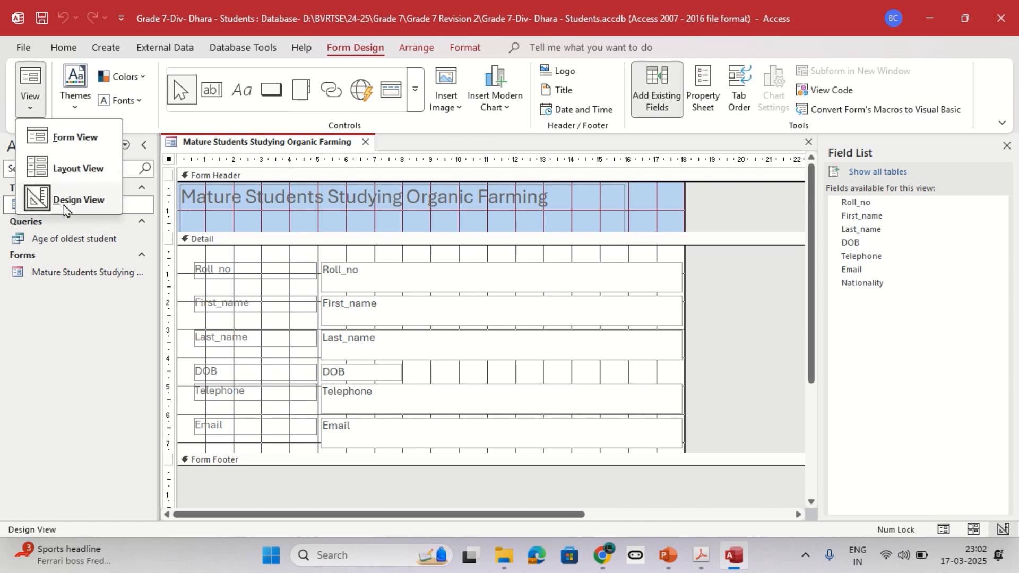
left_click(248, 200)
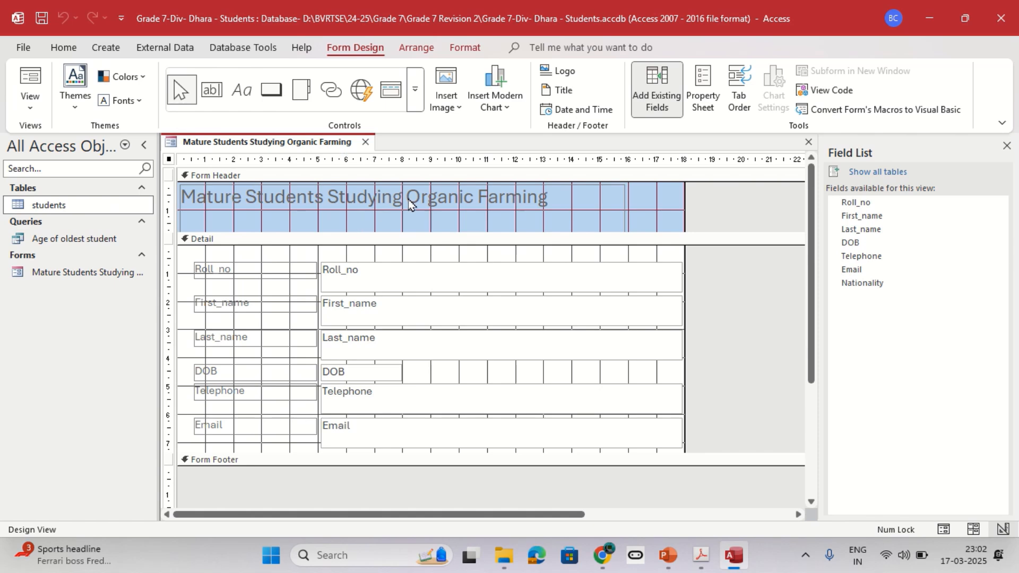
- Check the worksheet's customization instructions and set the title label's background color to the green theme color Accent 6
key("alt+Tab")
scroll(414, 340, "down", 5)
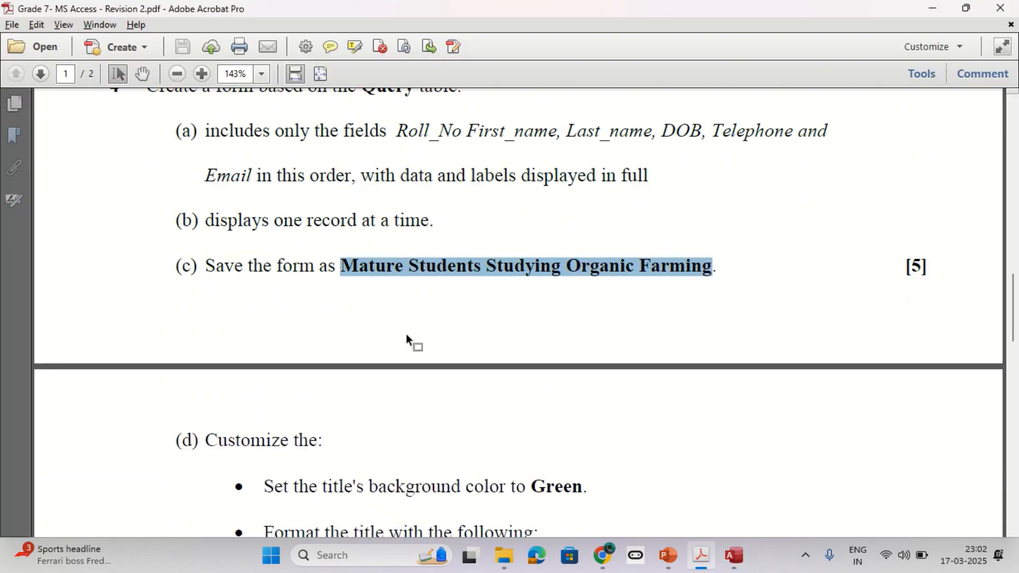
double_click(395, 259)
key("alt+Tab")
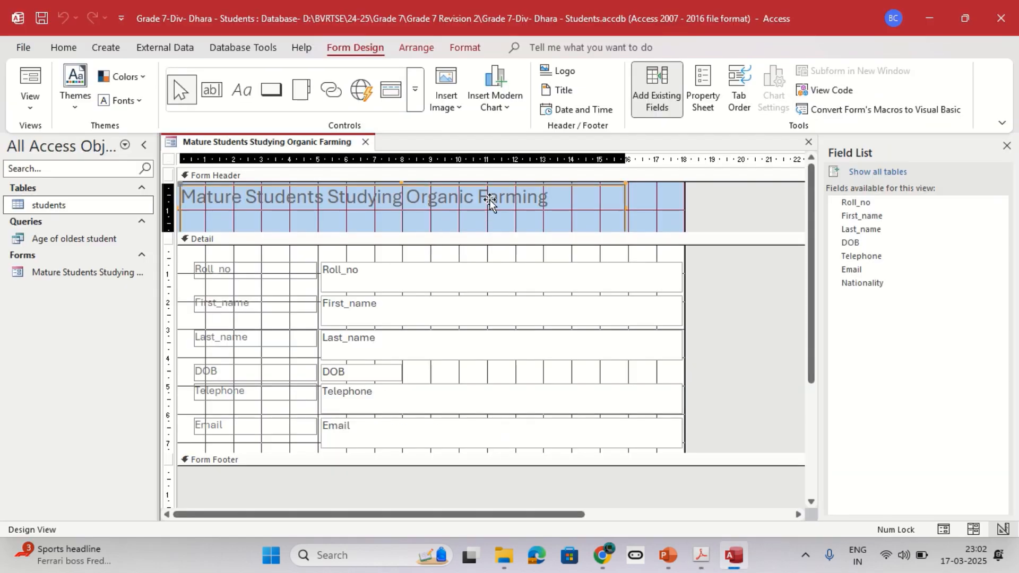
left_click(561, 193)
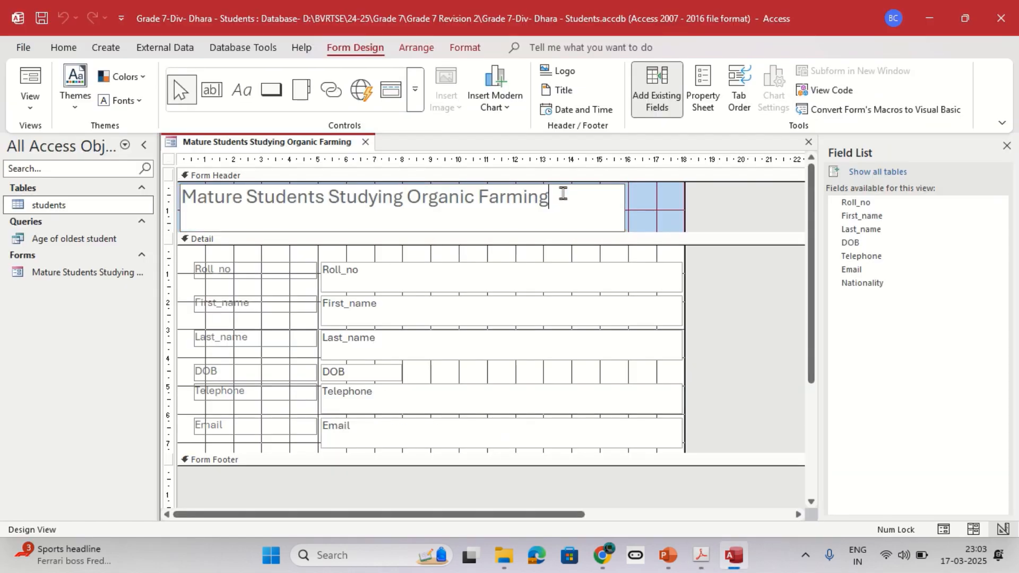
left_click(648, 209)
double_click(648, 208)
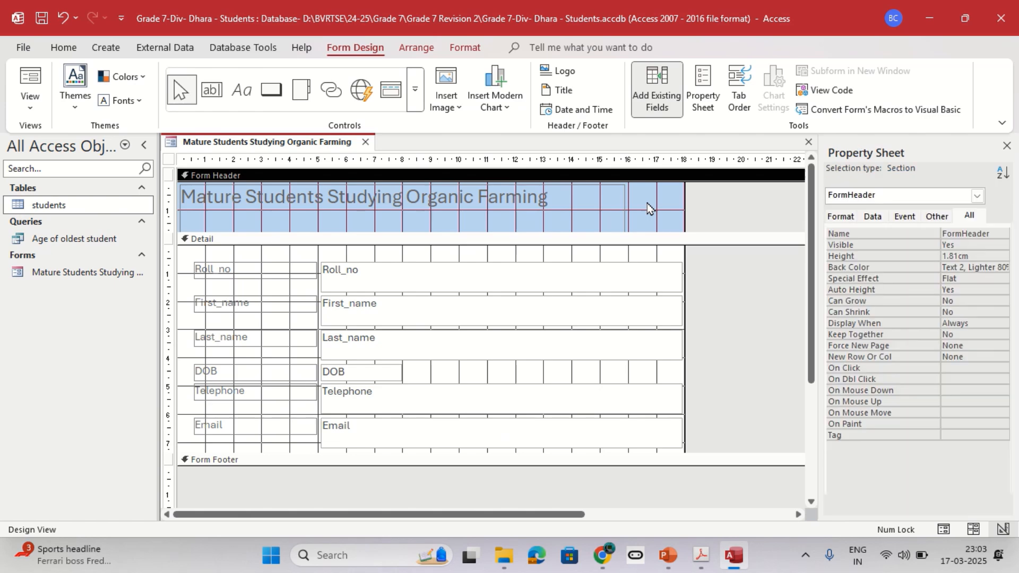
left_click(589, 207)
left_click(565, 199)
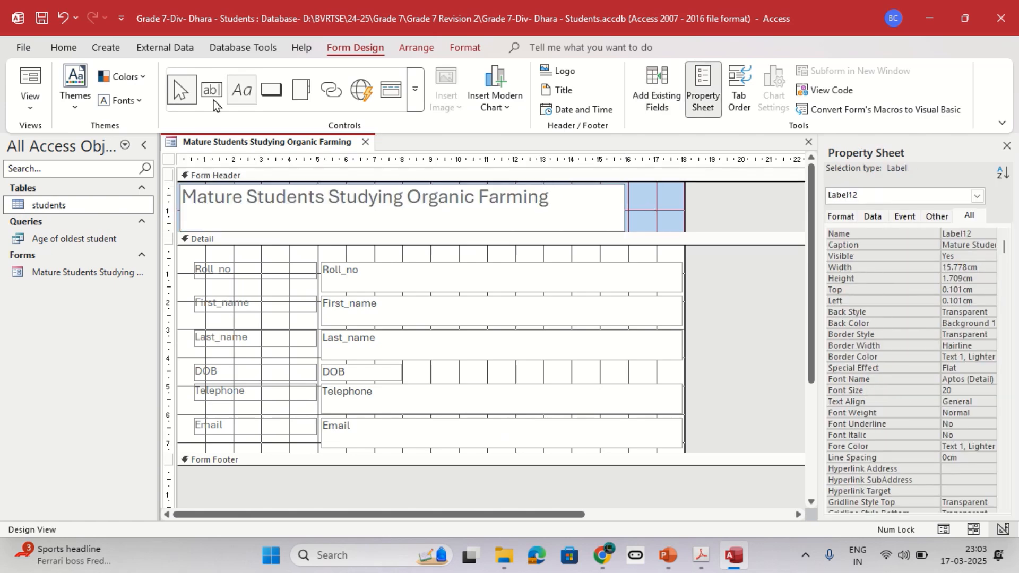
left_click(464, 47)
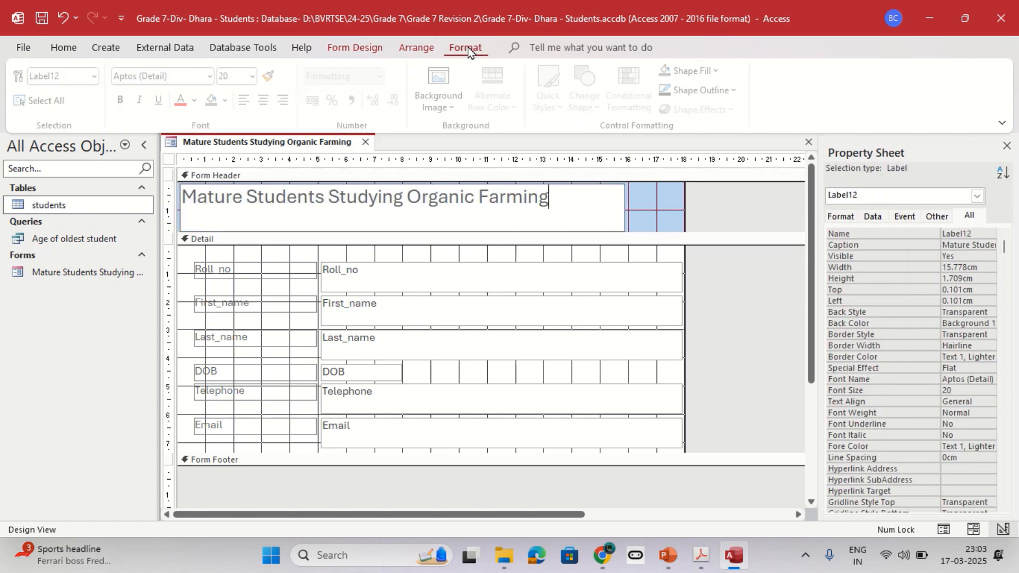
left_click(230, 101)
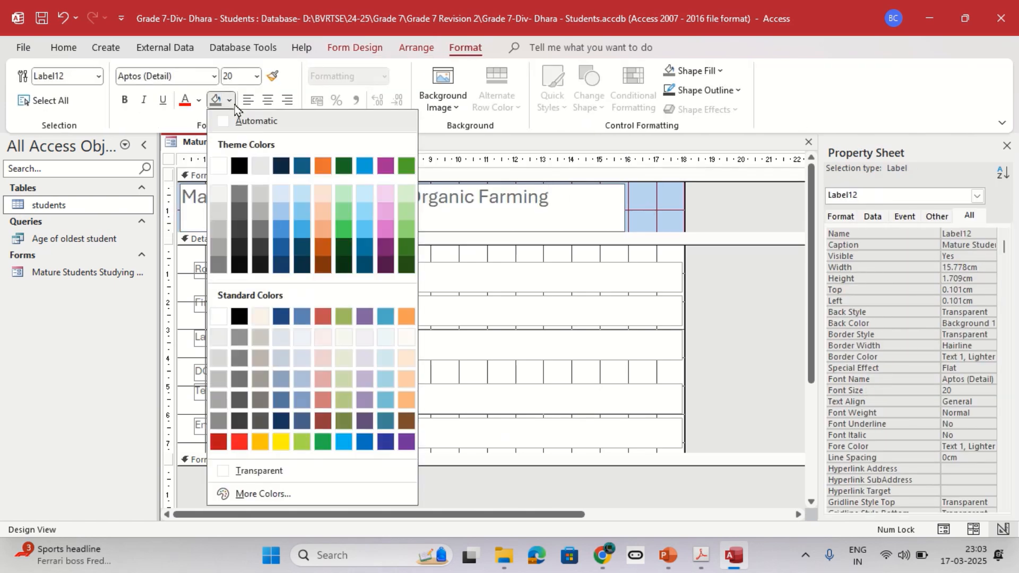
left_click(406, 166)
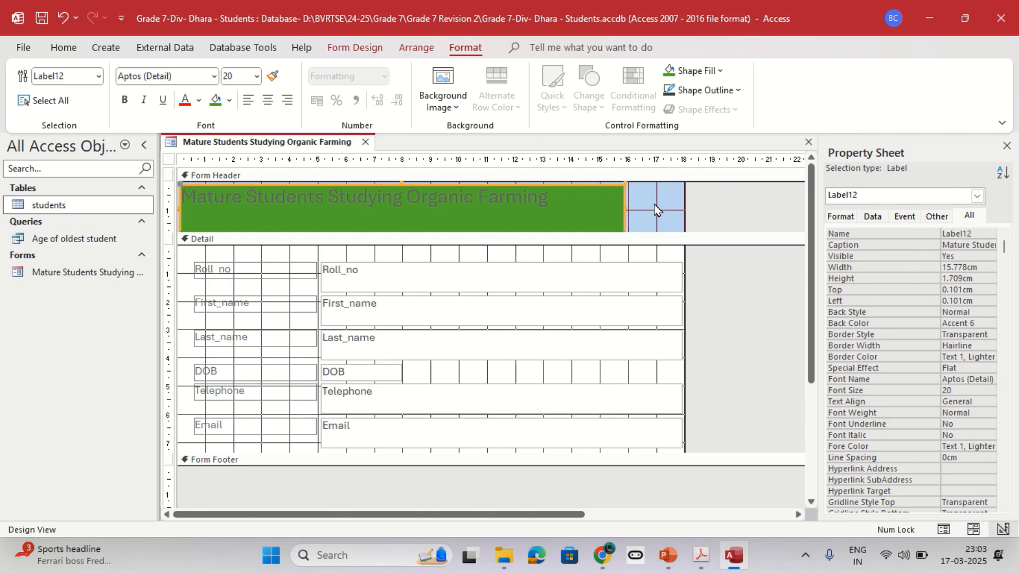
- Check the title's required font and size in the worksheet and set the title's font to Bookman Old Style
key("alt+Tab")
double_click(414, 338)
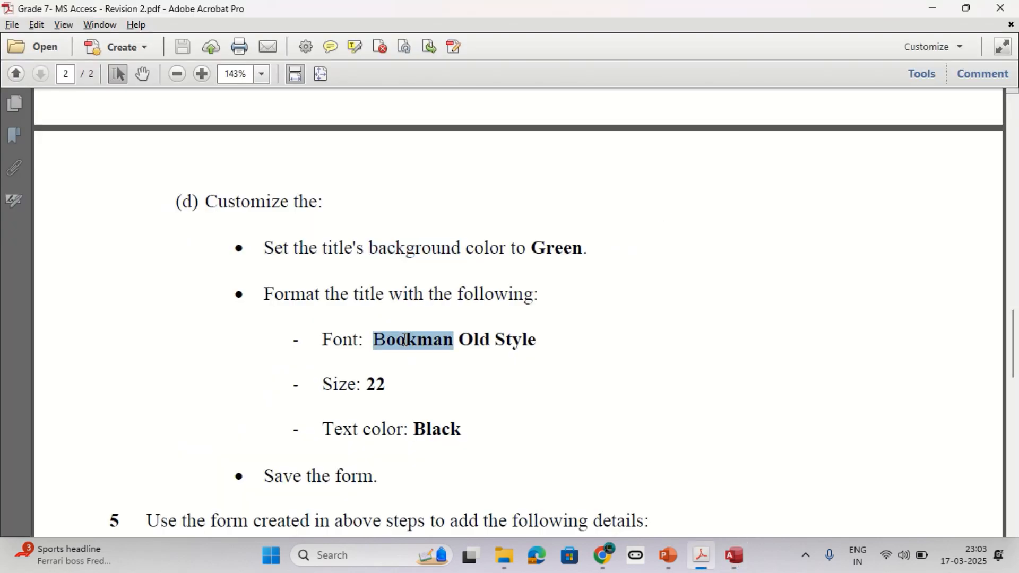
left_click(374, 384)
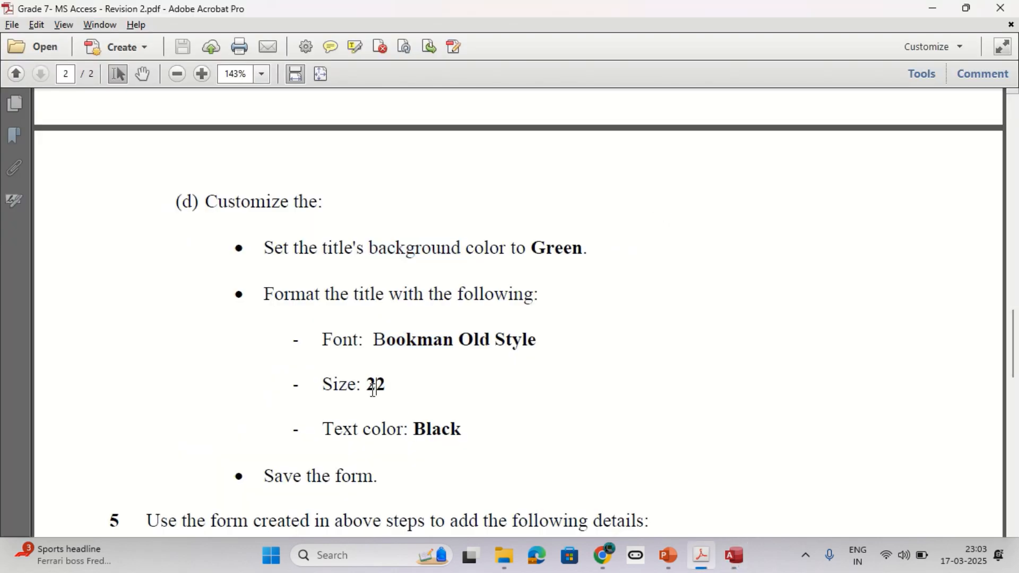
key("alt+Tab")
left_click(463, 215)
left_click_drag(558, 199, 183, 197)
left_click(155, 75)
type("Bookman Old Style")
key("Return")
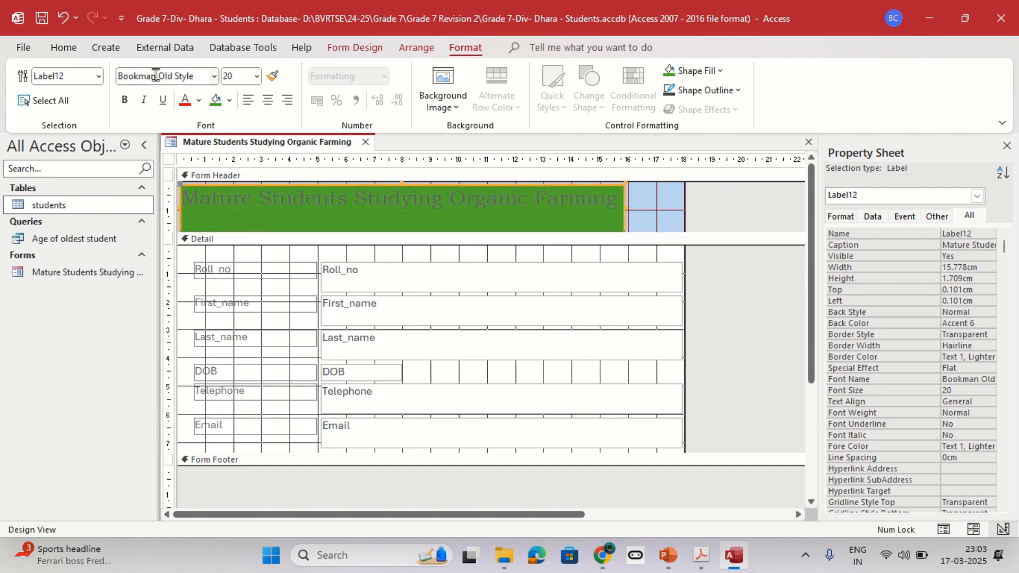
- Set the title's font size to 22 and its text color to black
left_click(241, 75)
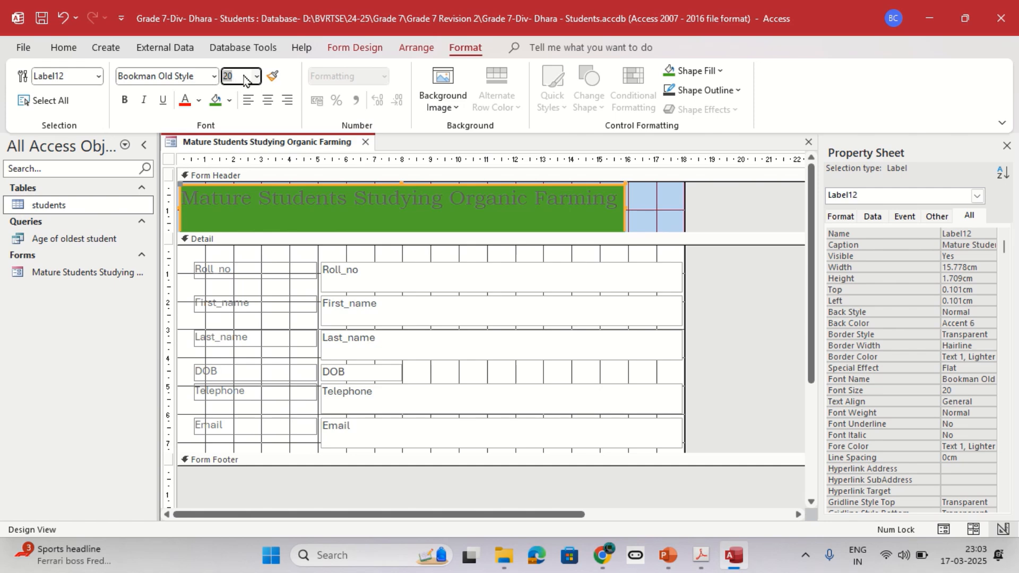
type("22")
key("Return")
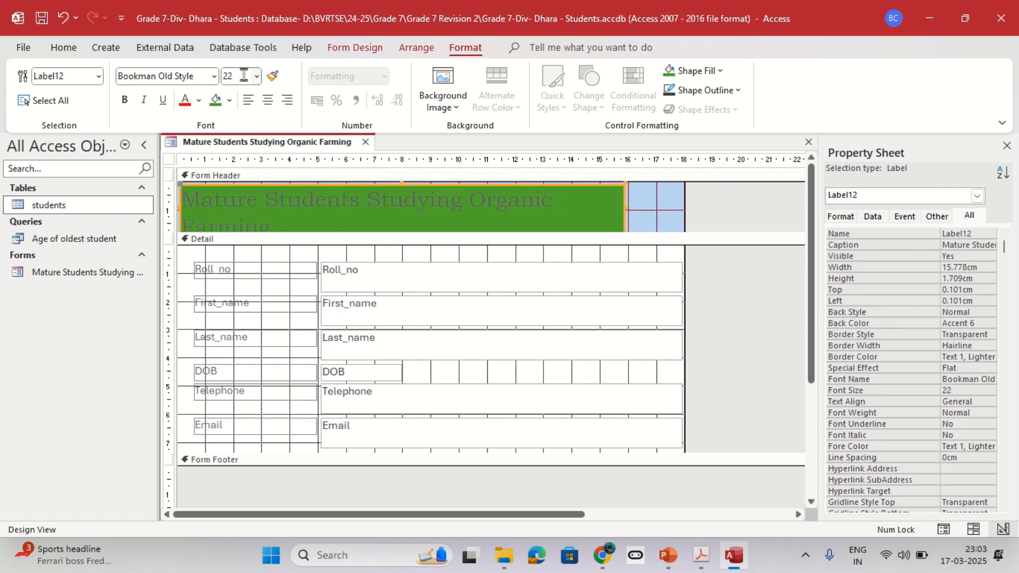
left_click(198, 100)
left_click(201, 127)
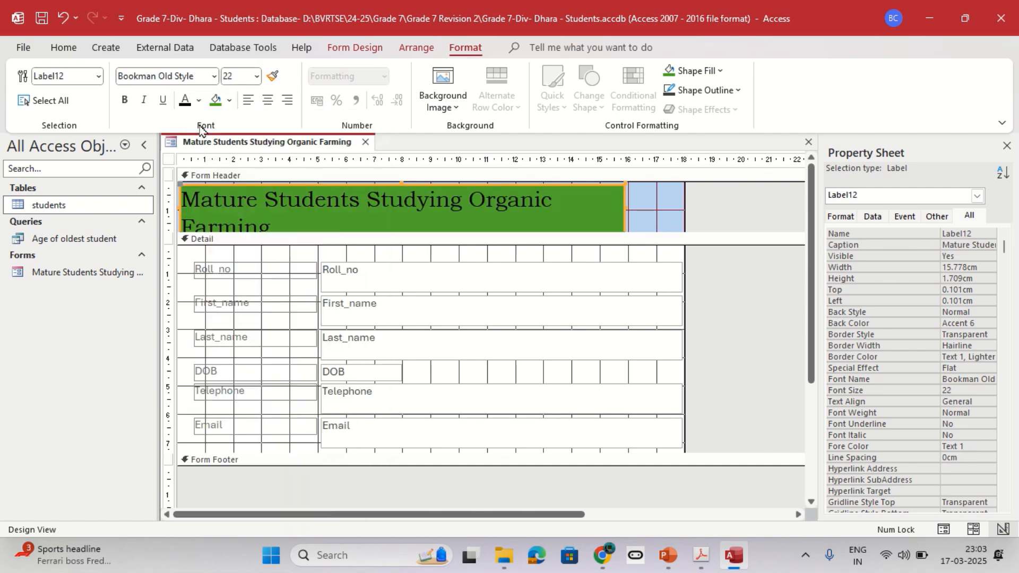
- Increase the Form Header section's height to about 2.8 cm
left_click(397, 178)
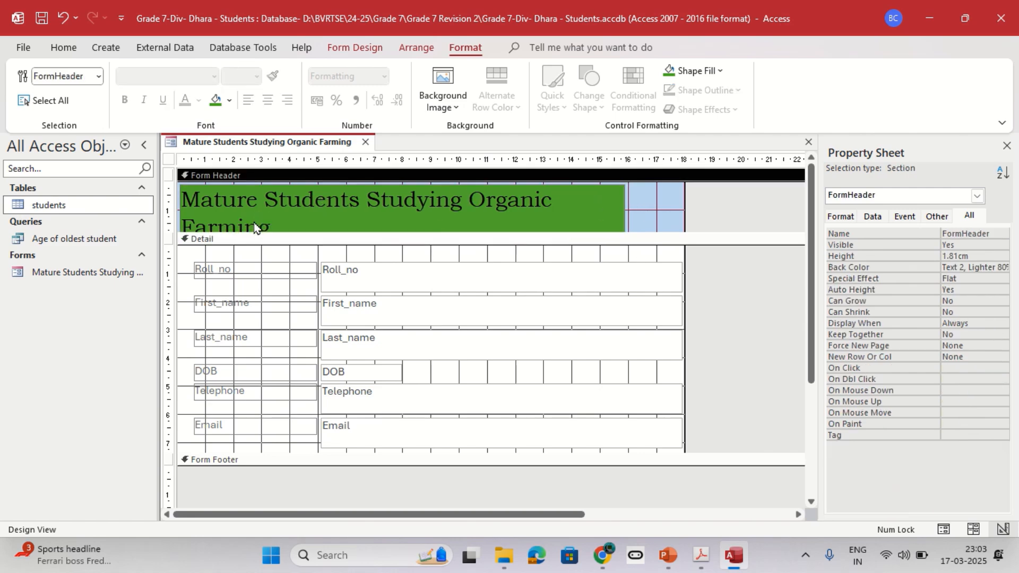
left_click(372, 230)
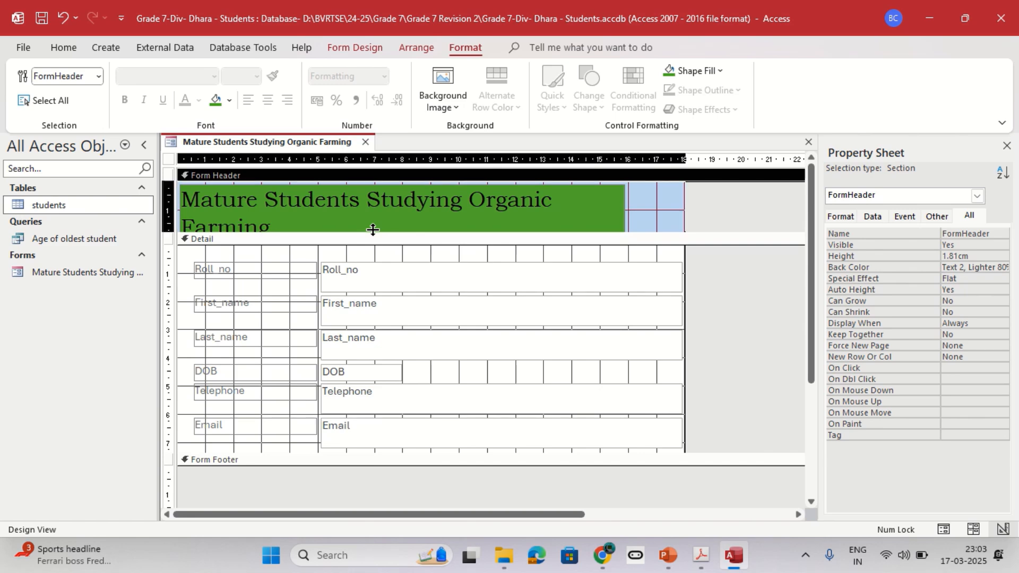
left_click_drag(373, 229, 371, 257)
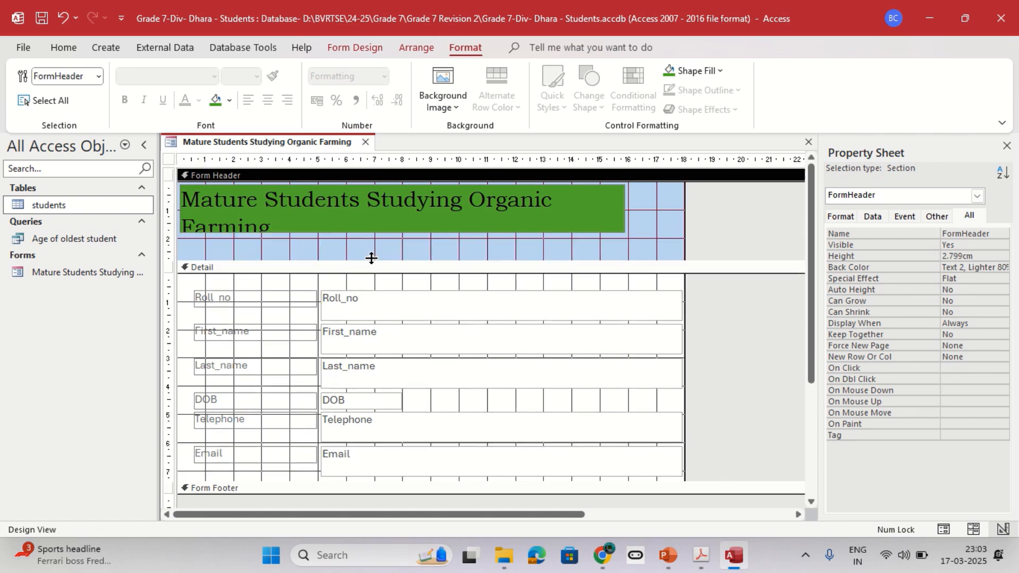
- Increase the title label's height to about 2.2 cm and center its text
left_click(343, 213)
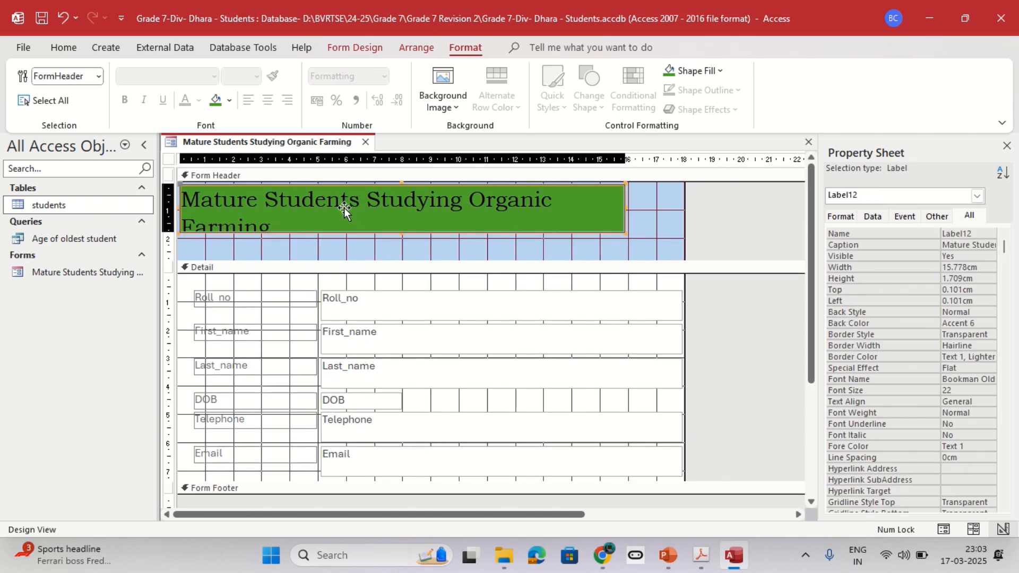
left_click(402, 232)
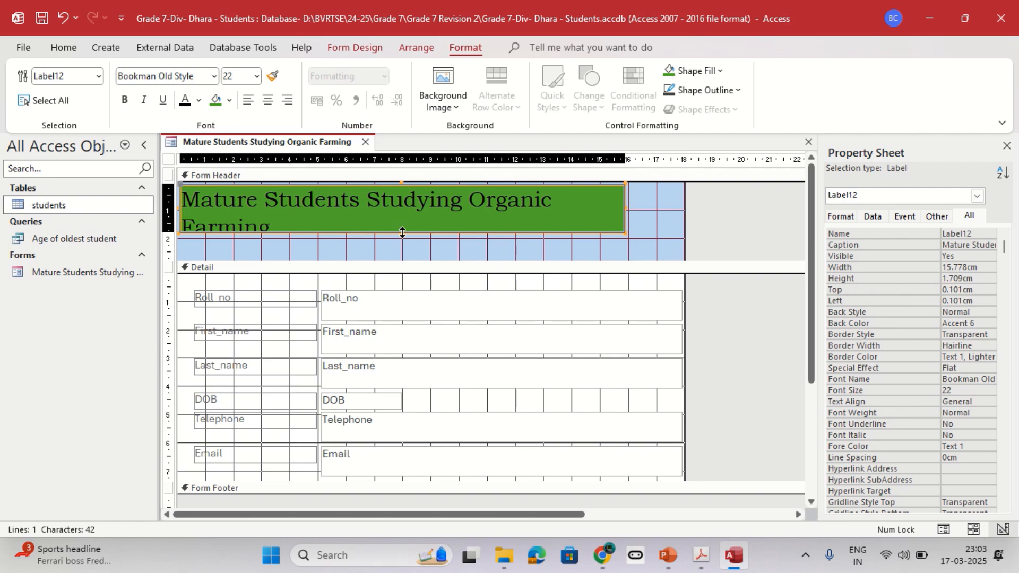
left_click_drag(402, 232, 403, 246)
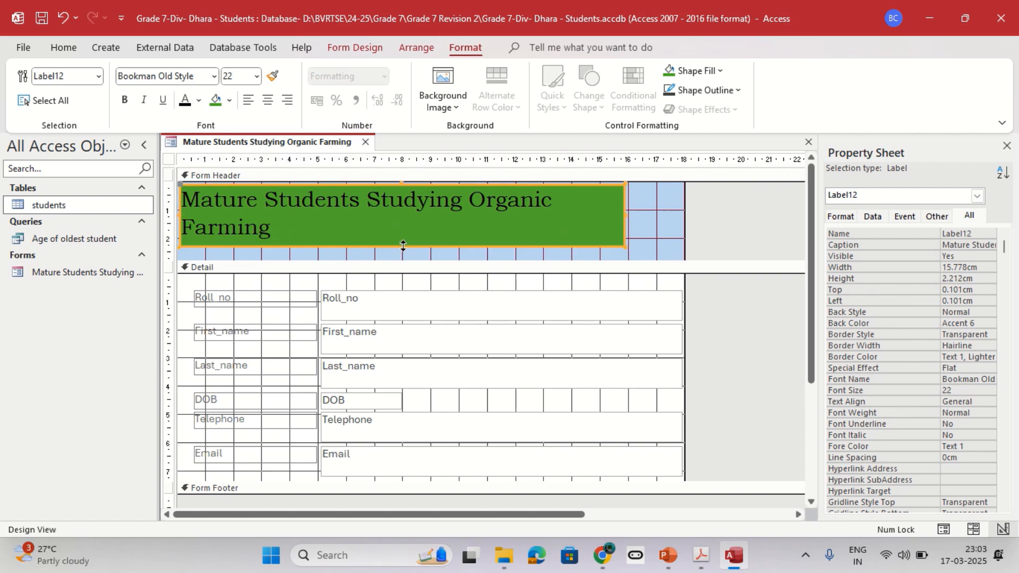
left_click(267, 101)
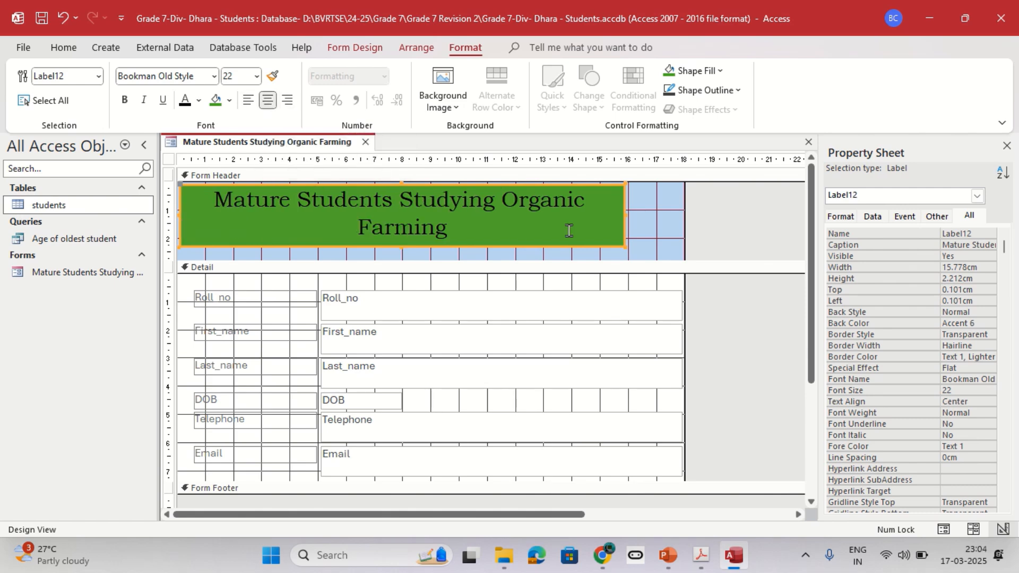
- Resize the title label to about 17.6 by 1.2 cm and place it about 0.9 cm below the header's top edge
left_click(650, 224)
left_click(499, 215)
left_click_drag(626, 215, 677, 212)
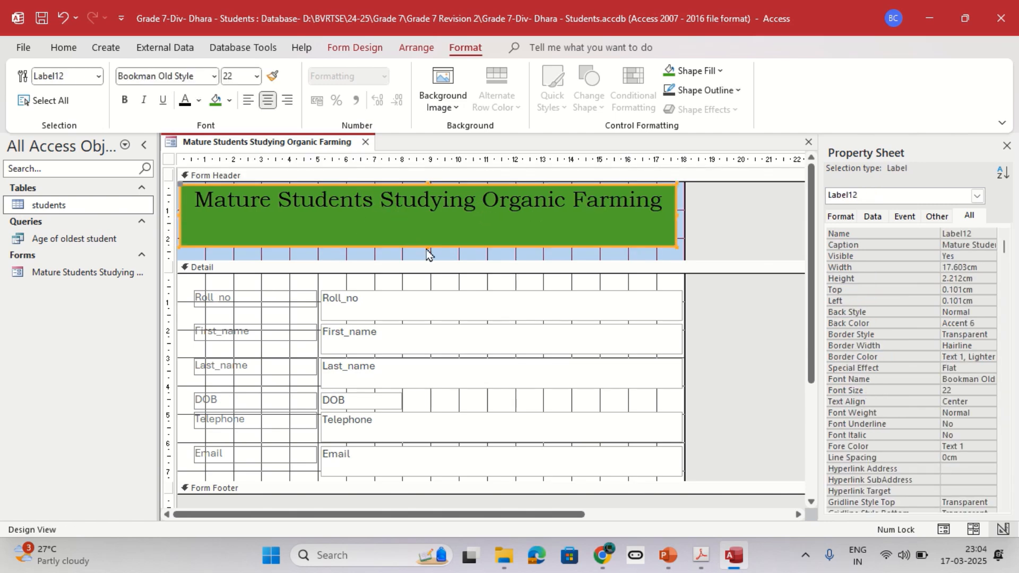
mouse_move(429, 246)
left_mouse_down()
mouse_move(446, 217)
mouse_move(444, 242)
left_mouse_up()
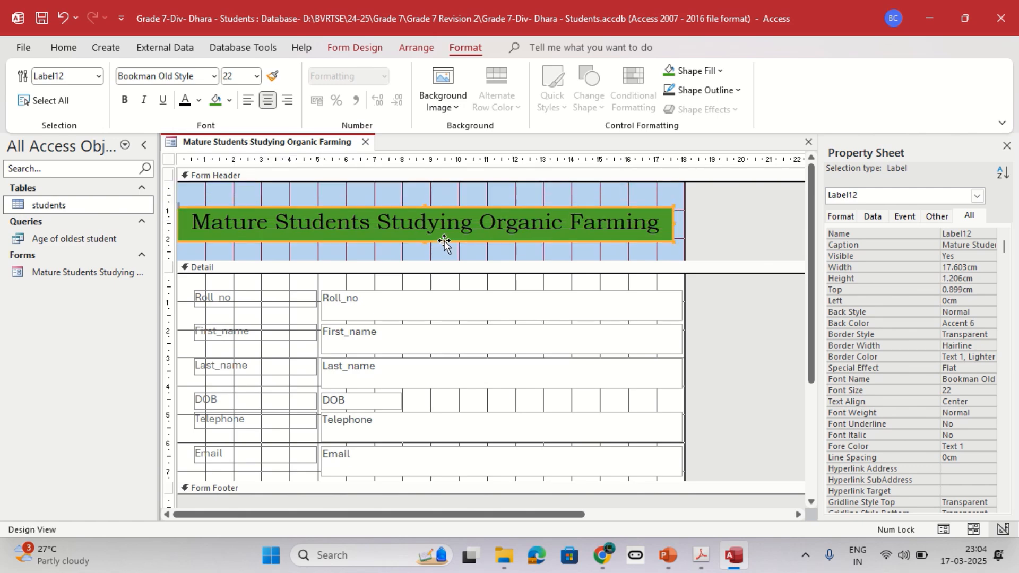
left_click(424, 200)
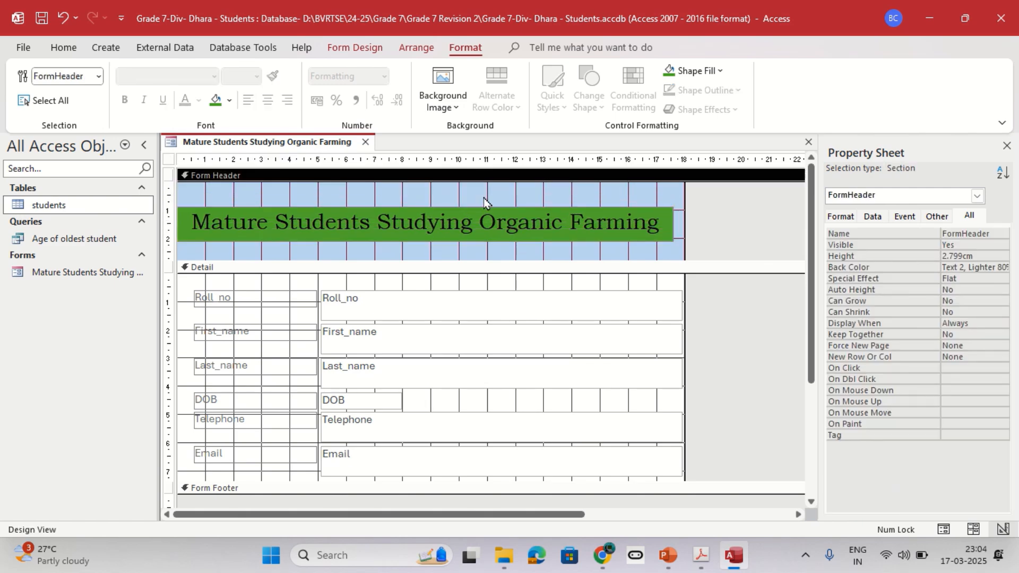
- Save the form as the worksheet asks and read its task 5 on adding a student record
left_click(700, 555)
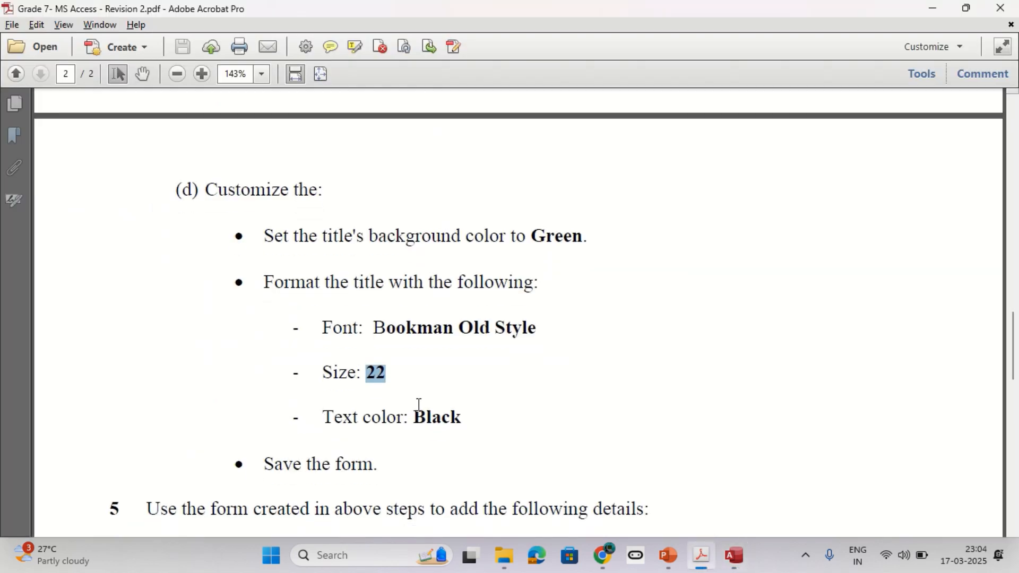
key("alt+Tab")
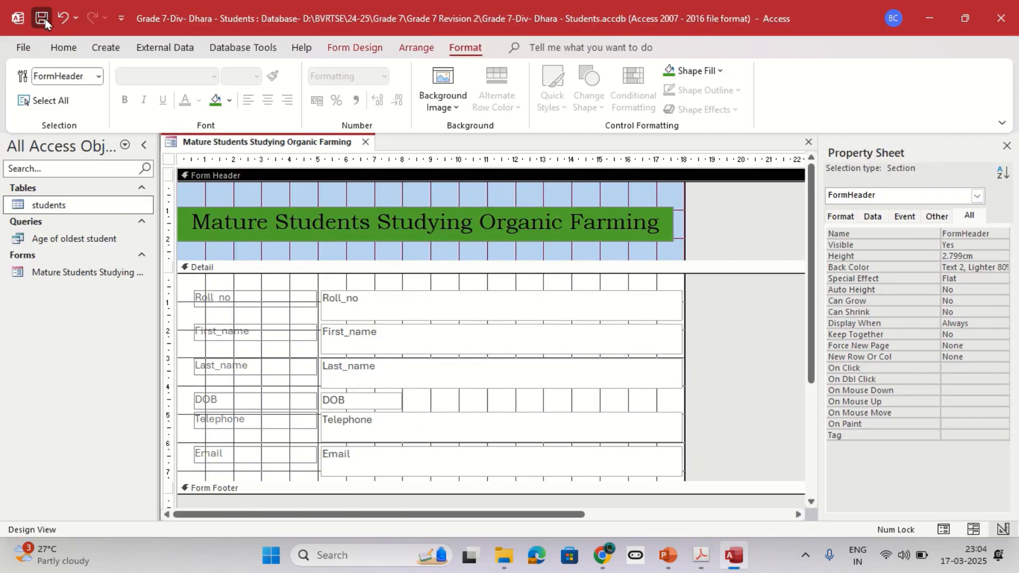
key("alt+Tab")
scroll(453, 253, "down", 5)
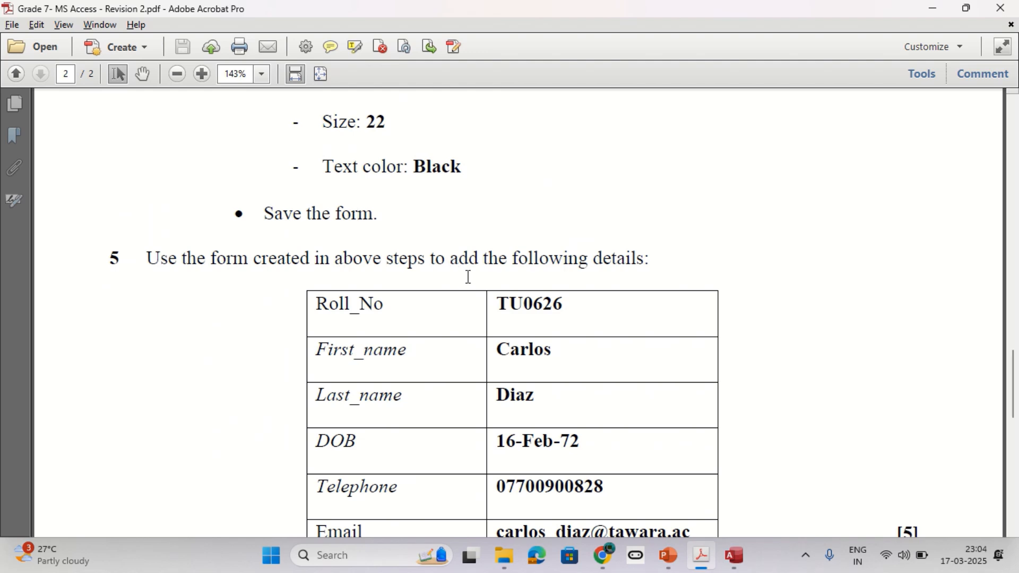
key("alt+Tab")
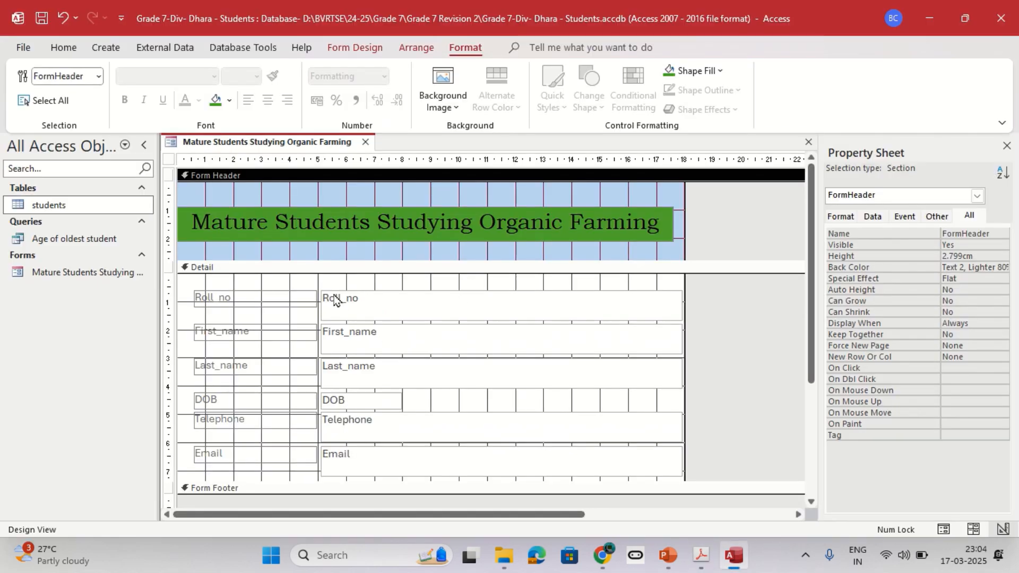
left_click(375, 298)
double_click(375, 298)
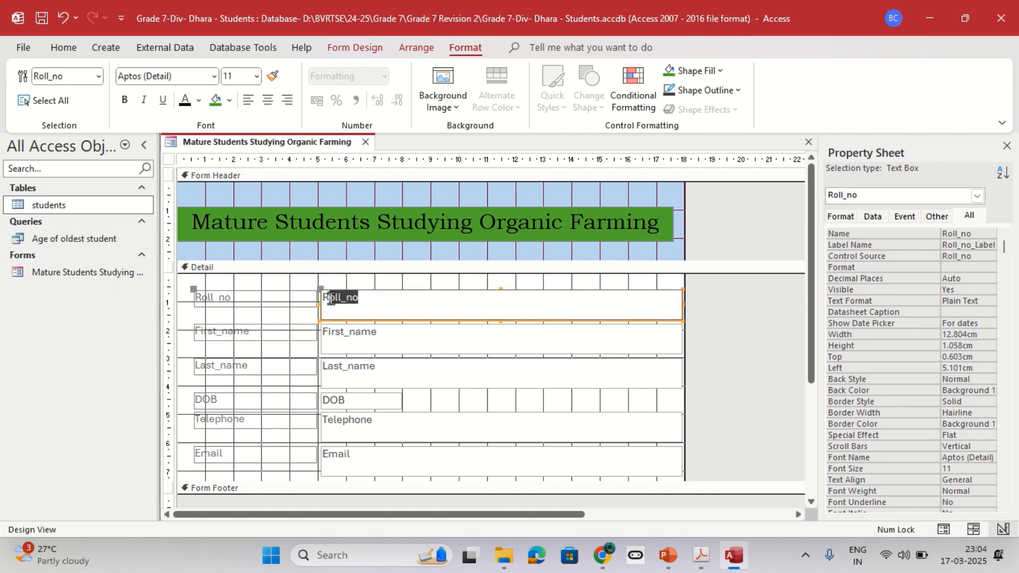
left_click(380, 333)
left_click(360, 371)
left_click(359, 399)
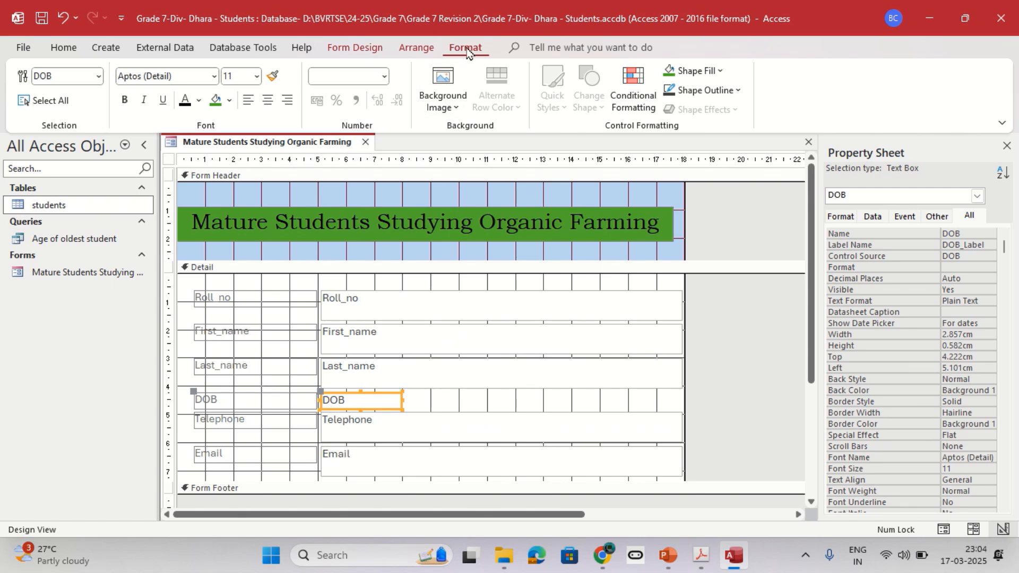
- Switch the form to Form View and start a new blank record
left_click(64, 49)
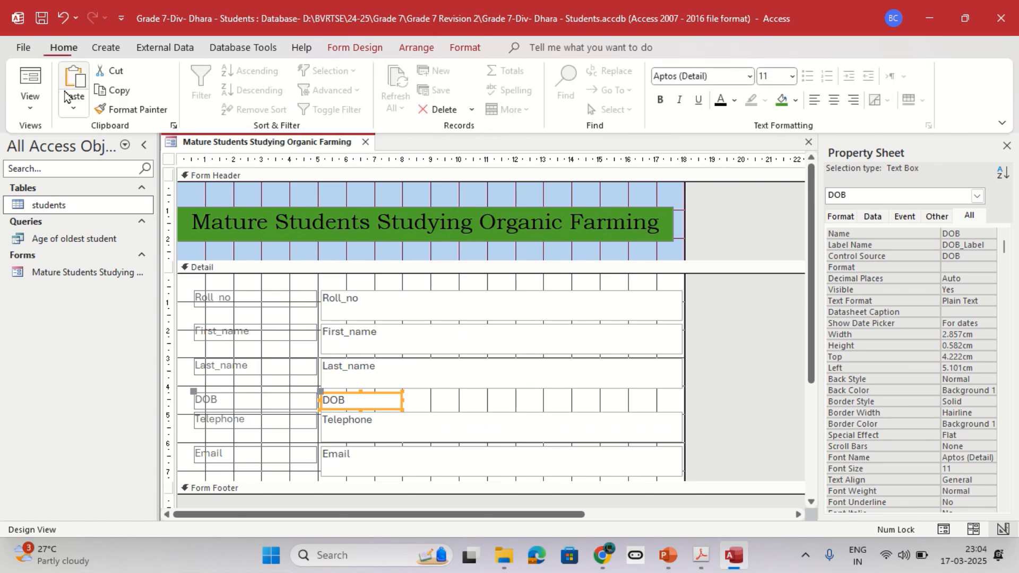
left_click(34, 112)
left_click(64, 137)
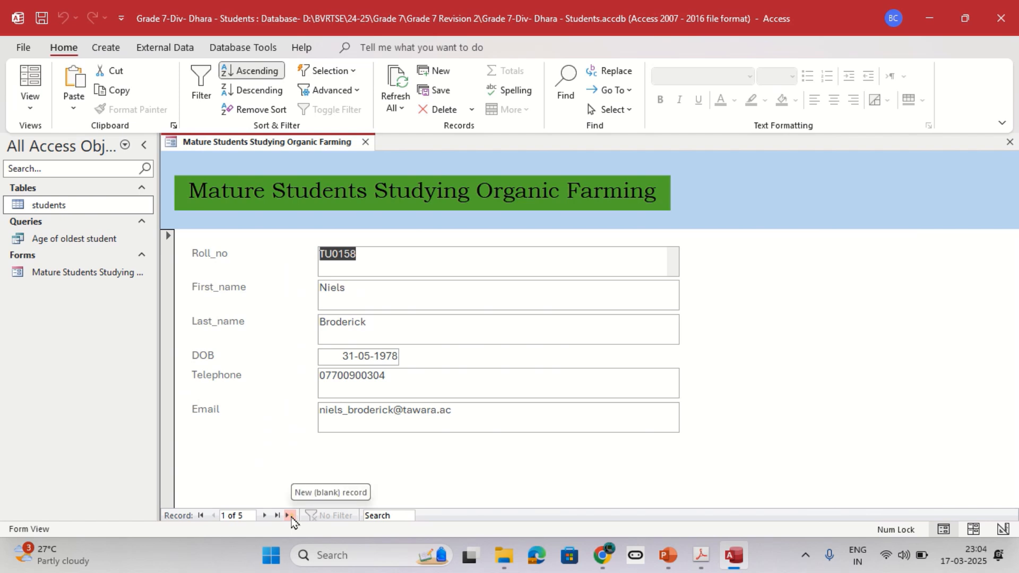
left_click(291, 522)
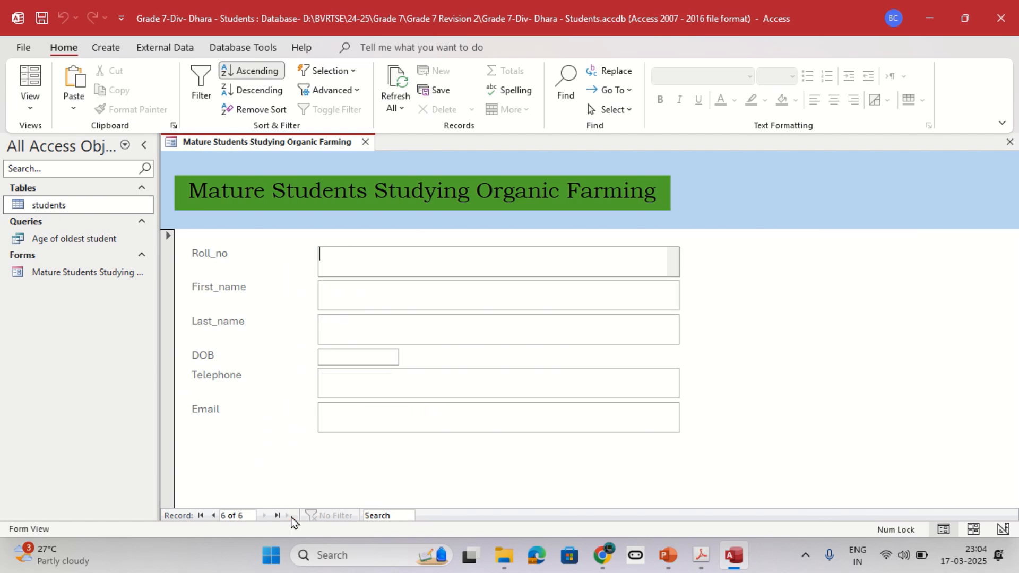
- Copy the student's roll number from the worksheet into the new record's Roll_no field
key("alt+Tab")
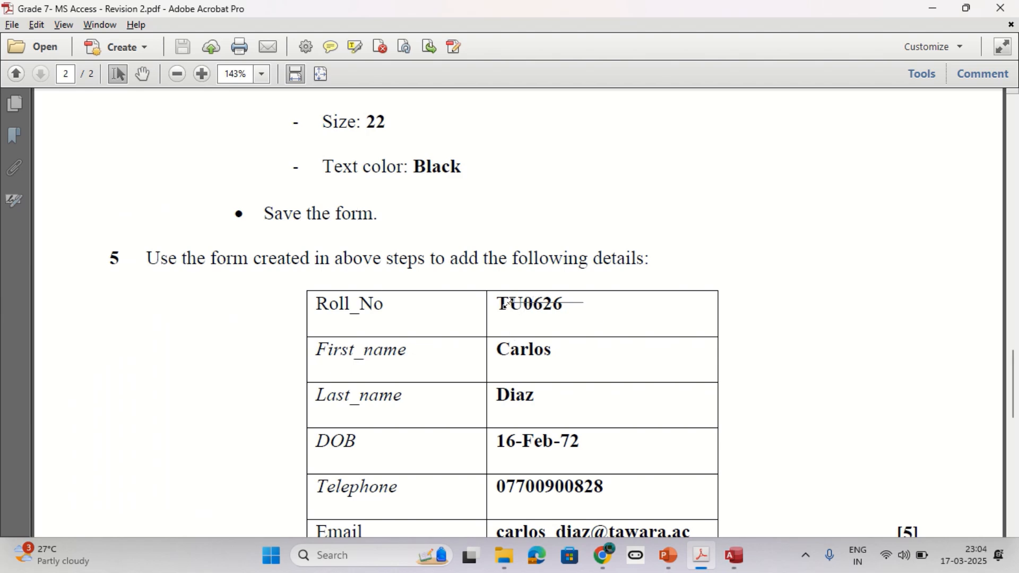
double_click(505, 307)
key("ctrl+c")
key("alt+Tab")
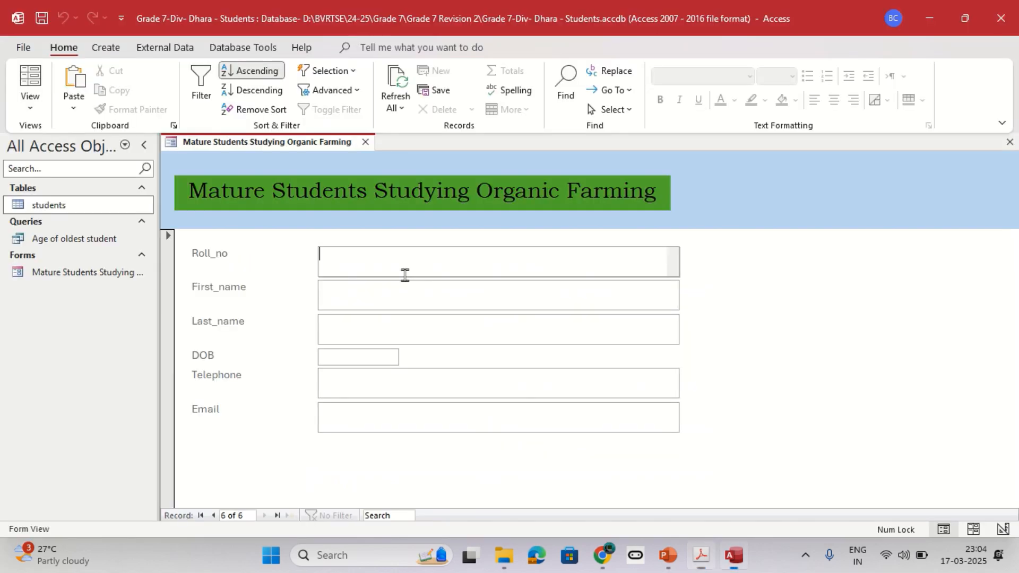
key("ctrl+v")
- Copy the student's first name from the worksheet into the form's First_name field
key("alt+Tab")
double_click(536, 355)
key("ctrl+c")
key("alt+Tab")
left_click(341, 287)
key("ctrl+v")
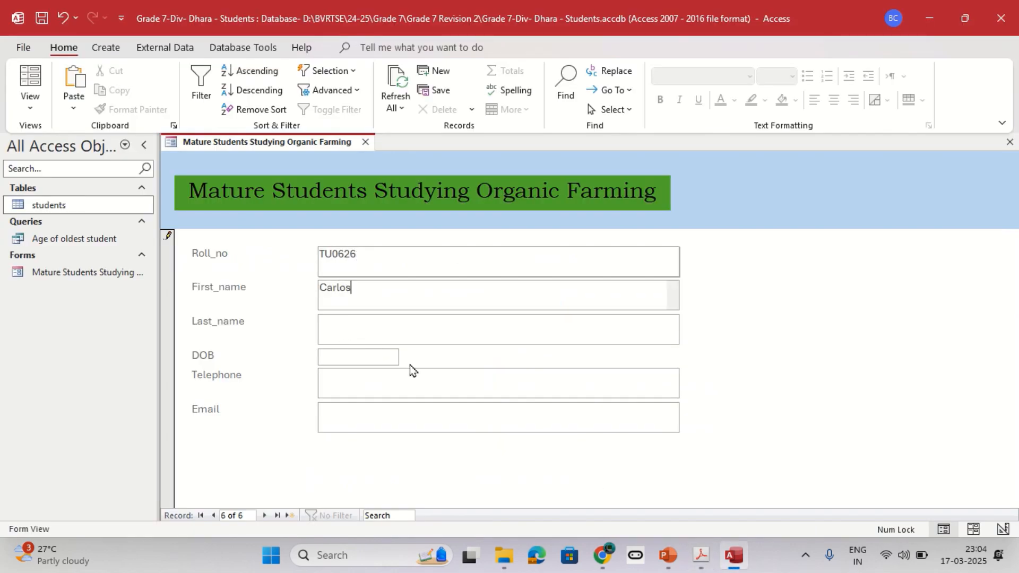
- Try to copy the student's last name from the worksheet into the form's Last_name field
key("alt+Tab")
double_click(514, 395)
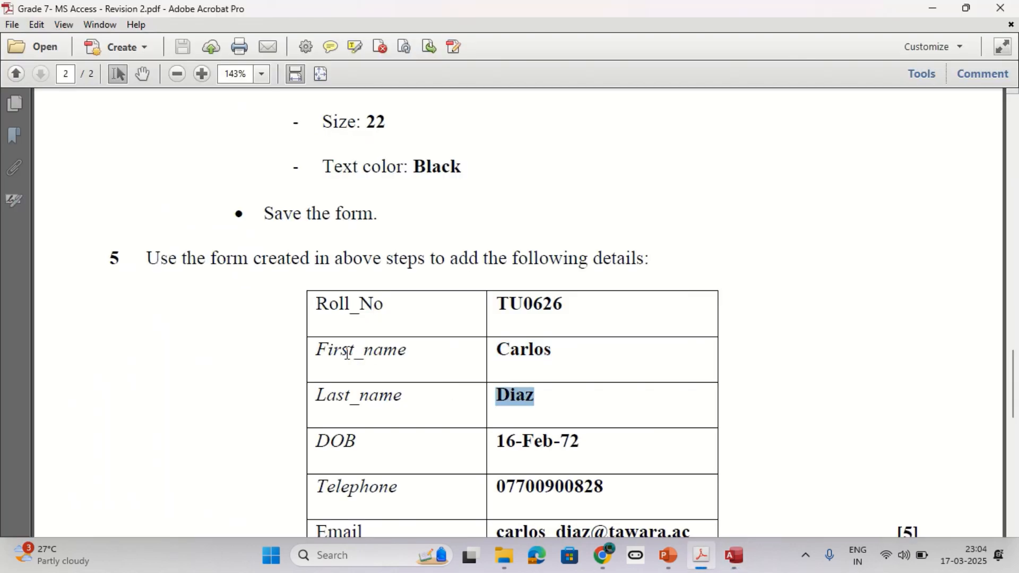
key("alt+Tab")
left_click(342, 321)
key("ctrl+v")
- Enter the student's date of birth from the worksheet in the form's DOB field
left_click(366, 357)
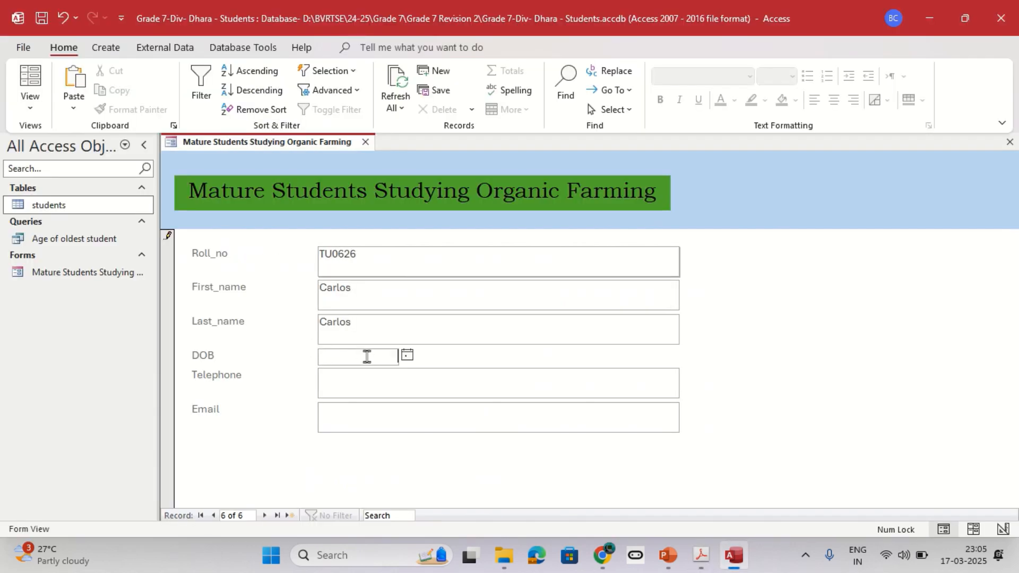
key("alt+Tab")
key("alt+Tab")
type("16-02-1972")
key("Tab")
- Copy the student's phone number from the worksheet into the form's Telephone field
key("alt+Tab")
scroll(508, 420, "down", 1)
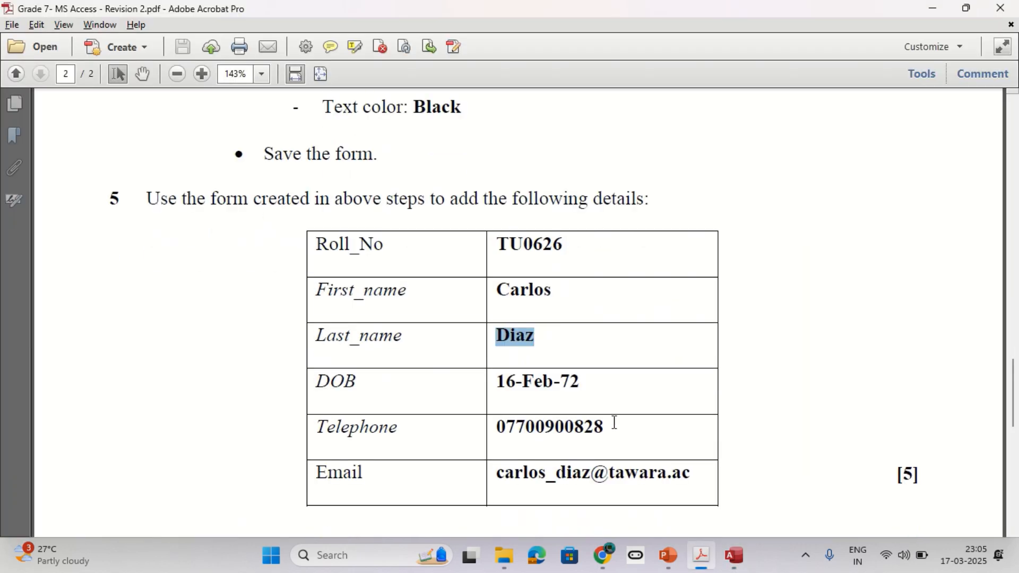
left_click_drag(610, 421, 496, 425)
key("alt+Tab")
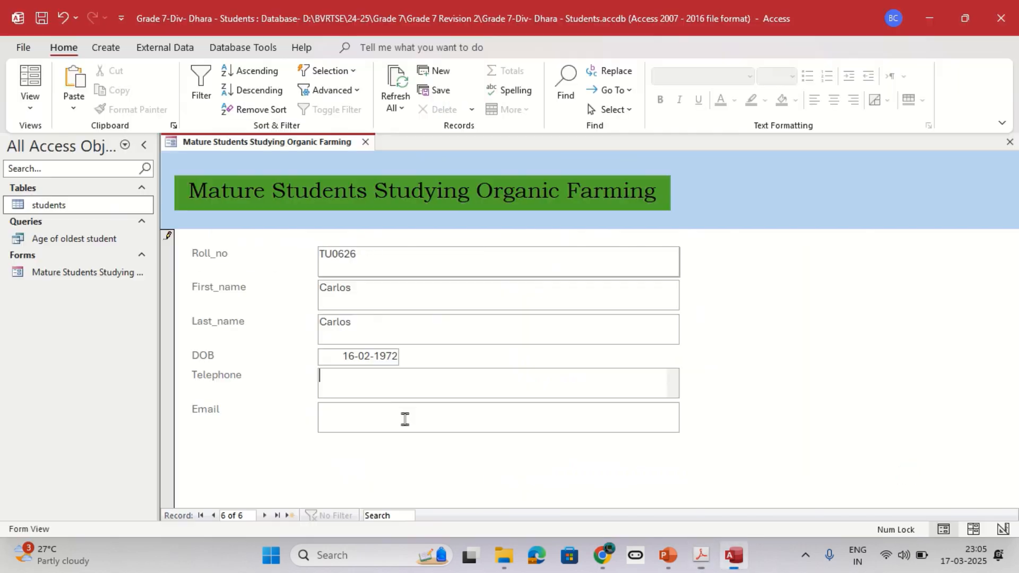
key("ctrl+v")
- Copy the student's email address from the worksheet into the Email field and save the record
key("alt+Tab")
scroll(580, 454, "down", 1)
left_click(486, 438)
left_click_drag(486, 438, 690, 438)
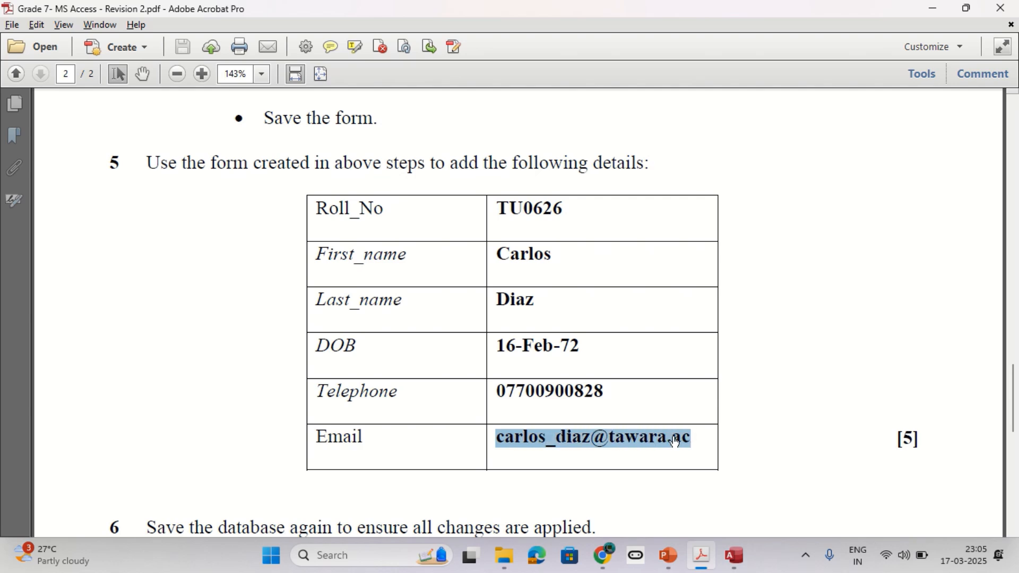
key("alt+Tab")
left_click(384, 409)
key("ctrl+v")
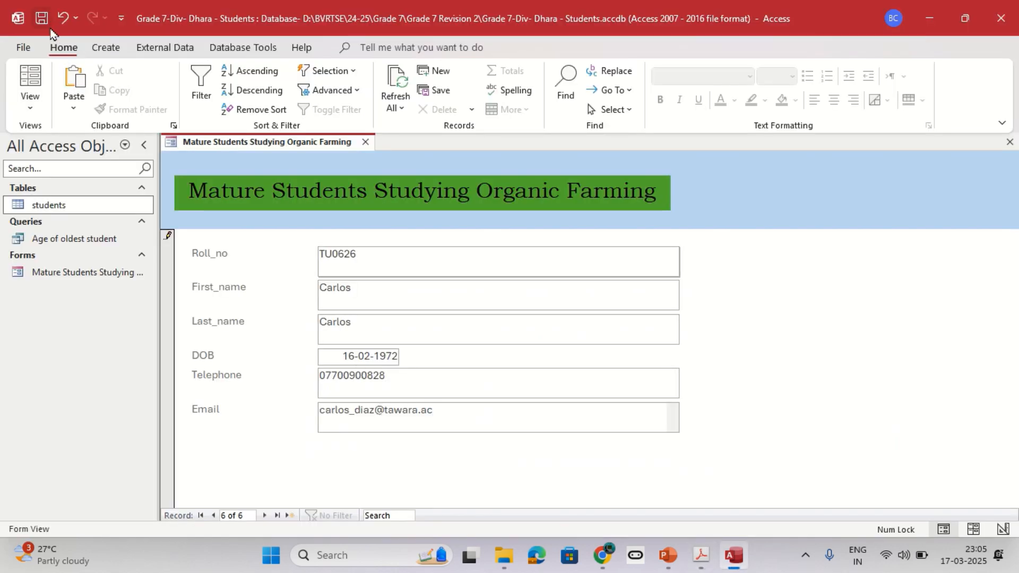
left_click(44, 20)
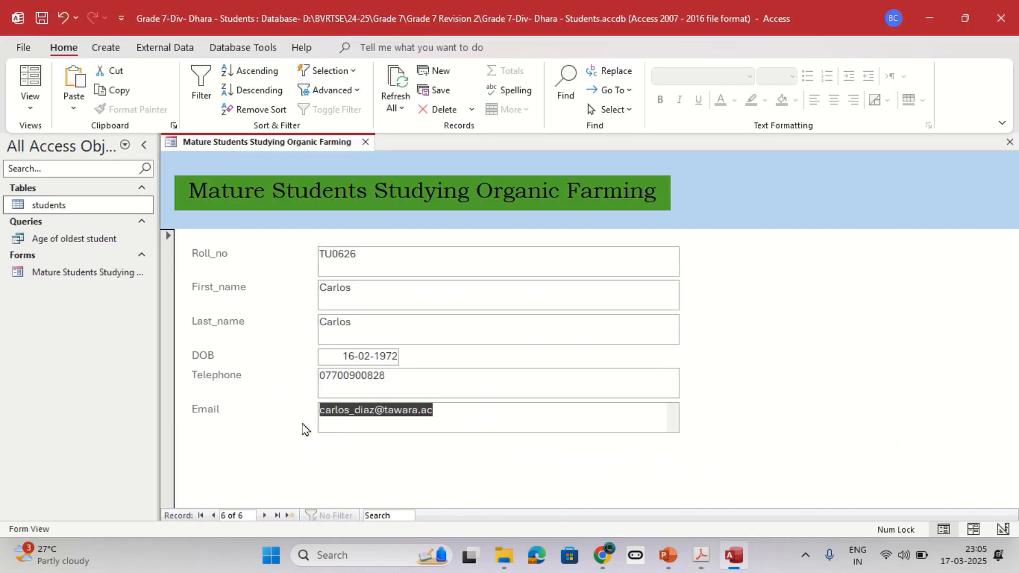
- Close the Mature Students Studying Organic Farming form and open the students table in Datasheet View
left_click(289, 516)
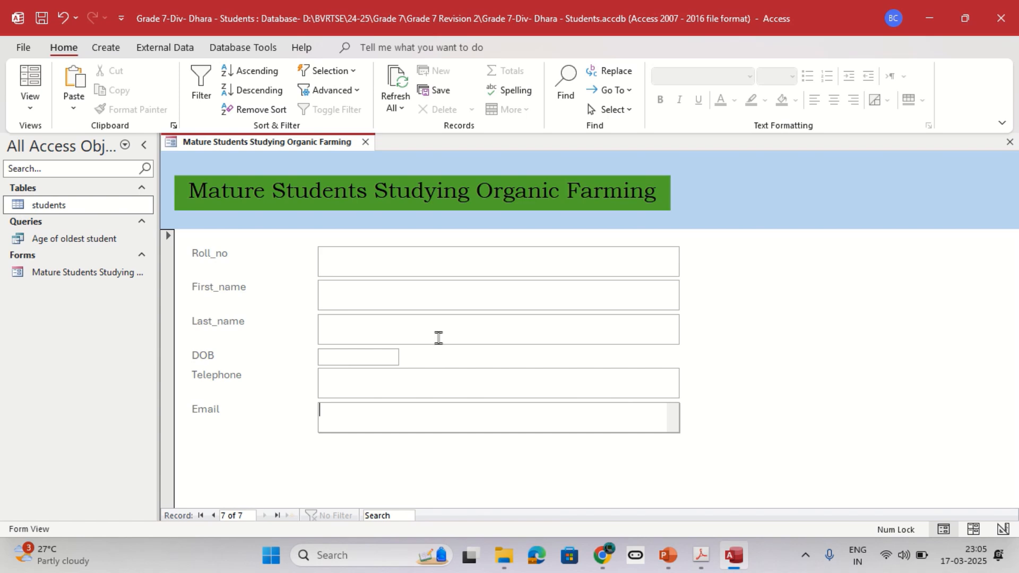
left_click(366, 142)
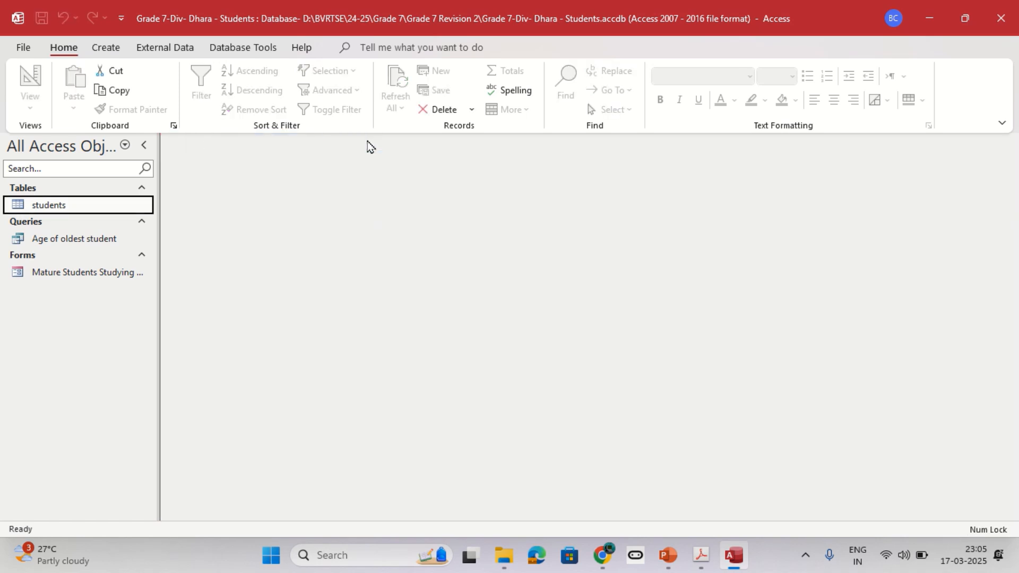
double_click(55, 207)
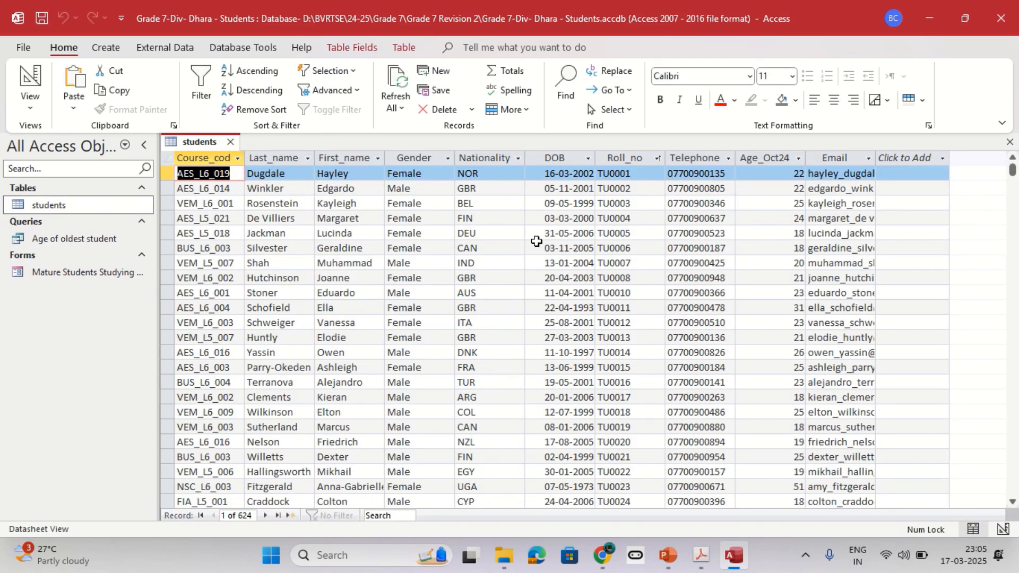
- Try to find the new student's roll number, copied from the worksheet, in the students table's current field
key("ctrl+f")
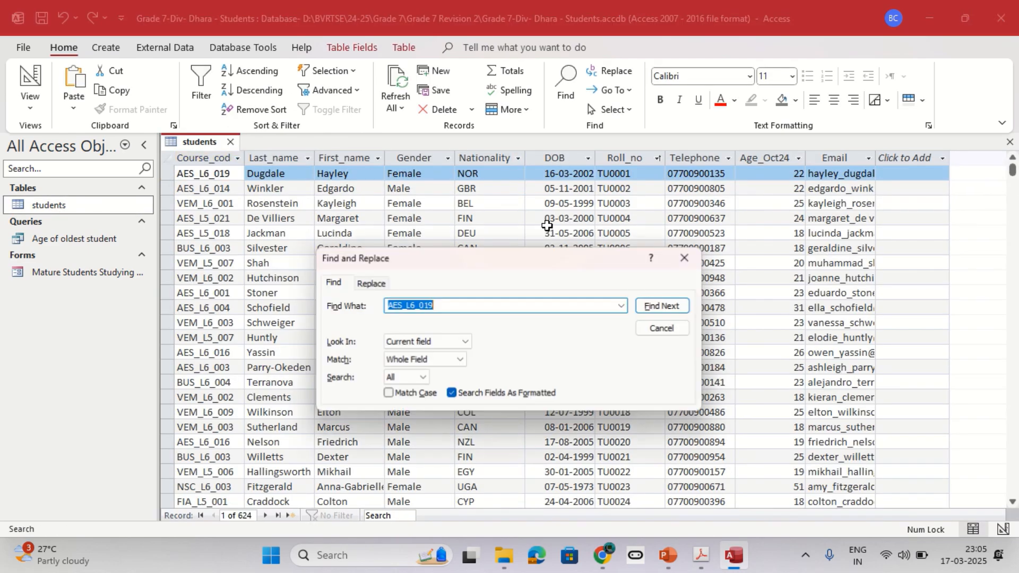
key("alt+Tab")
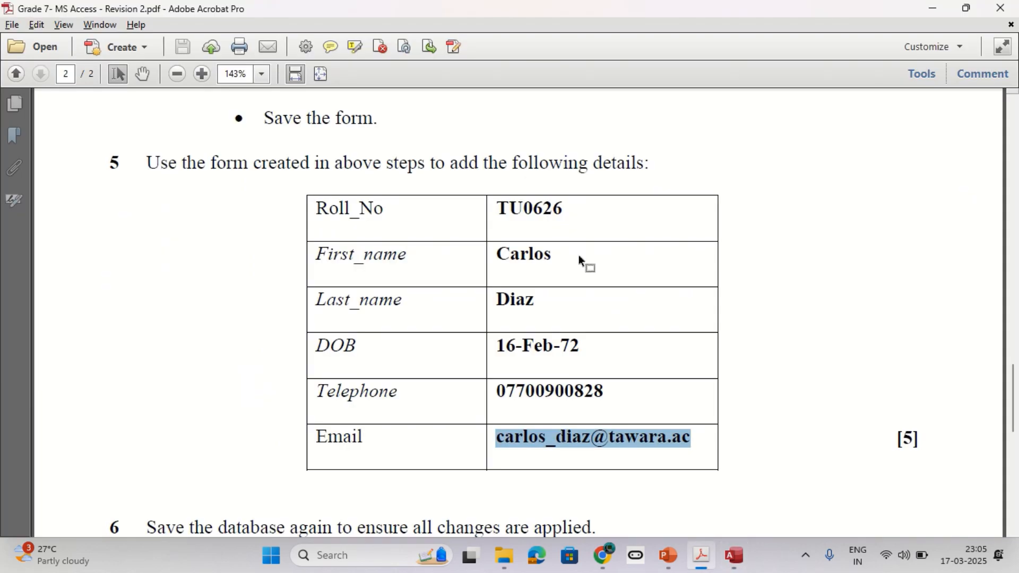
left_click(544, 210)
left_click_drag(496, 208, 571, 207)
key("alt+Tab")
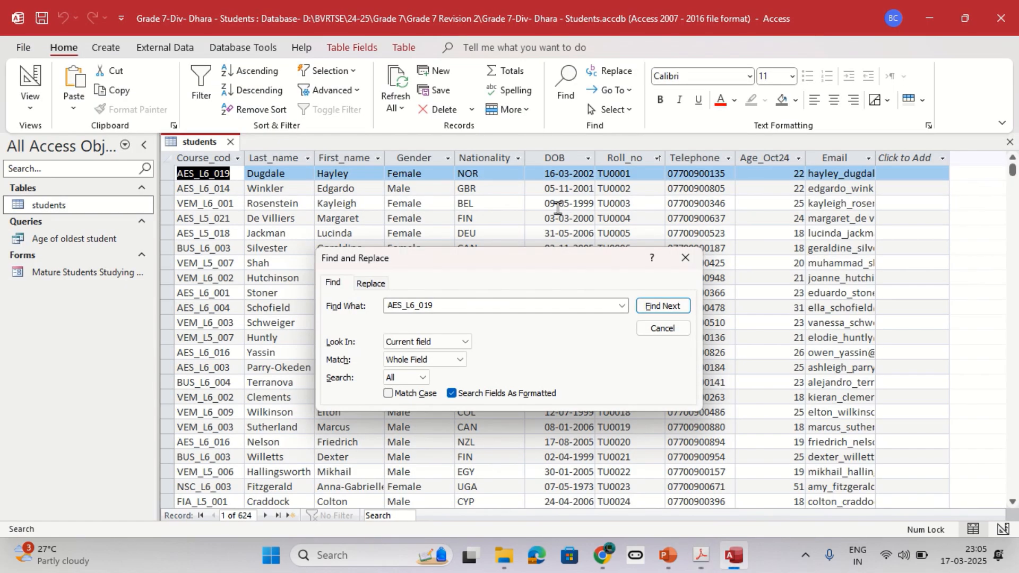
double_click(460, 305)
key("ctrl+v")
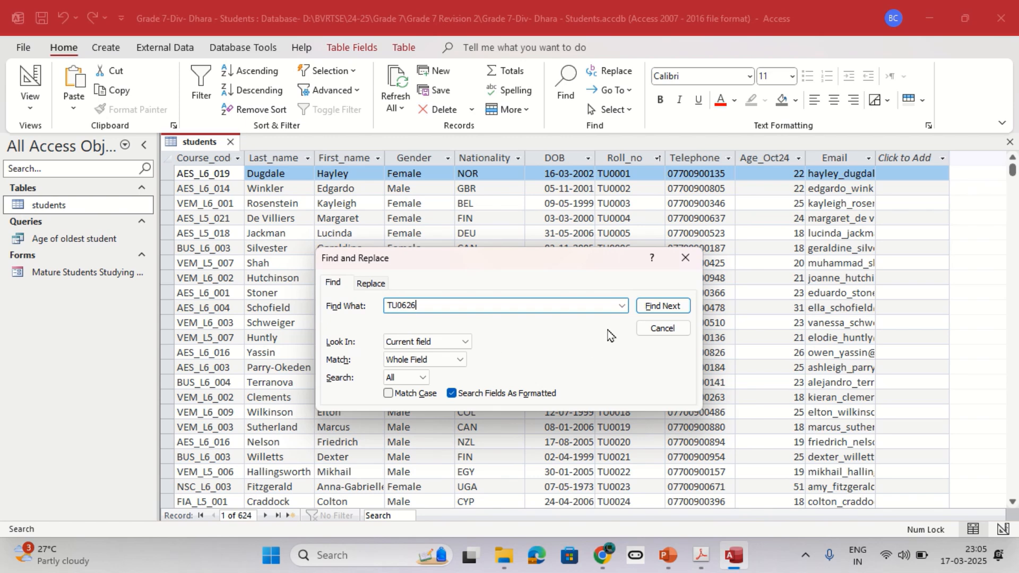
left_click(658, 306)
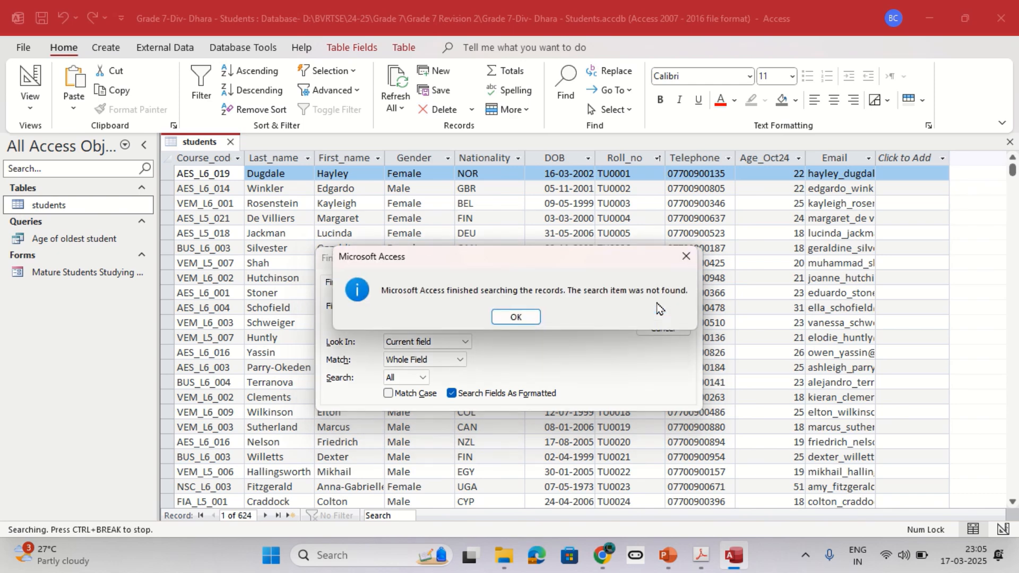
left_click(516, 317)
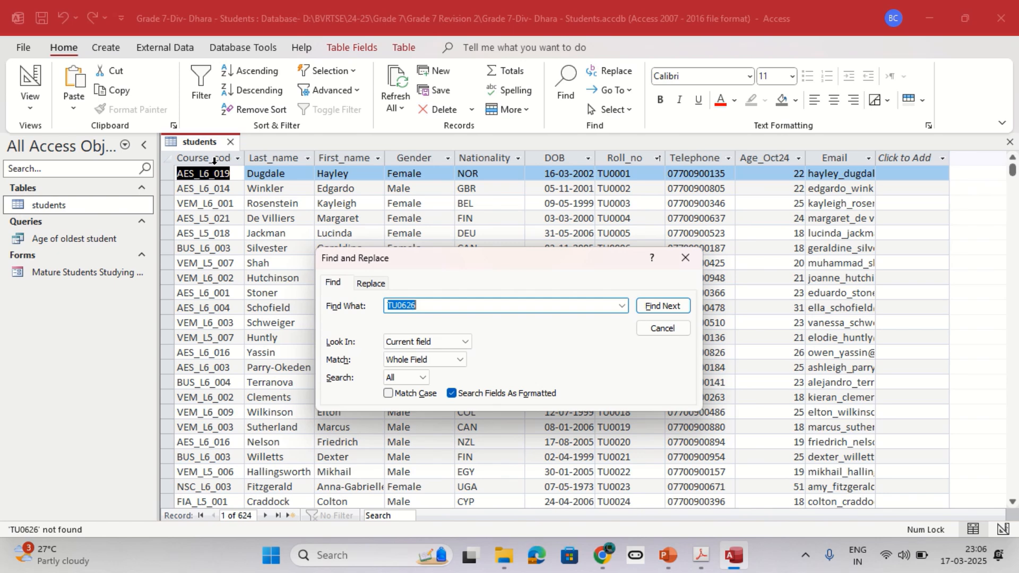
- Search the whole current document for the new student's roll number, matching the whole field, and close the search
left_click(446, 306)
left_click(466, 342)
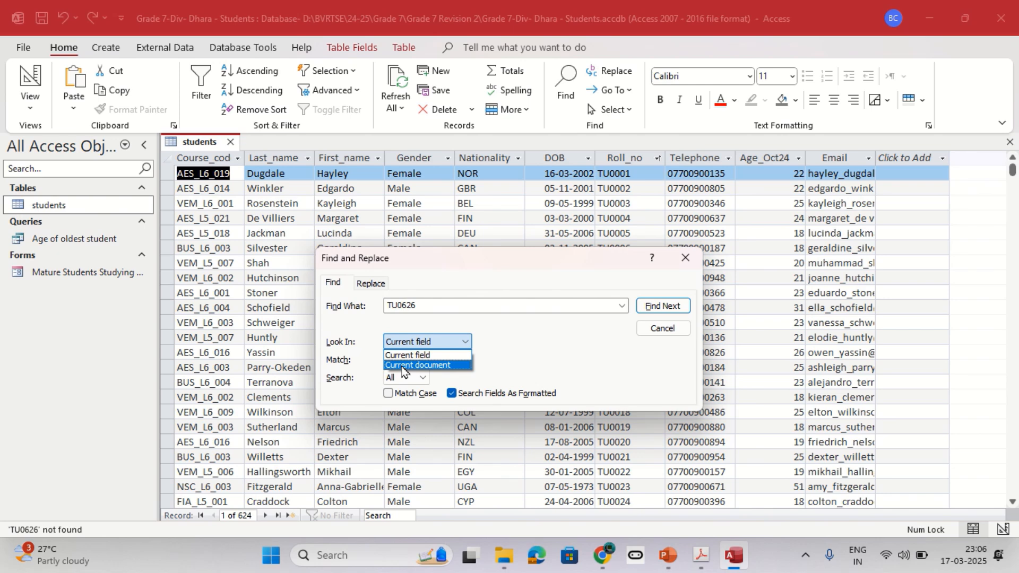
left_click(402, 365)
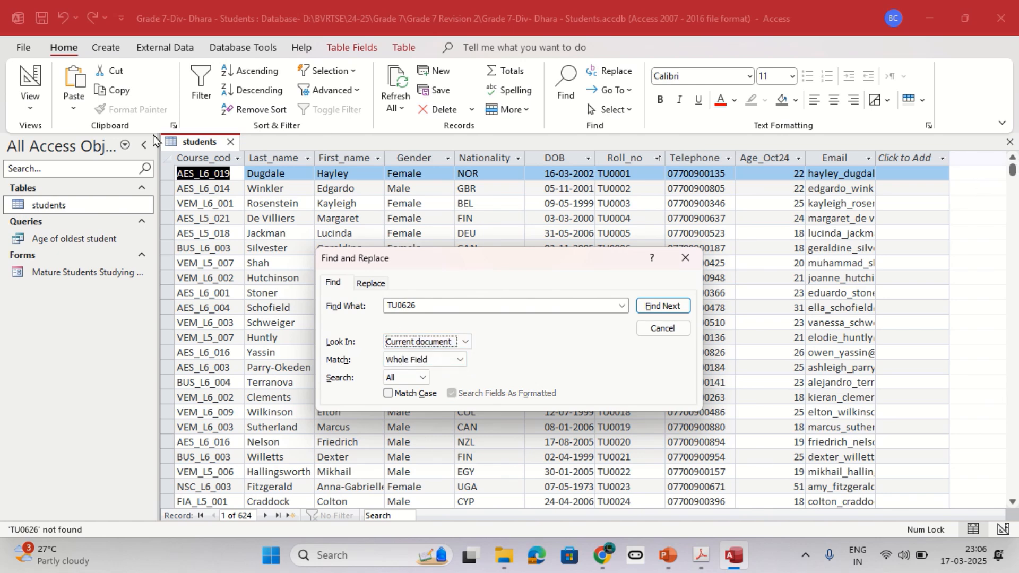
left_click(449, 360)
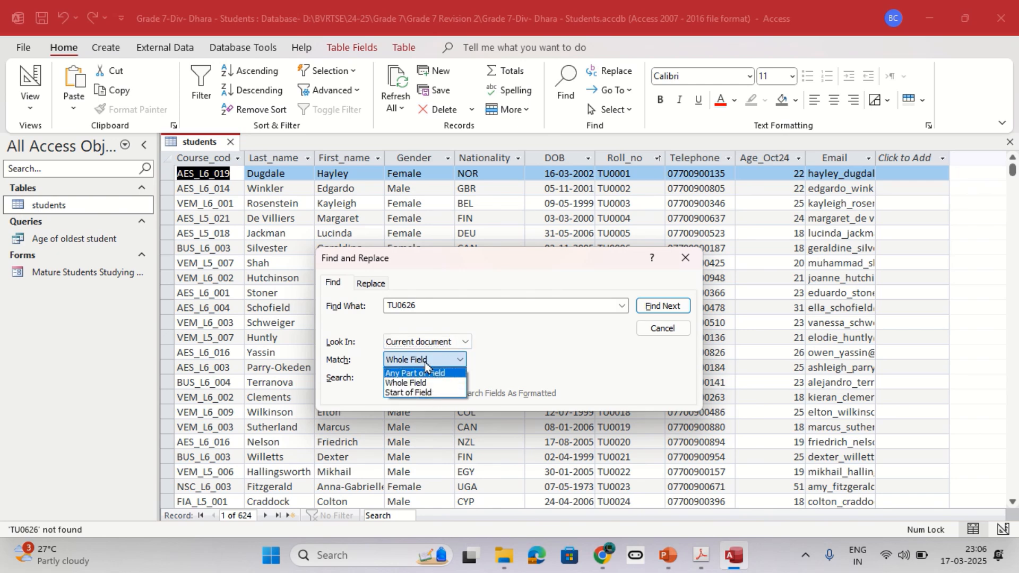
left_click(416, 383)
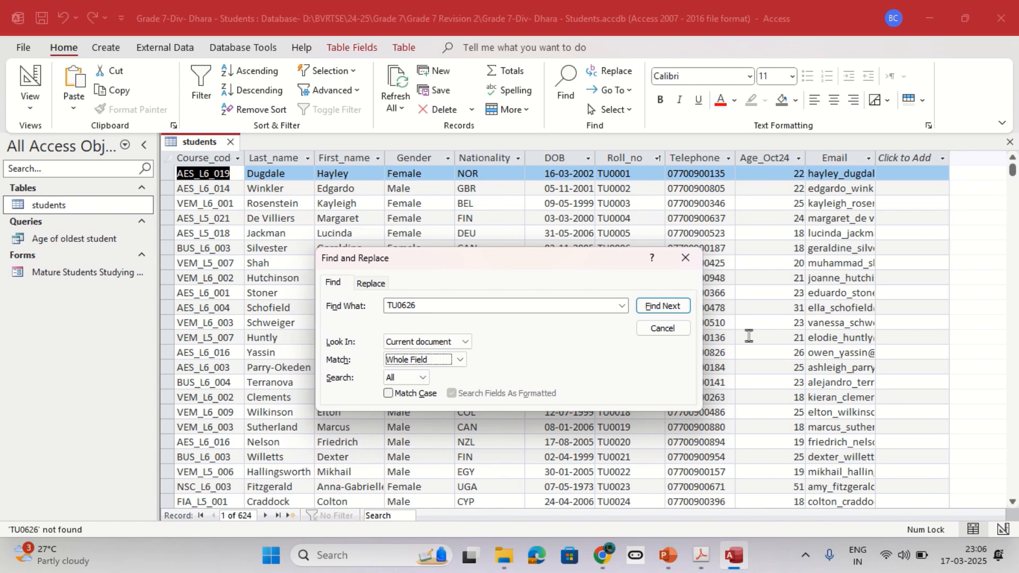
left_click(663, 308)
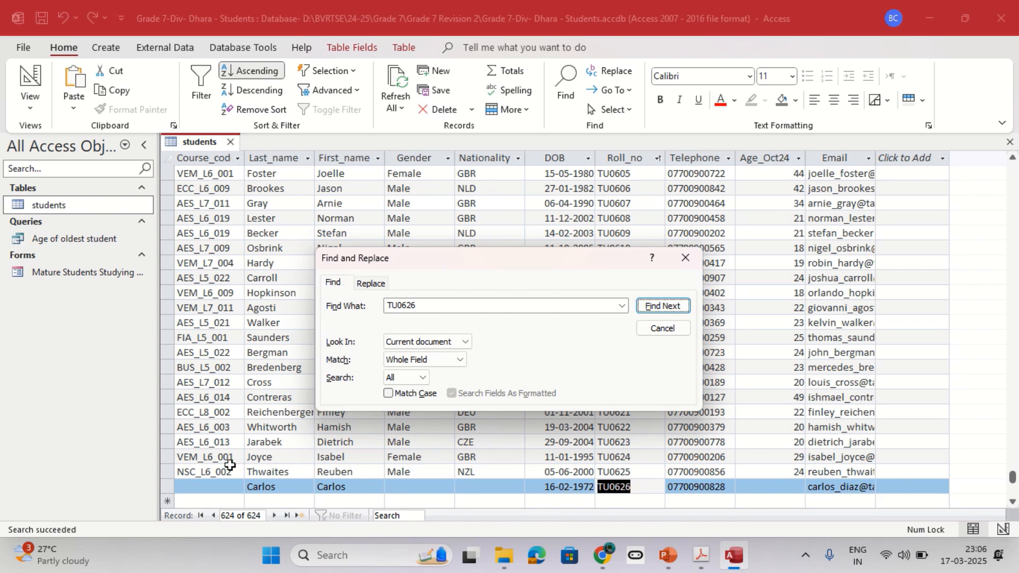
left_click(685, 258)
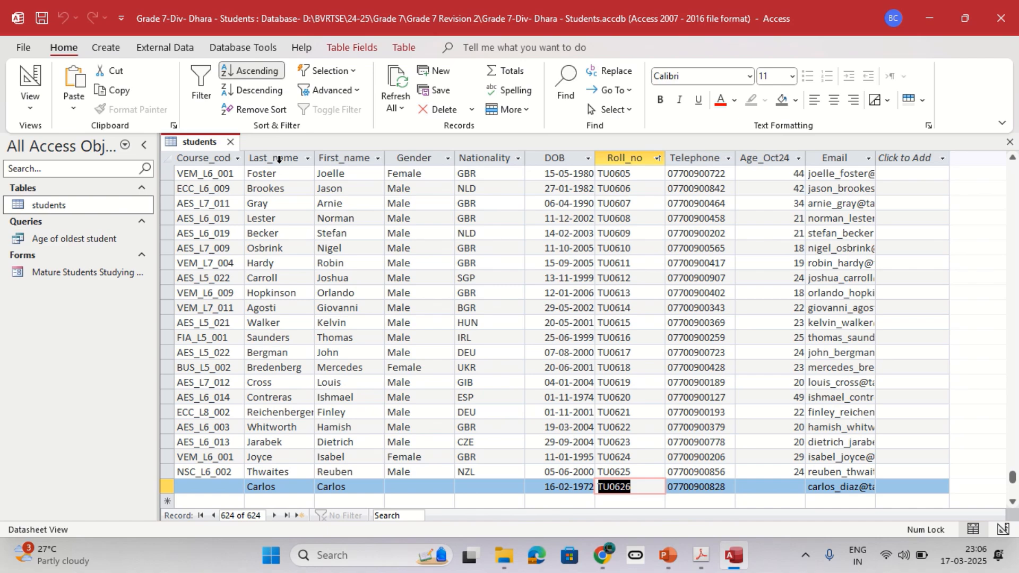
- Review the worksheet's record details and remaining tasks, and return to the students table
key("alt+Tab")
scroll(280, 175, "down", 3)
scroll(280, 189, "up", 3)
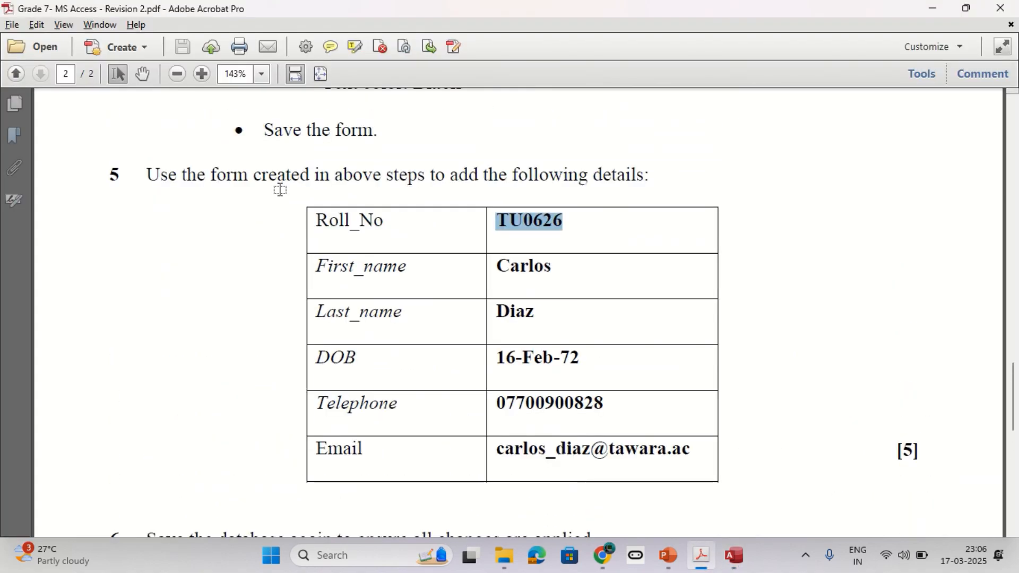
key("alt+Tab")
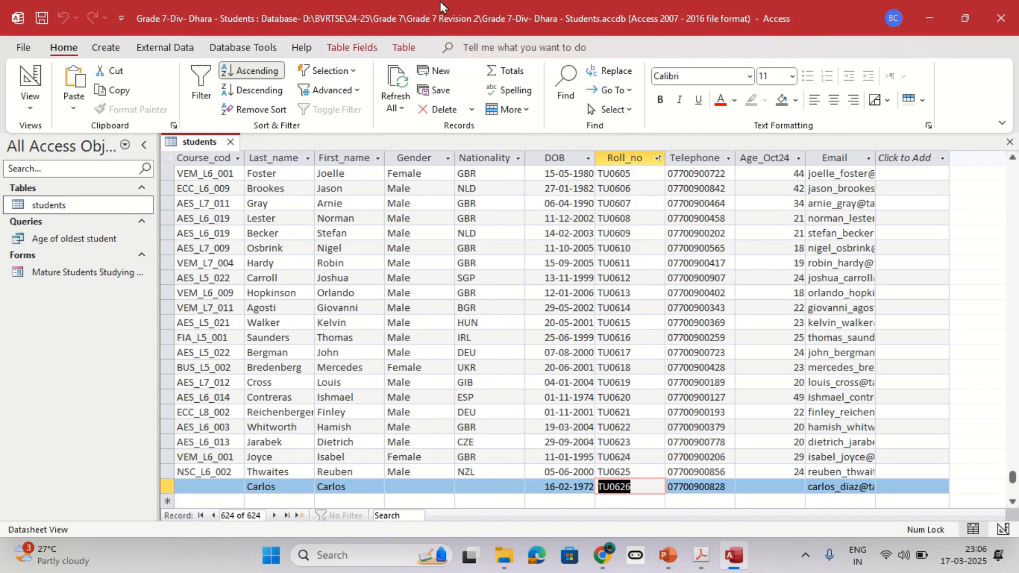